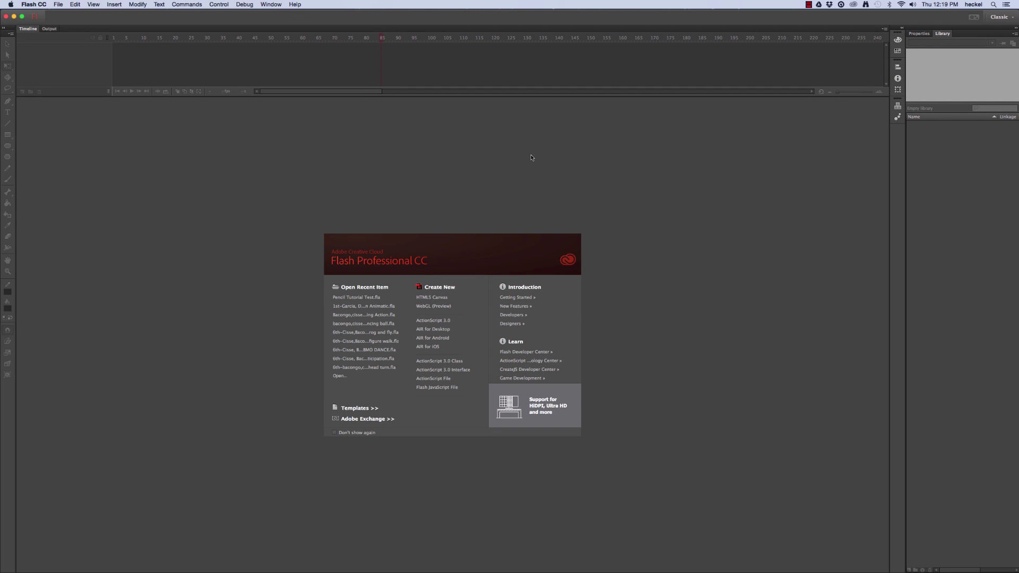
Create a new ActionScript 3.0 document and add a second layer to its timeline.
click(434, 321)
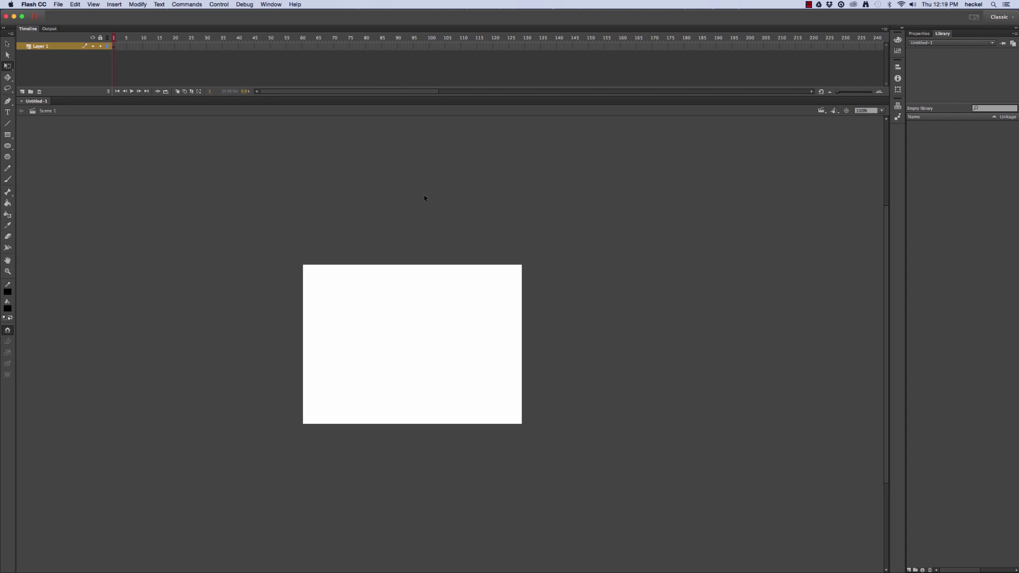
key(super+equal)
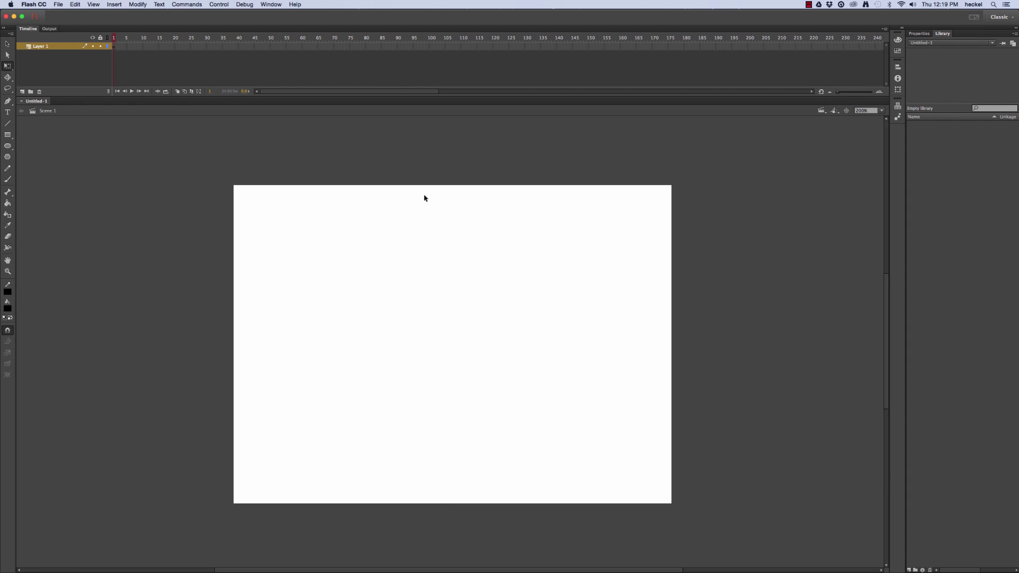
click(22, 91)
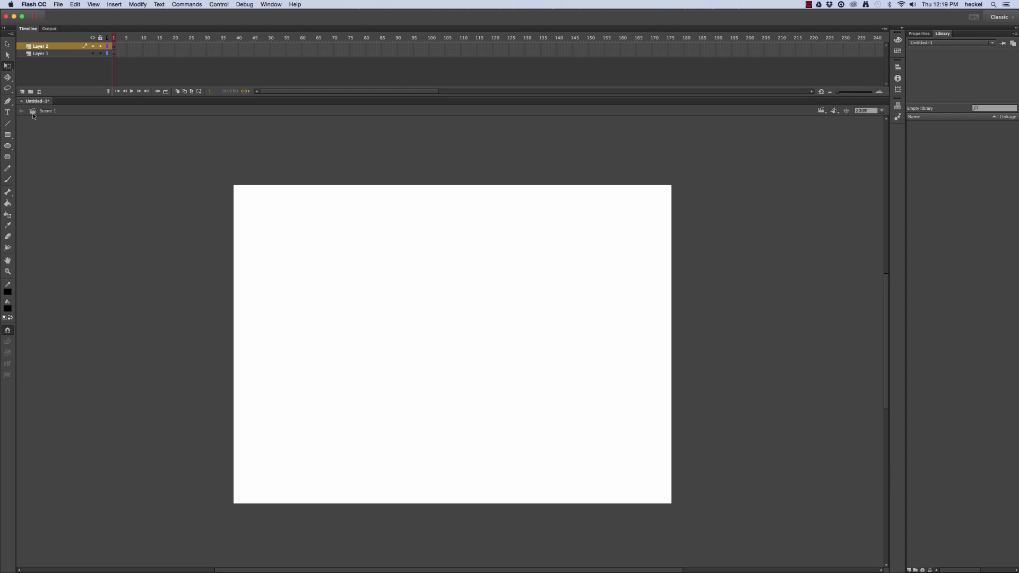
Rename Layer 1 as person and Layer 2 as shadow.
click(45, 54)
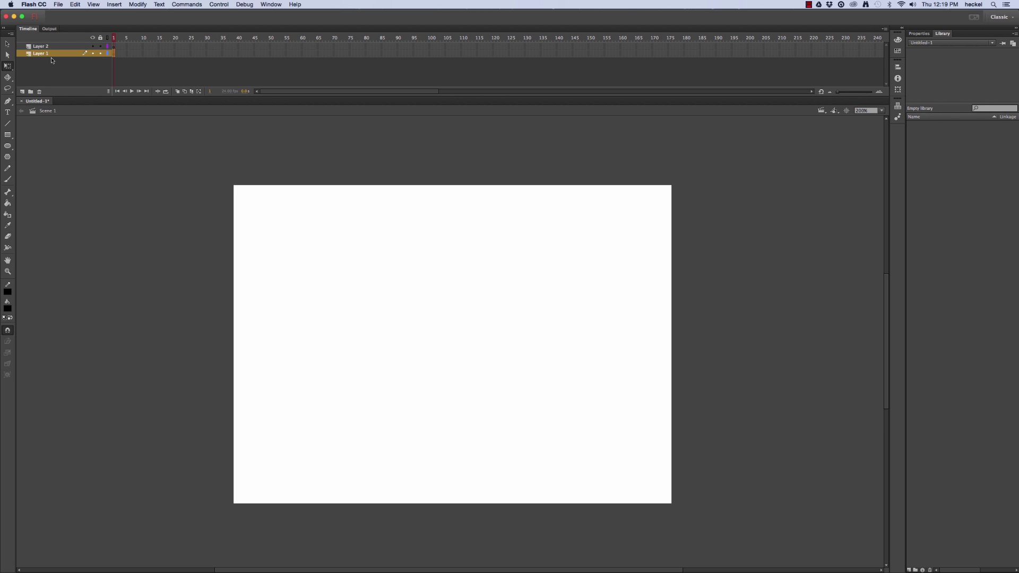
key(r)
key(o)
double_click(37, 54)
text(person)
key(Return)
double_click(40, 47)
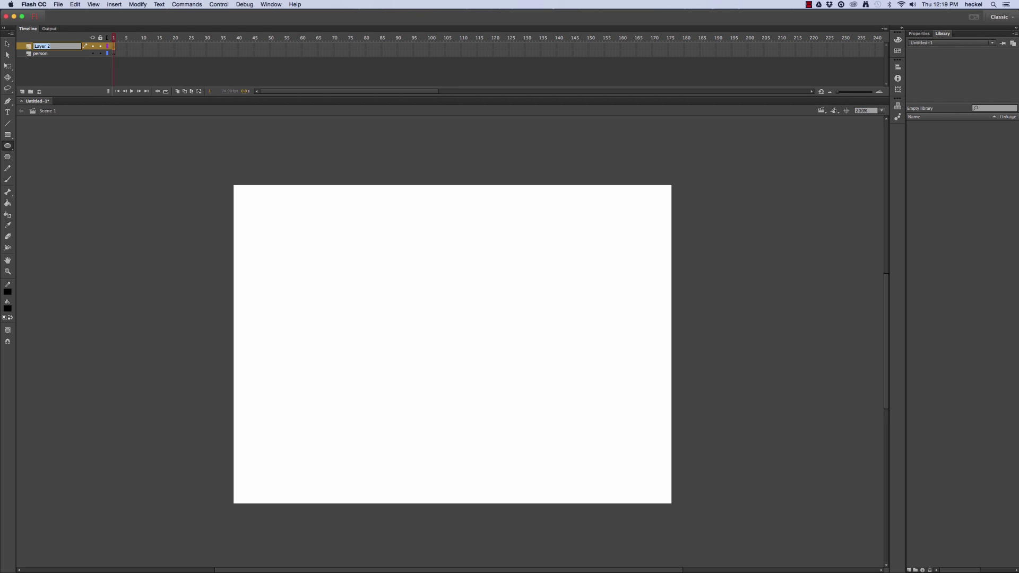
text(shadow)
key(Return)
Add two more layers above the shadow layer, naming them pencil and sfx.
click(22, 92)
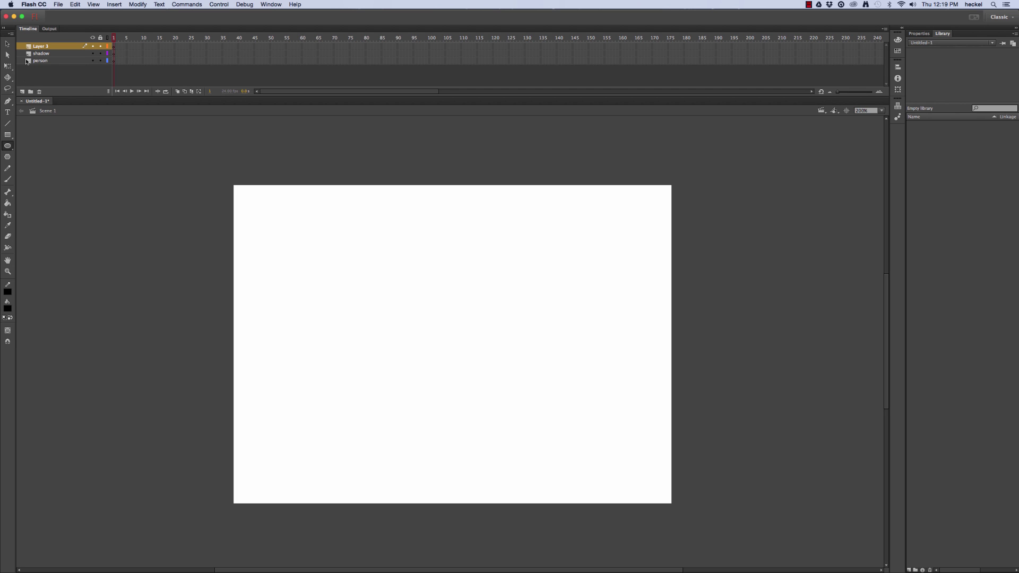
double_click(41, 47)
text(pencil)
key(Return)
click(22, 93)
double_click(47, 47)
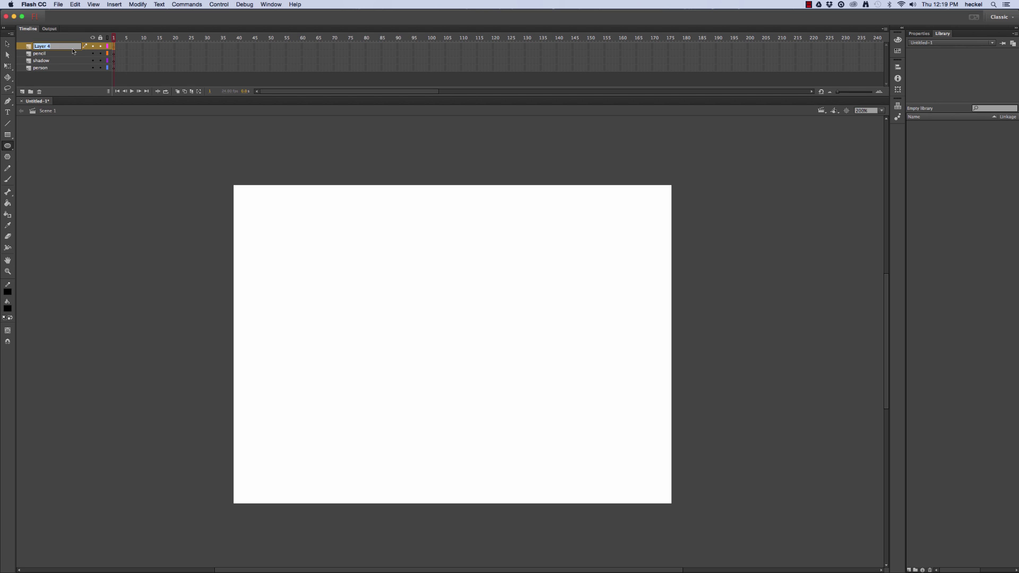
text(sfx)
key(Return)
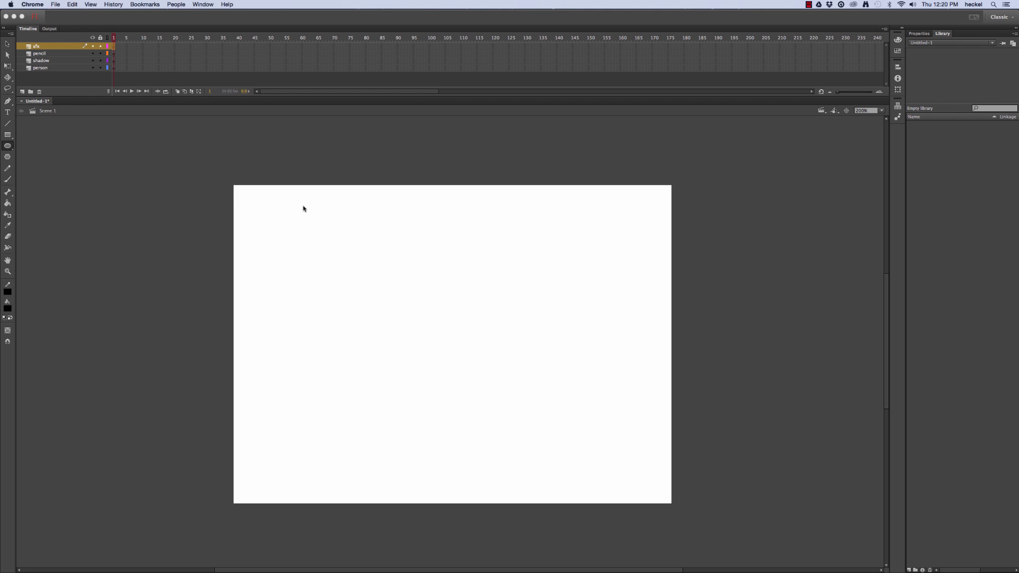
Switch to Google Chrome and search Google Images for "pencil png".
mouse_move(405, 552)
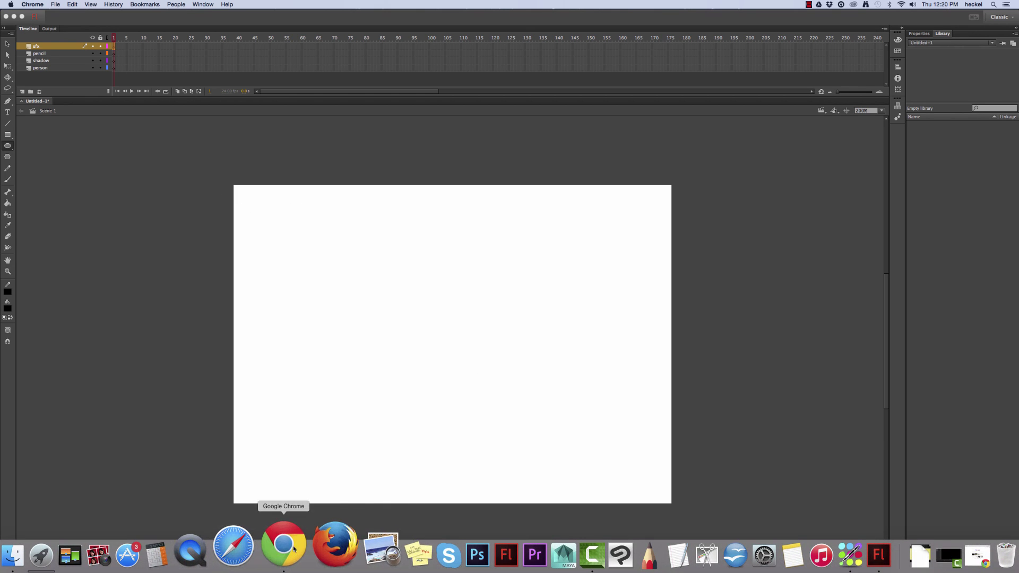
click(297, 547)
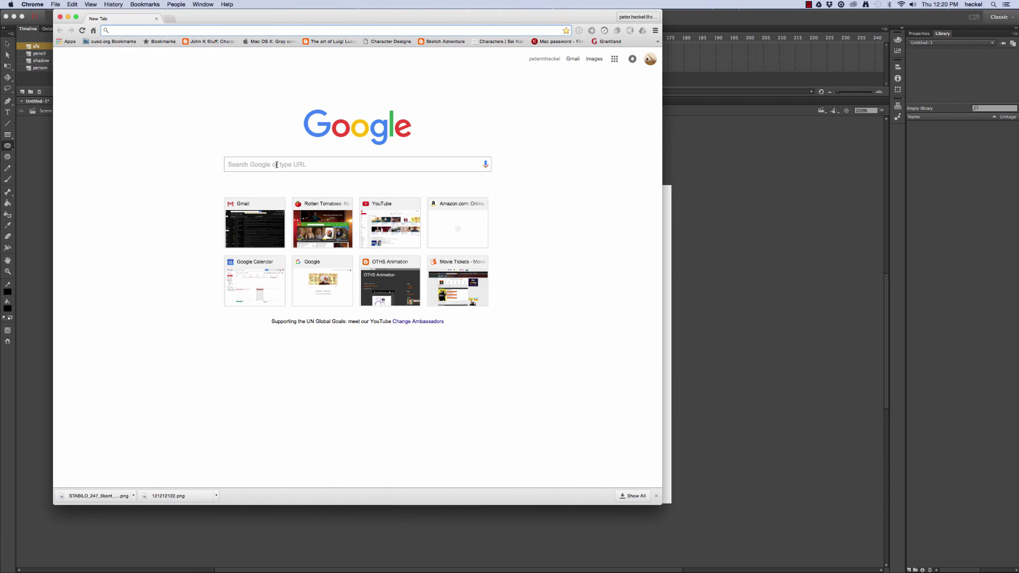
click(277, 165)
text(pencil pn)
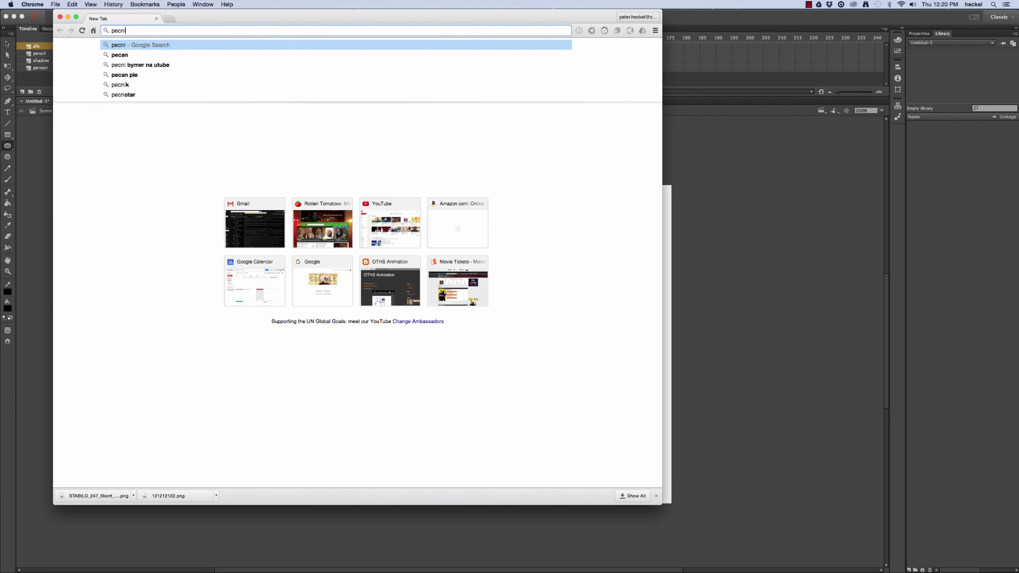
key(Return)
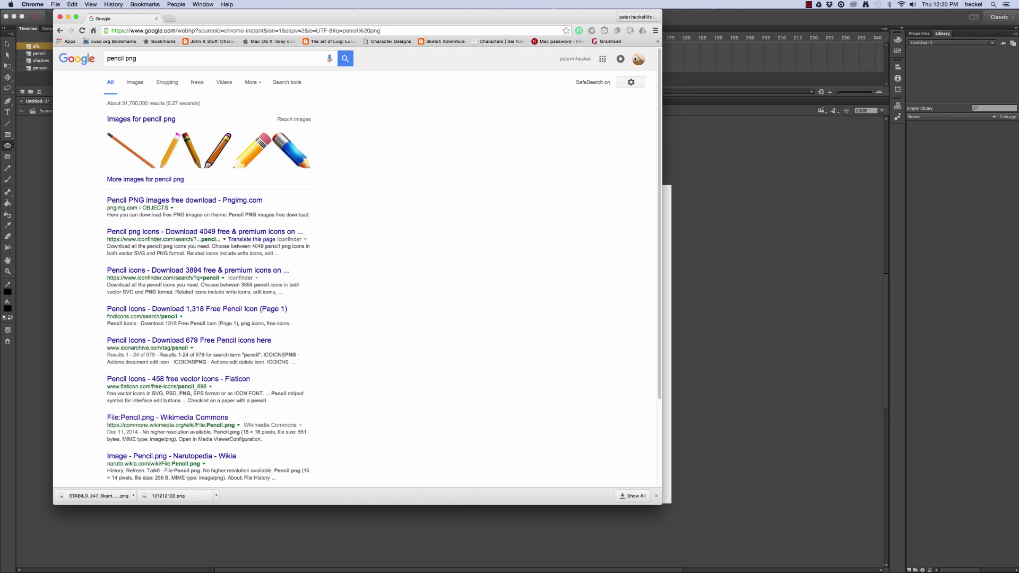
click(134, 83)
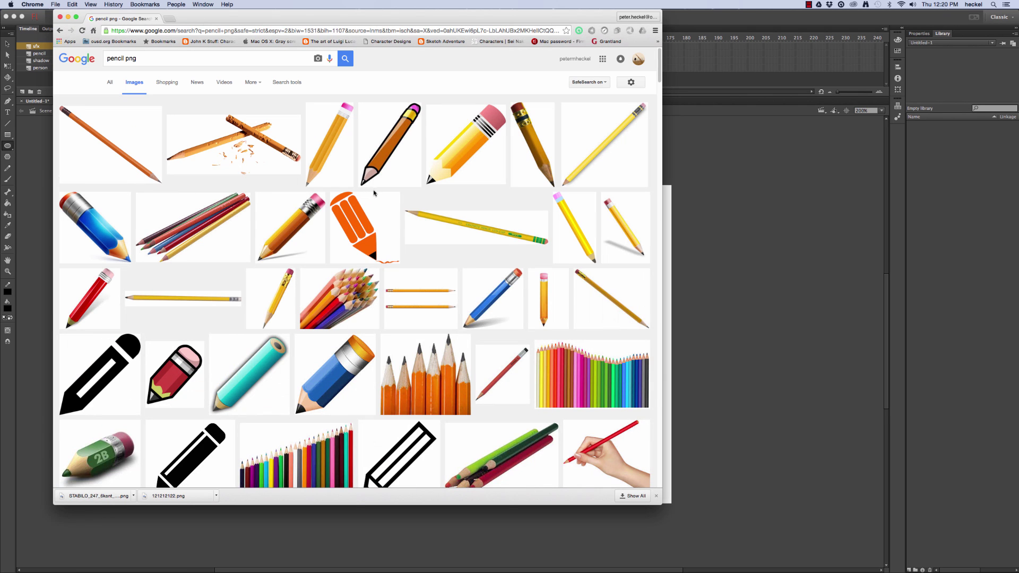
Preview pencil images and save the horizontal STABILO graphite pencil with transparent background to the Desktop as pencil.
click(605, 144)
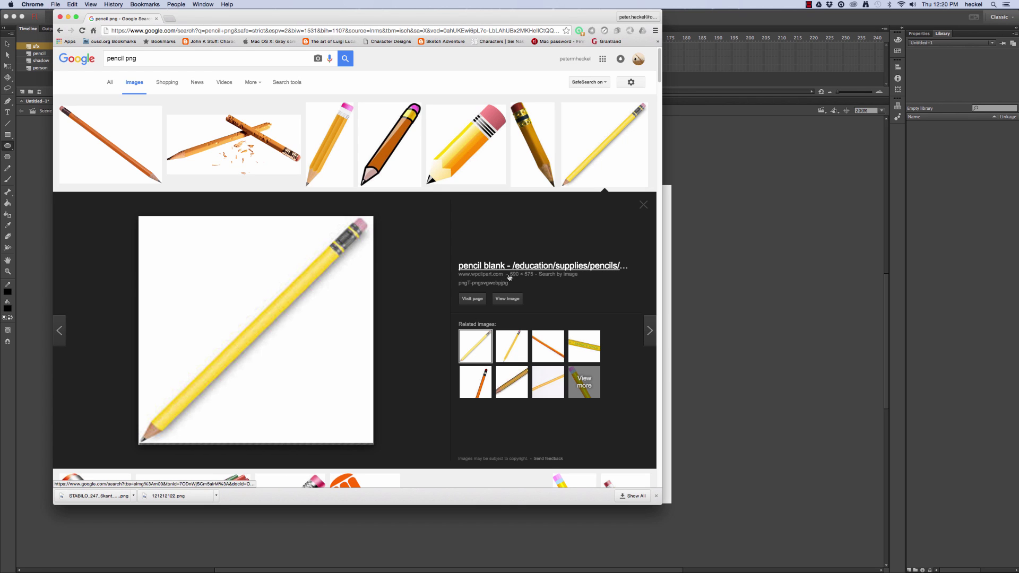
click(127, 158)
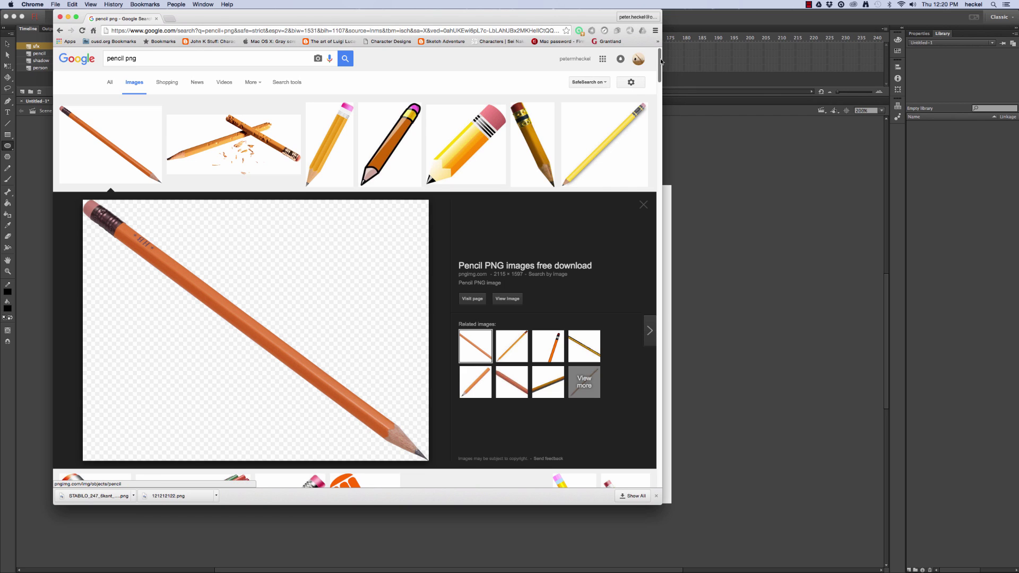
drag(660, 63, 649, 115)
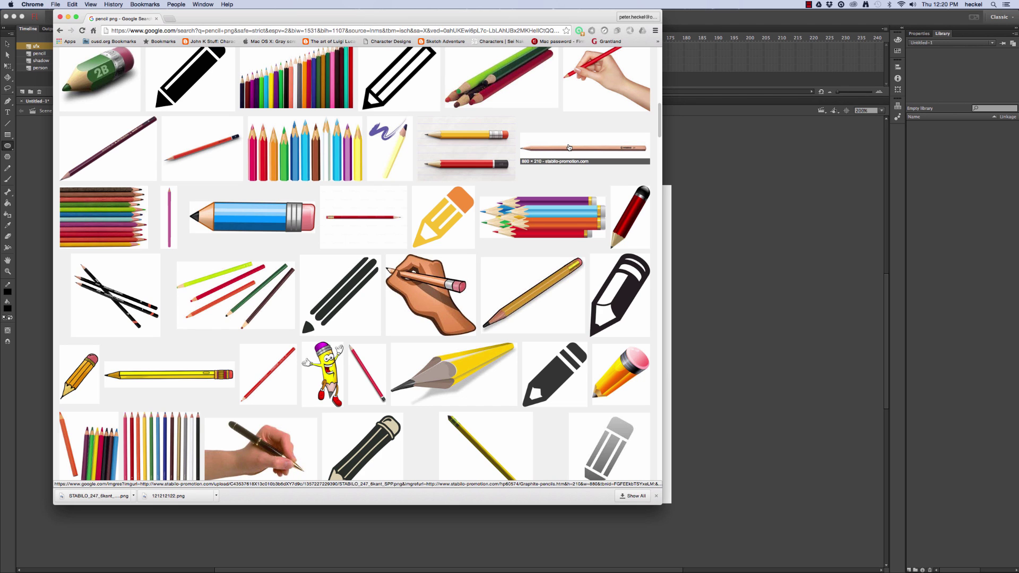
click(569, 147)
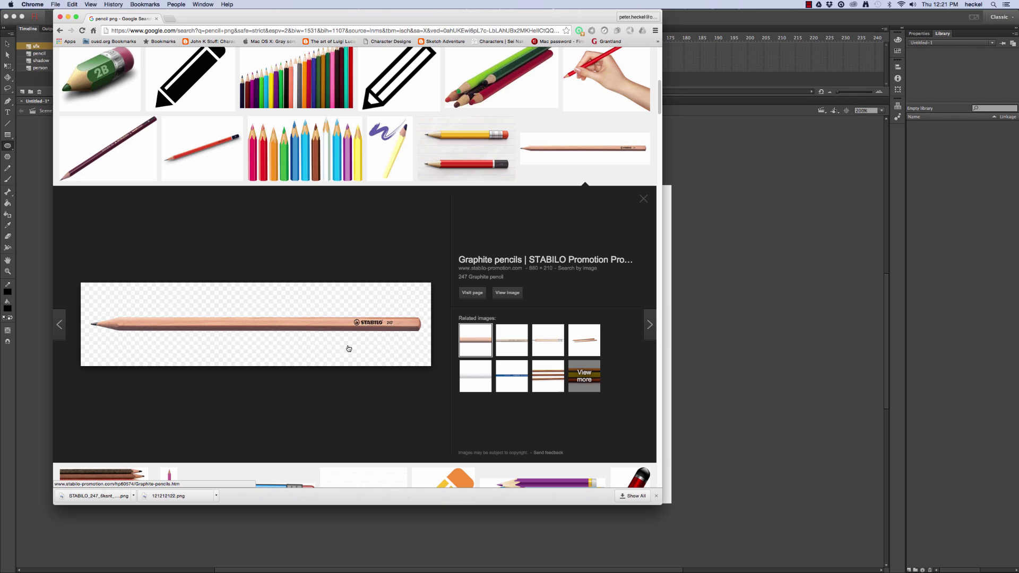
right_click(264, 302)
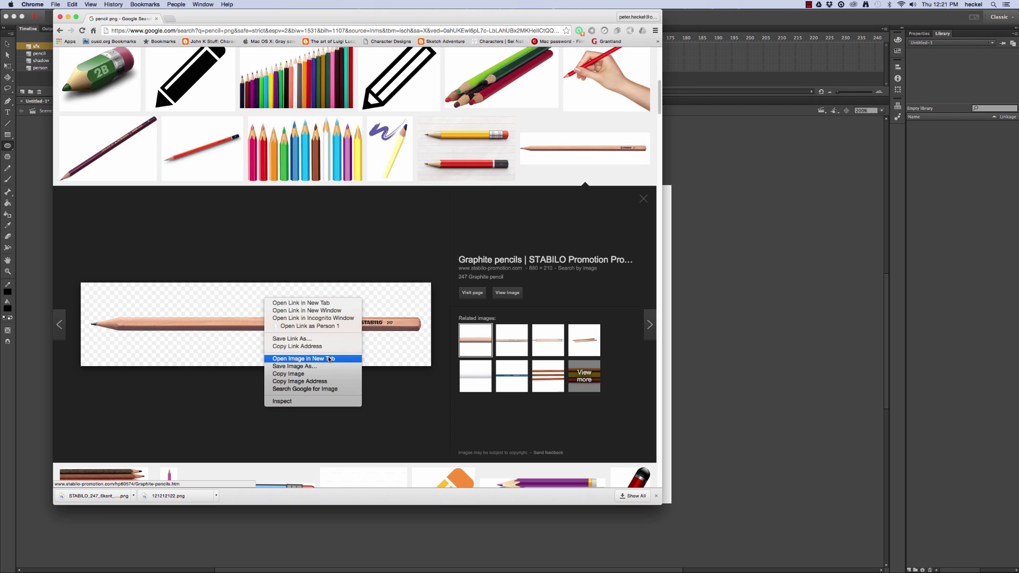
click(341, 368)
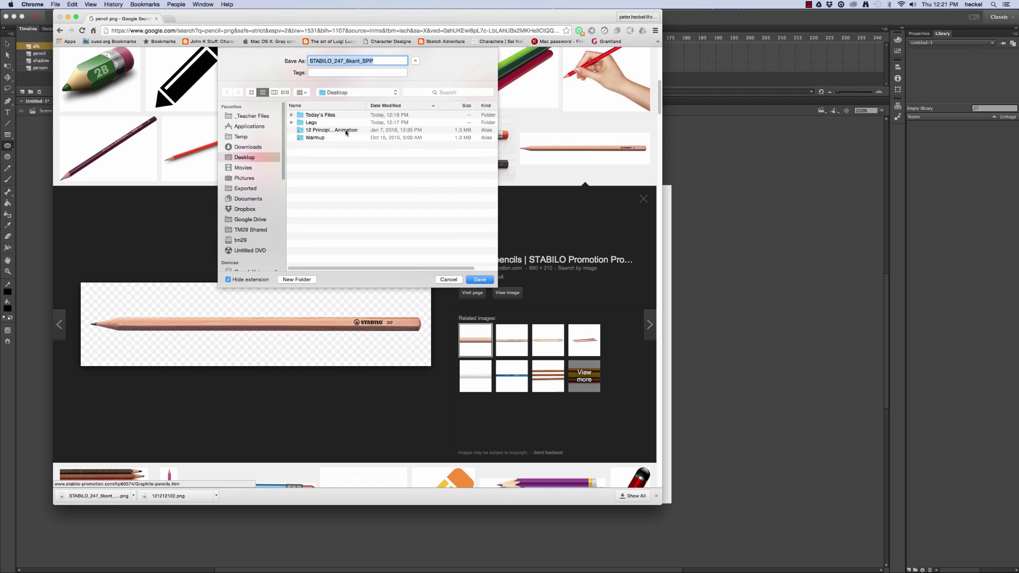
text(pec)
click(480, 279)
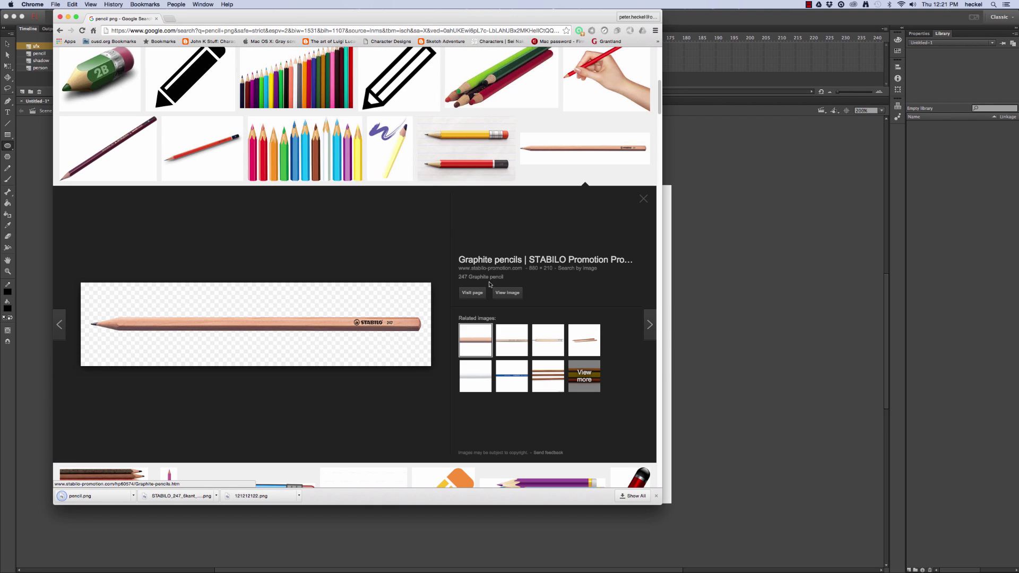
Open freesound.org in a new browser tab and search its sounds for "pencil".
click(170, 20)
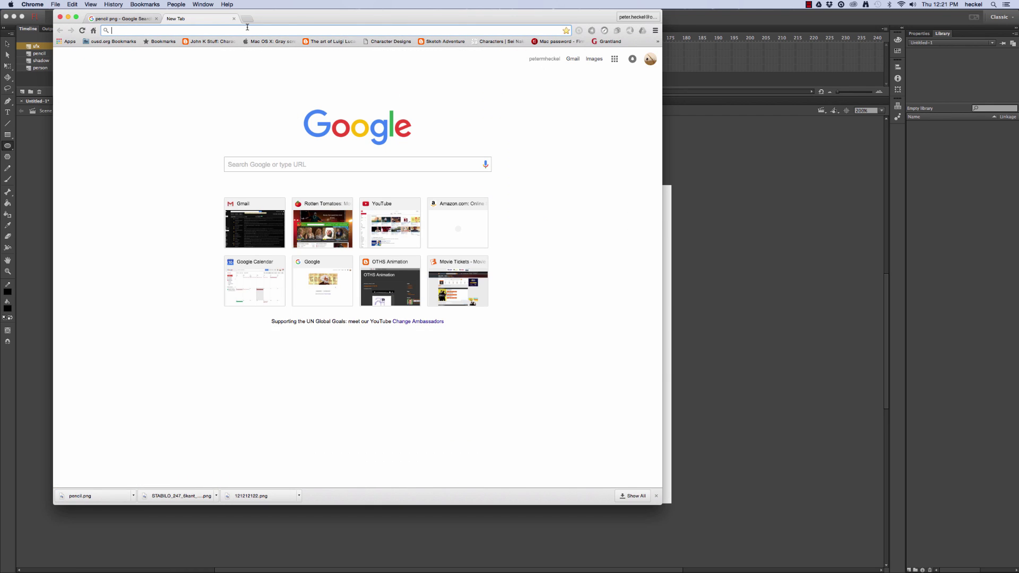
text(freesound.org)
key(Return)
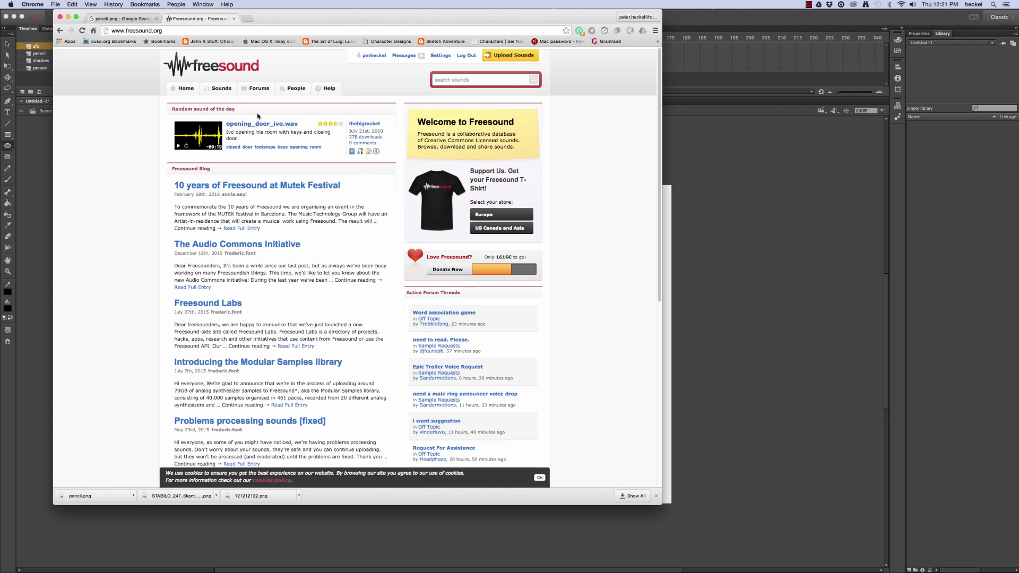
click(470, 81)
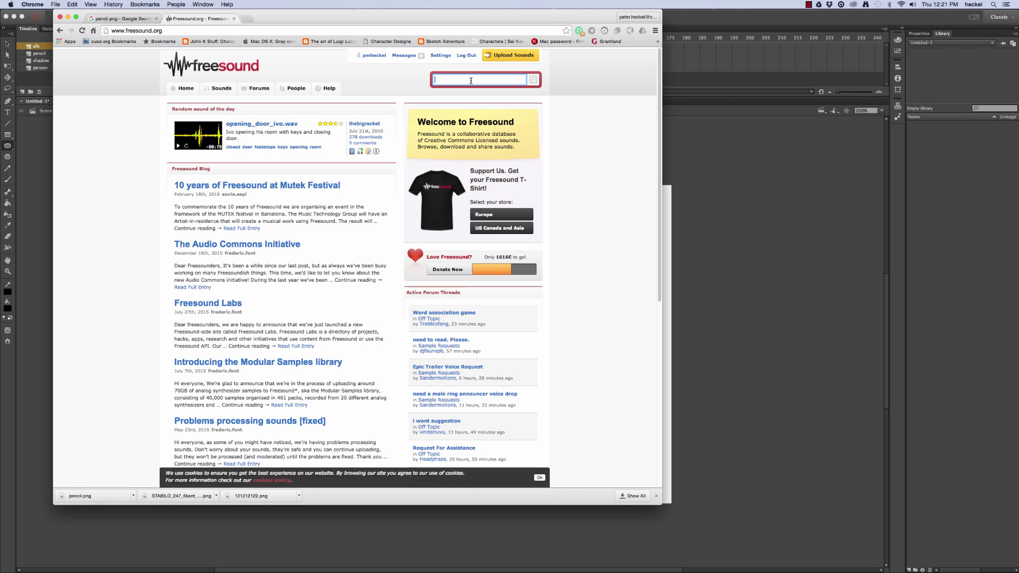
text(pencil)
key(Return)
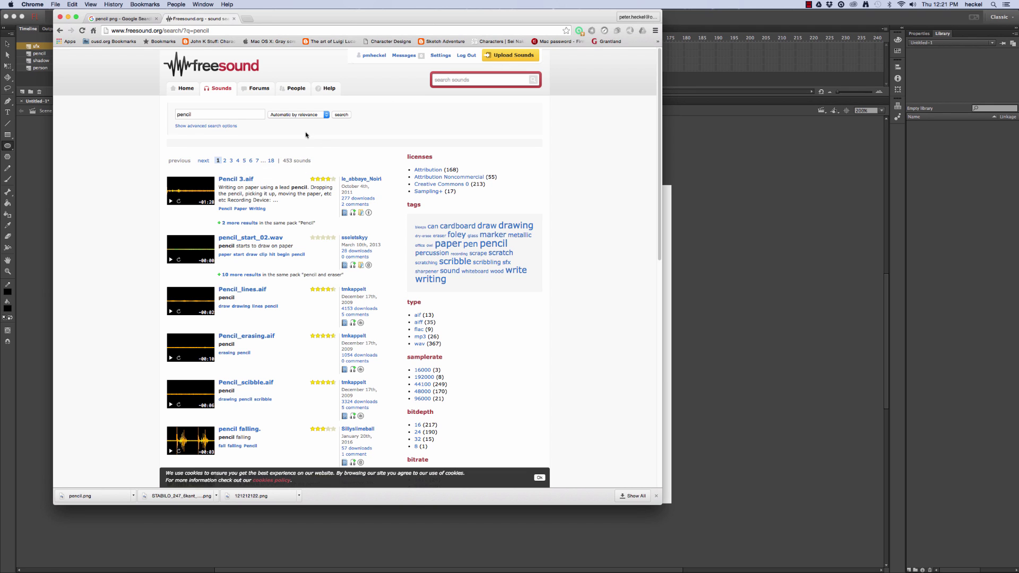
Sort the pencil sound results by Duration (short first).
click(326, 115)
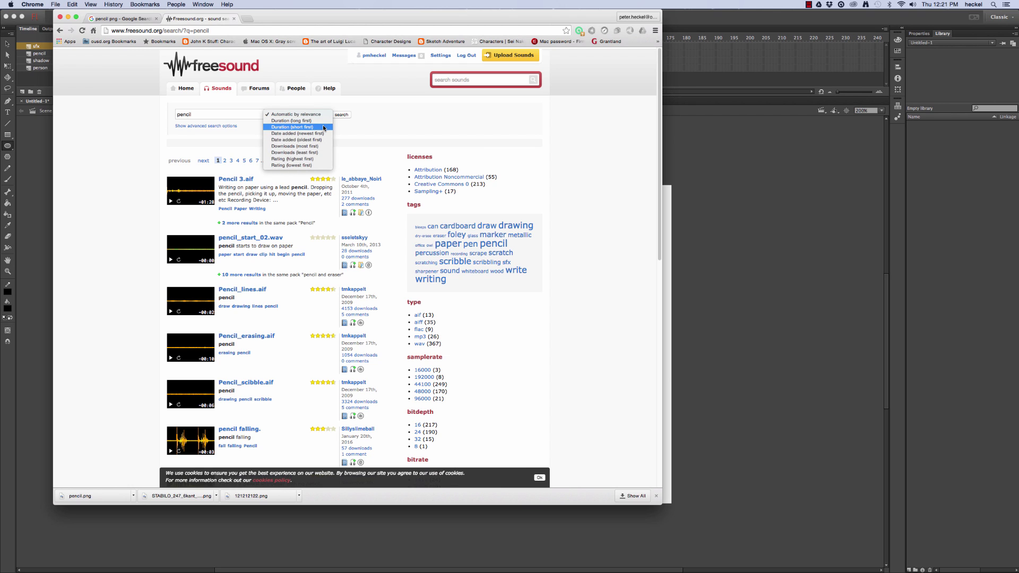
click(325, 128)
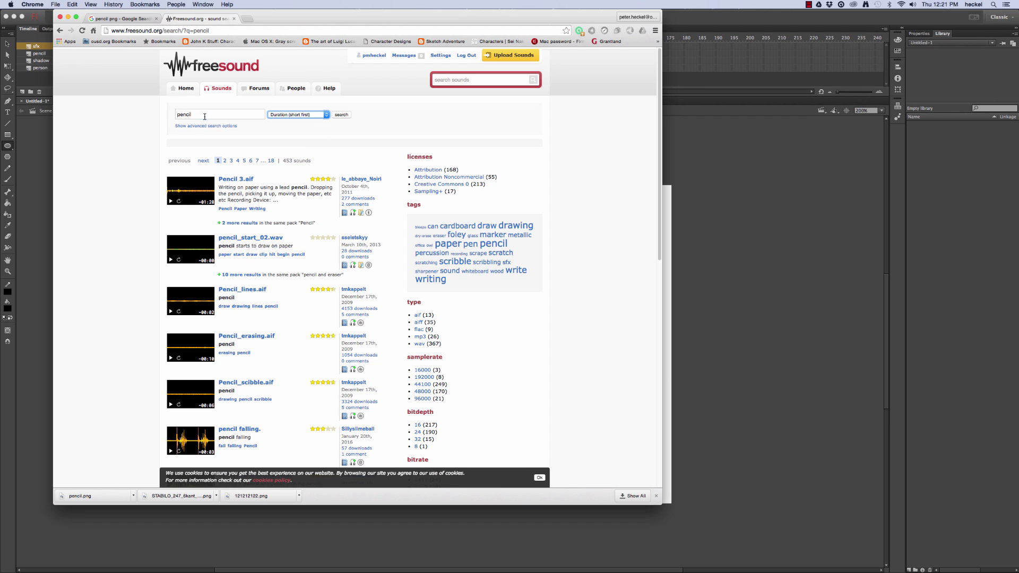
drag(205, 117, 164, 116)
click(340, 115)
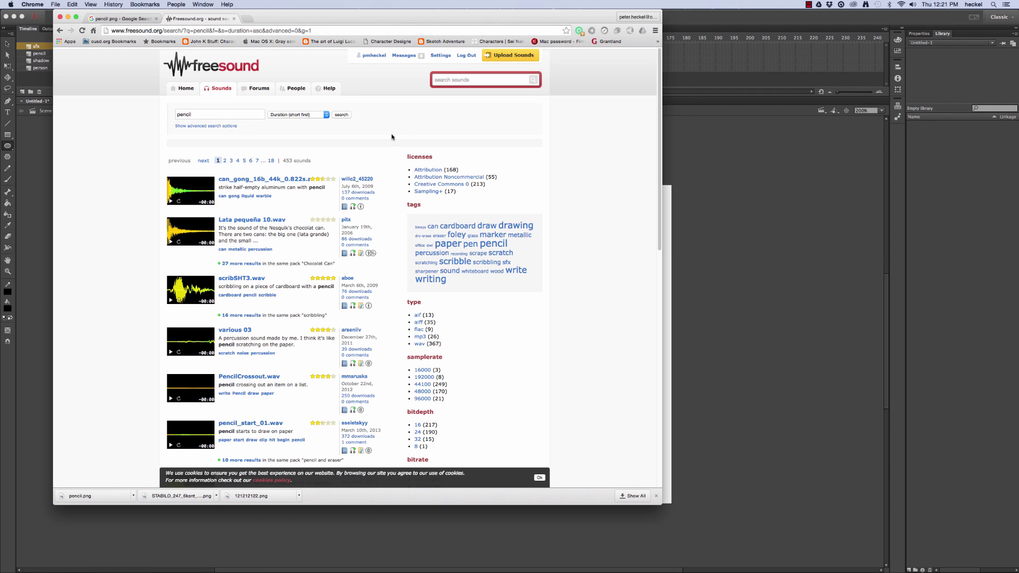
Find the Scribble sound on the second results page, play it, and download its WAV file.
click(225, 160)
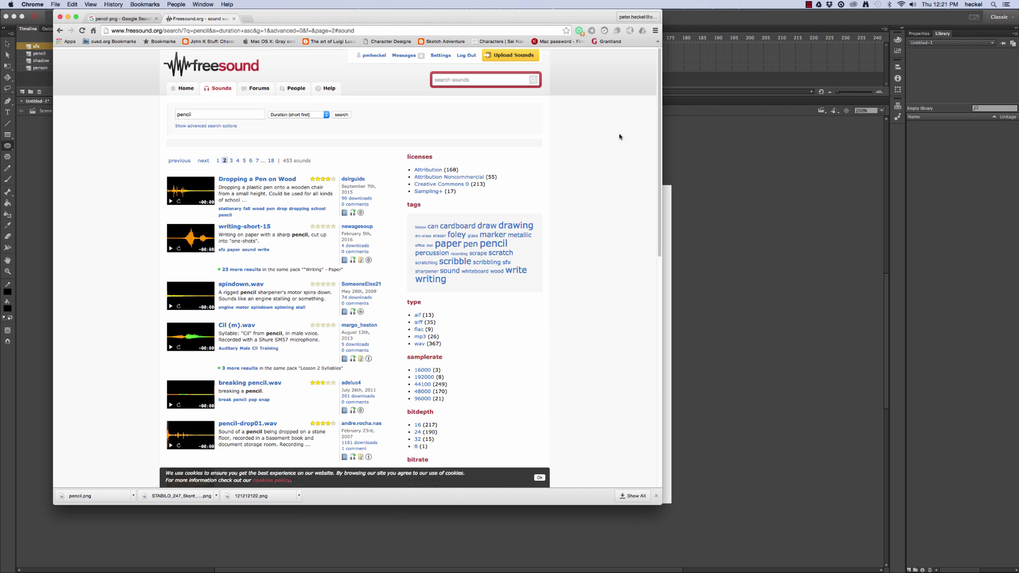
scroll(641, 186, down, 5)
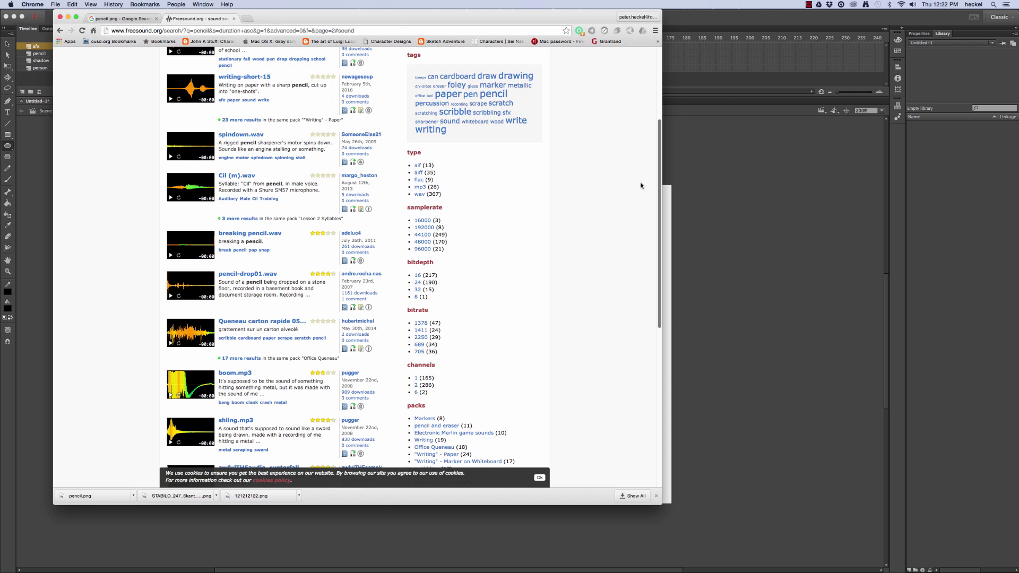
scroll(635, 220, down, 3)
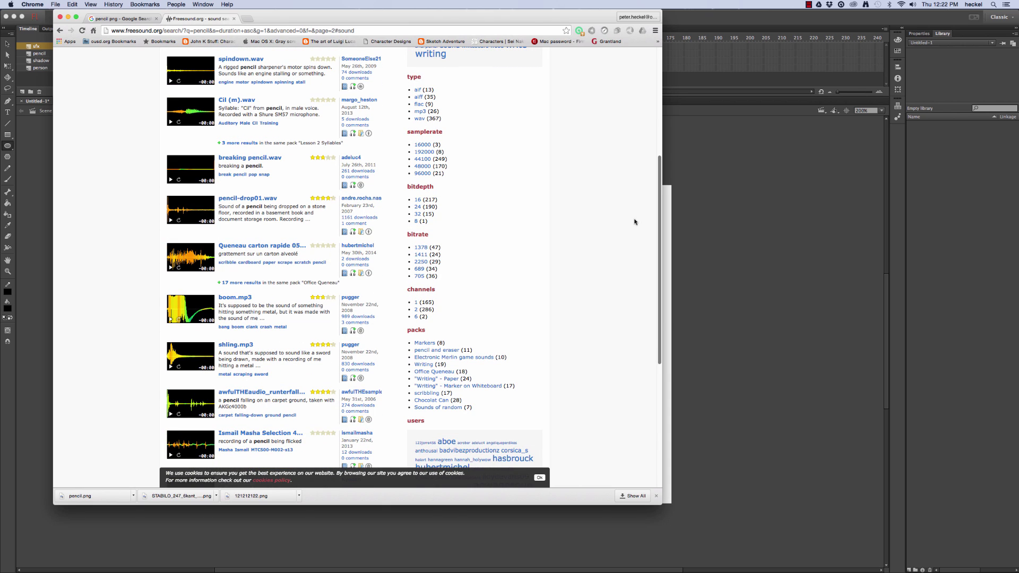
scroll(634, 222, down, 10)
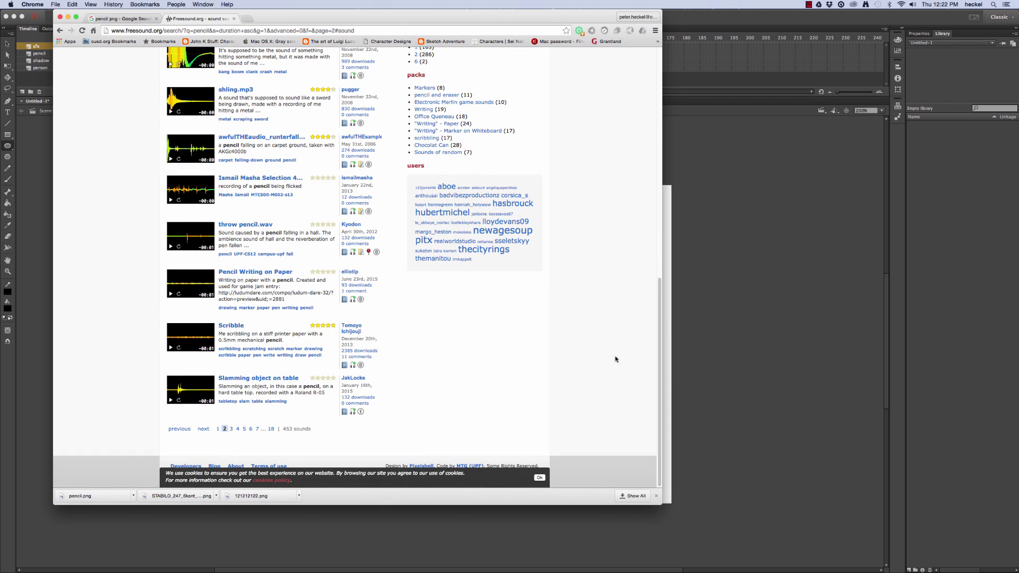
click(171, 348)
click(231, 326)
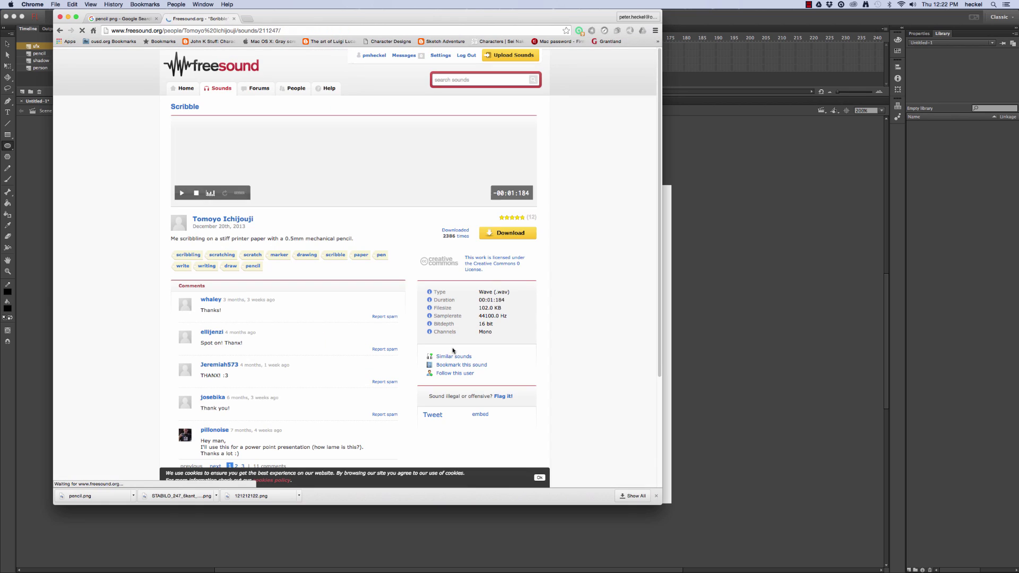
click(181, 194)
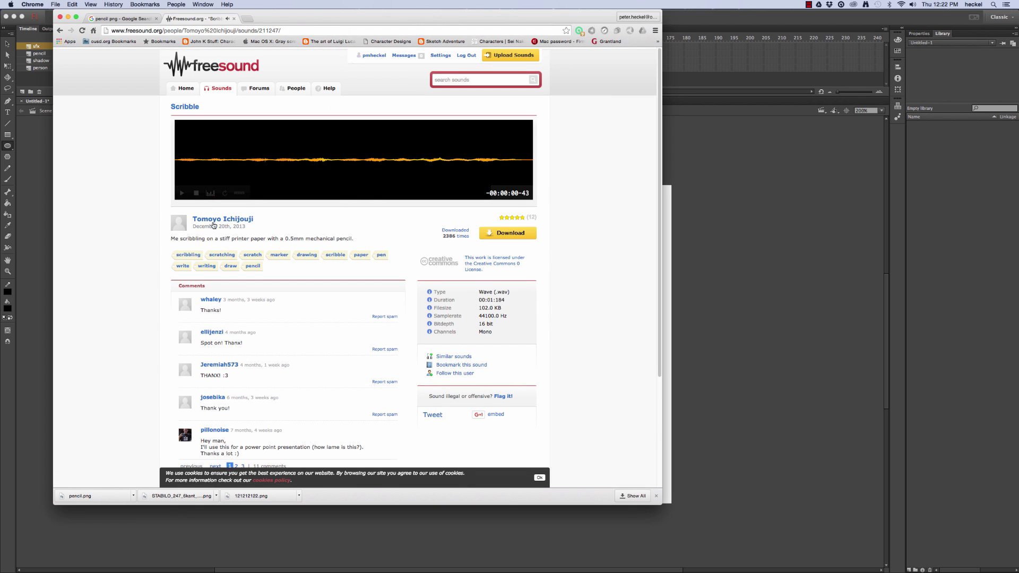
click(514, 234)
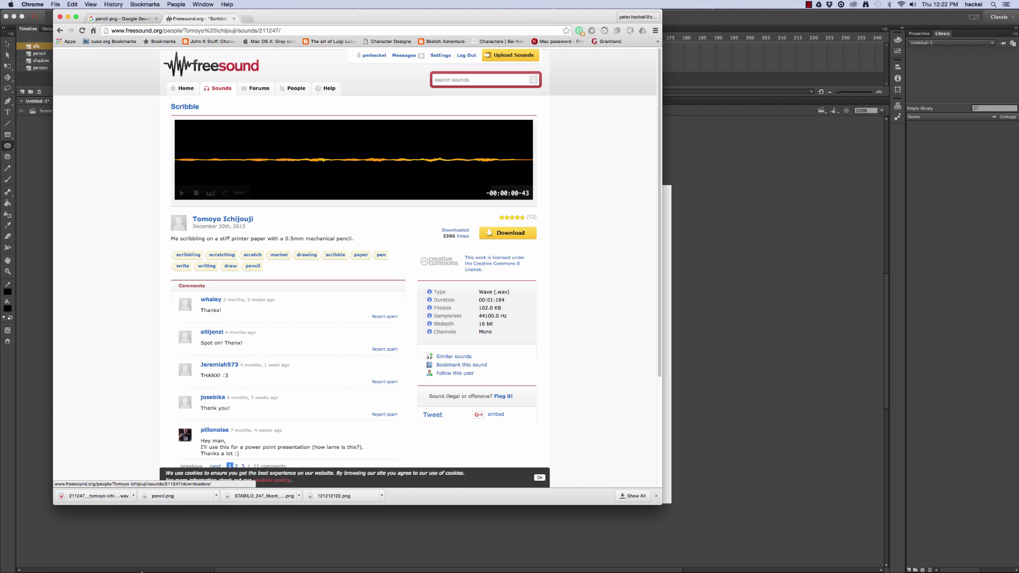
Move the downloaded scribble WAV file from Downloads to the Desktop and switch back to Flash CC.
click(75, 543)
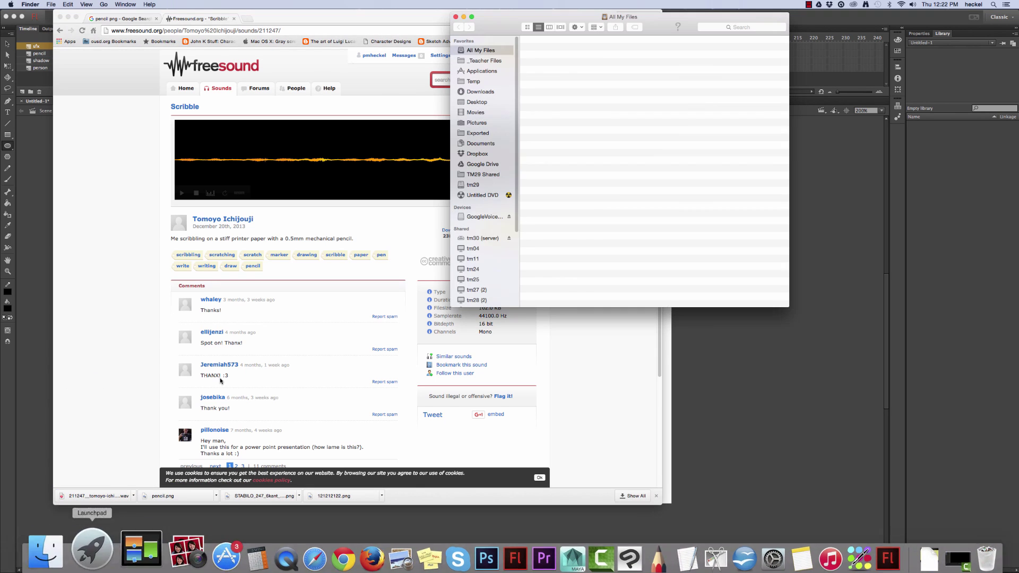
click(467, 93)
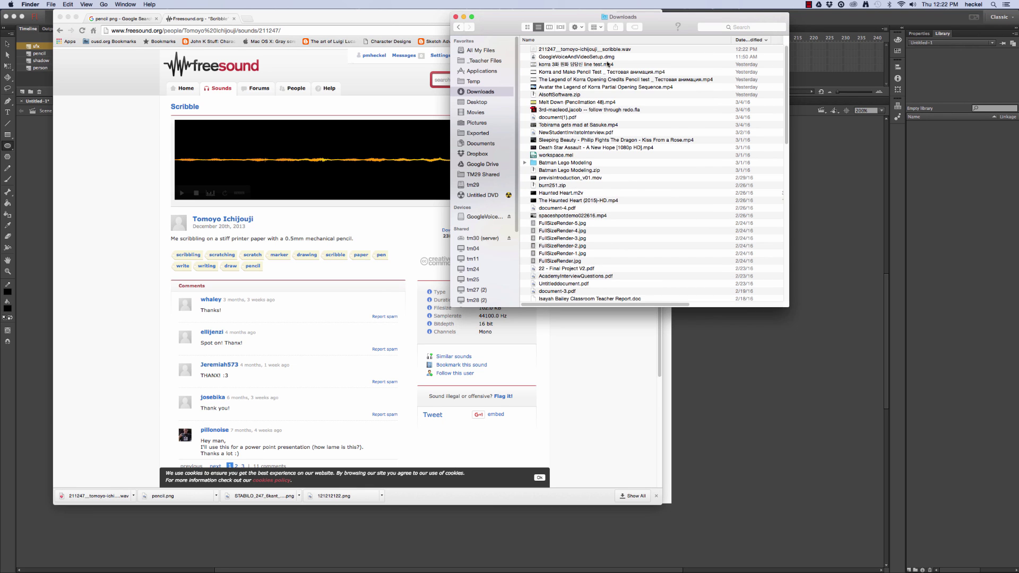
click(594, 49)
drag(598, 51, 478, 102)
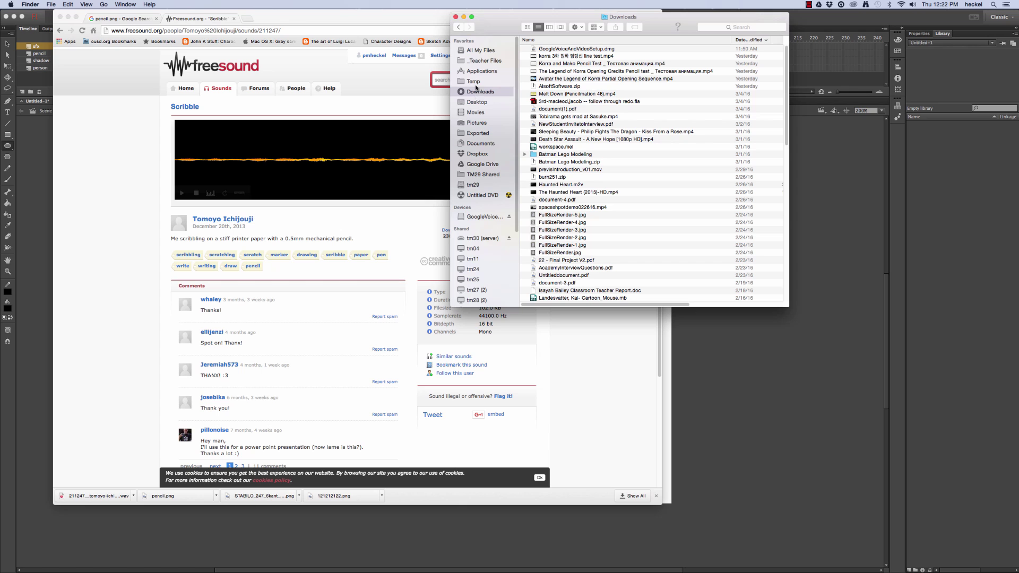
click(456, 17)
click(68, 17)
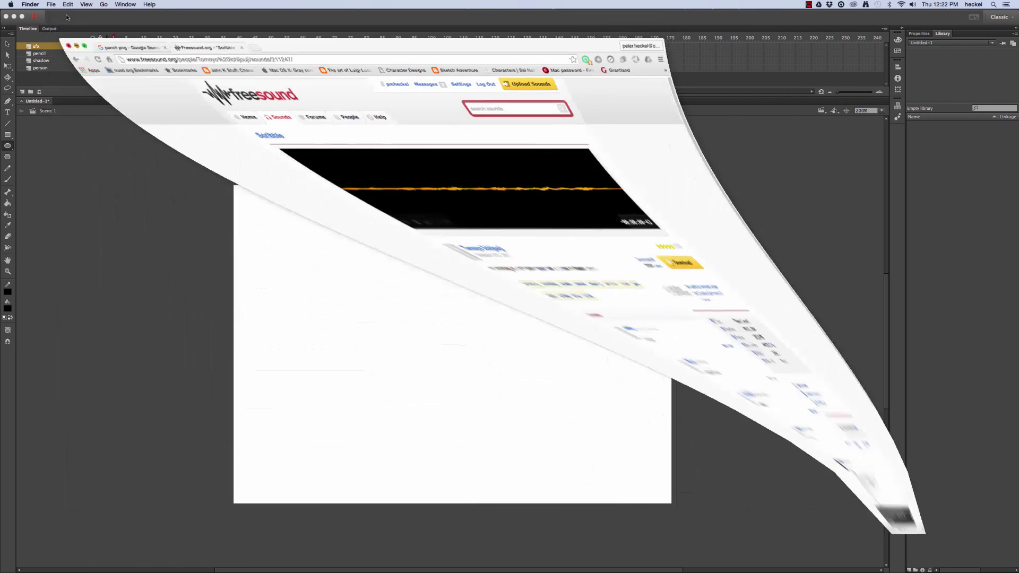
click(116, 18)
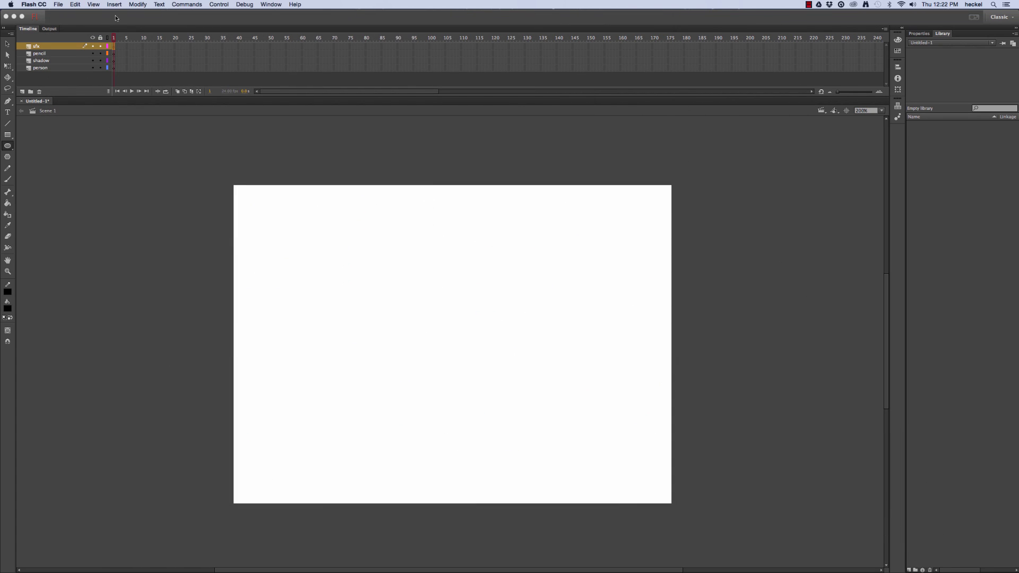
Import the scribble WAV and pencil.png from the Desktop into the document's library and preview both items.
click(59, 5)
mouse_move(101, 106)
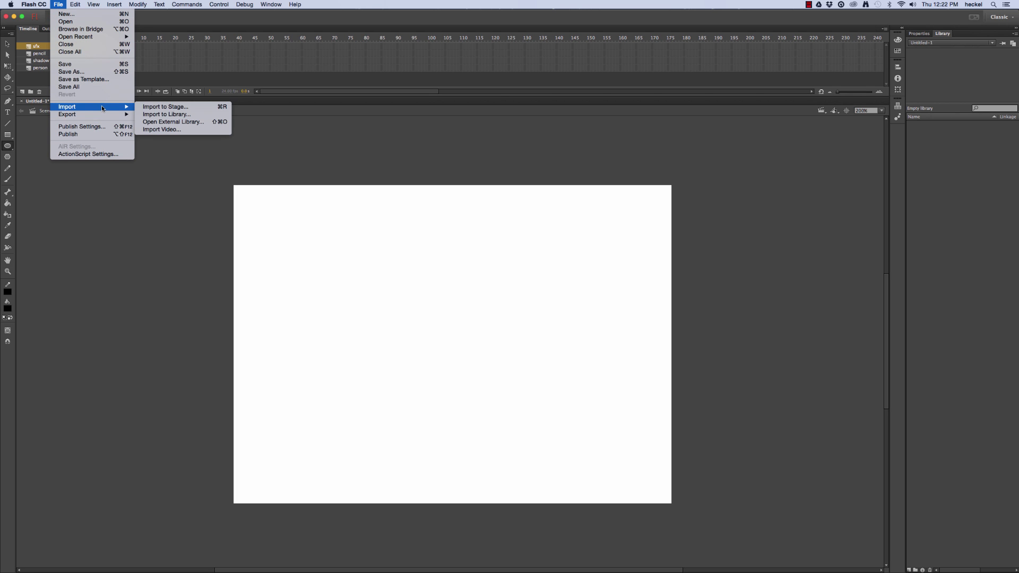
click(206, 114)
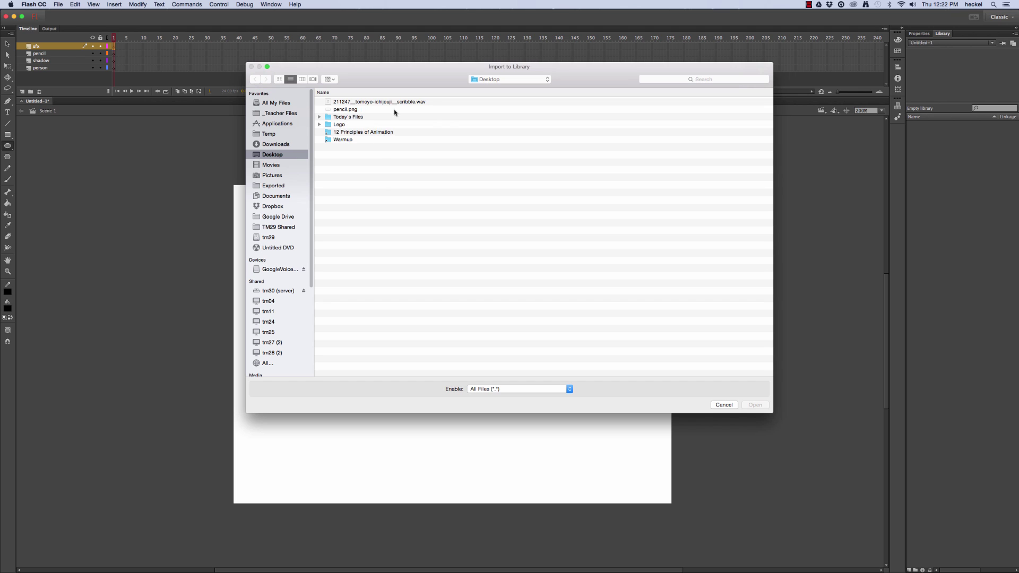
click(437, 102)
shift+click(439, 109)
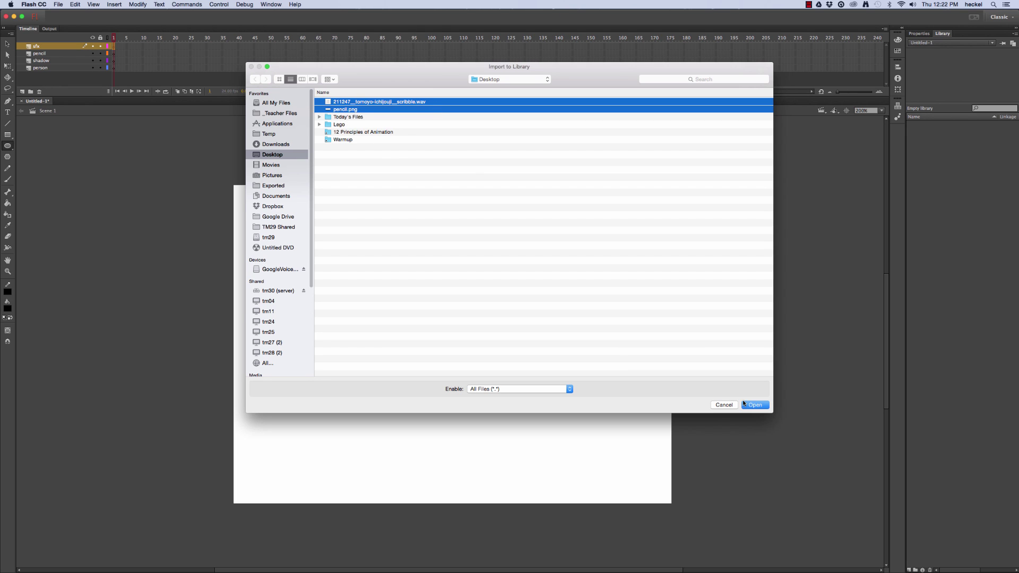
click(751, 405)
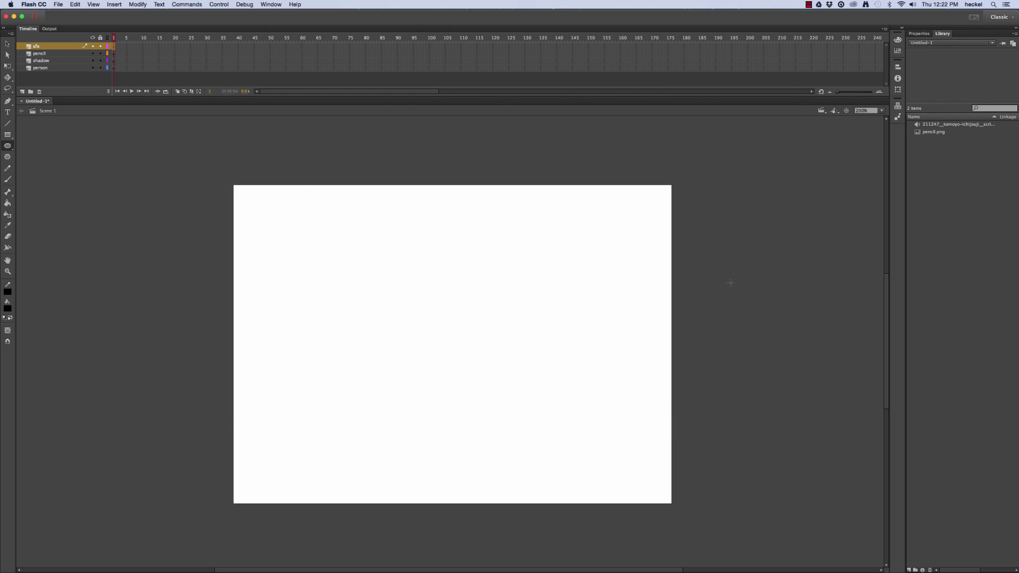
click(945, 125)
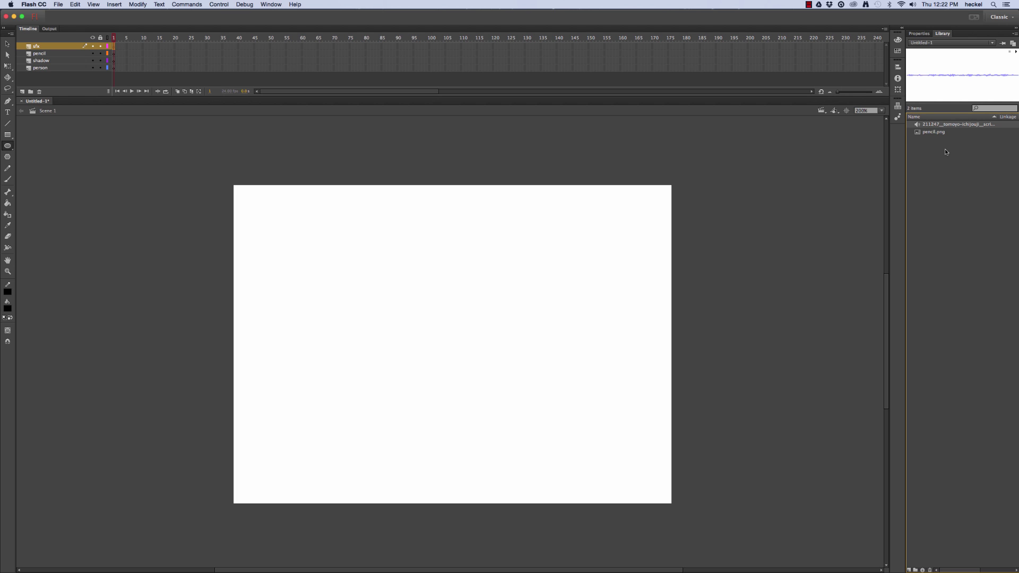
click(935, 132)
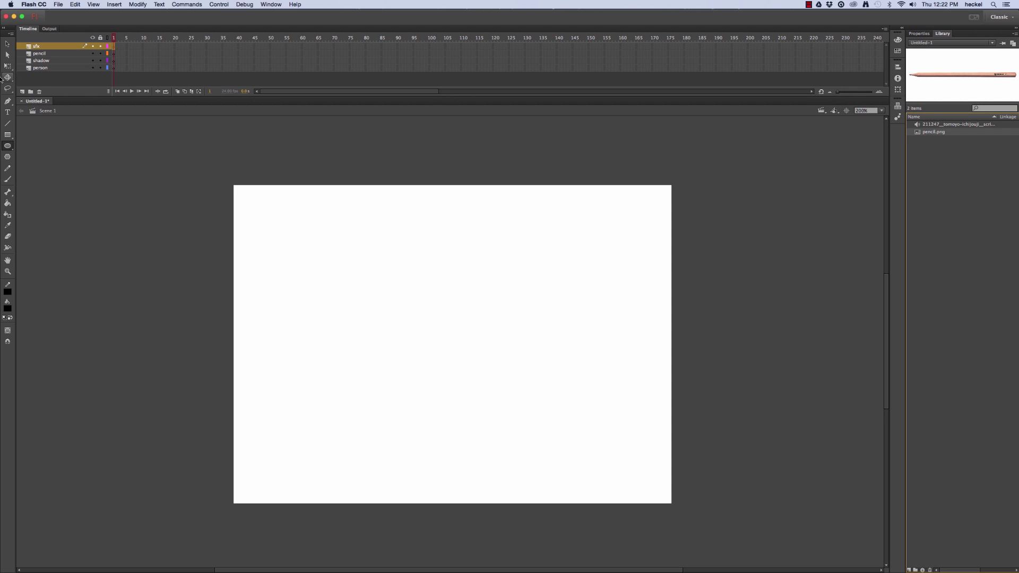
Draw a round head with two curved eyes and a smile on the person layer with the Brush tool.
click(42, 68)
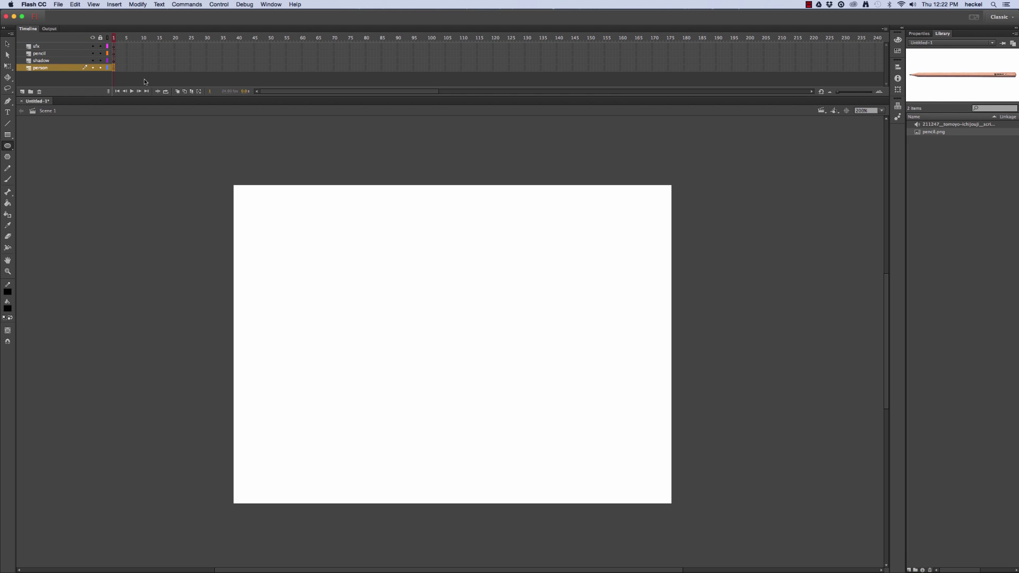
click(7, 179)
drag(488, 268, 484, 269)
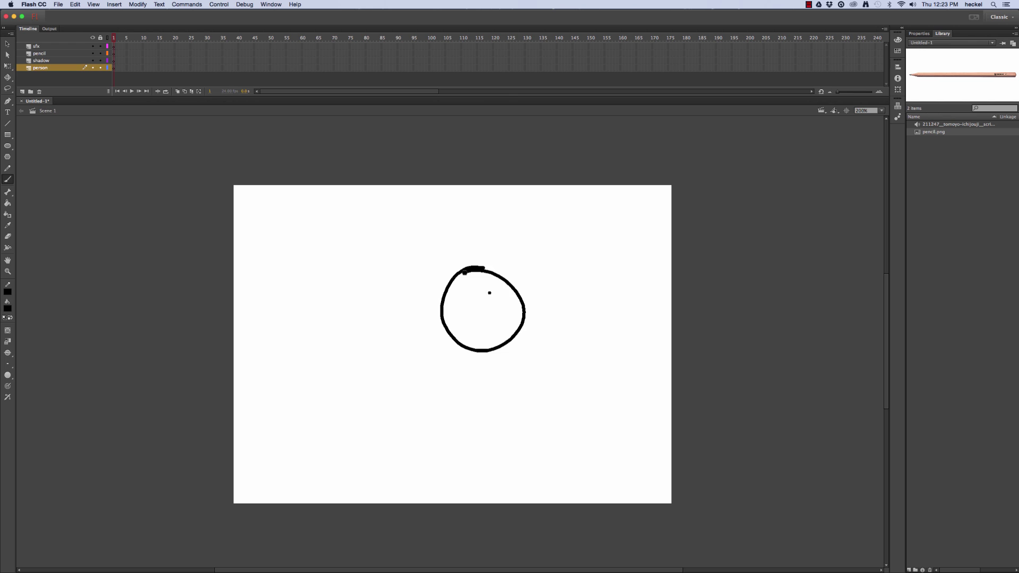
drag(463, 304, 474, 303)
mouse_move(483, 304)
mouse_down()
mouse_move(499, 300)
mouse_move(513, 312)
mouse_up()
Brush in a rectangular torso, bent arms with hands on hips, and two legs with feet below the head.
drag(466, 349, 509, 393)
drag(507, 343, 510, 395)
mouse_move(462, 350)
mouse_down()
mouse_move(437, 369)
mouse_move(466, 370)
mouse_up()
drag(456, 381, 465, 371)
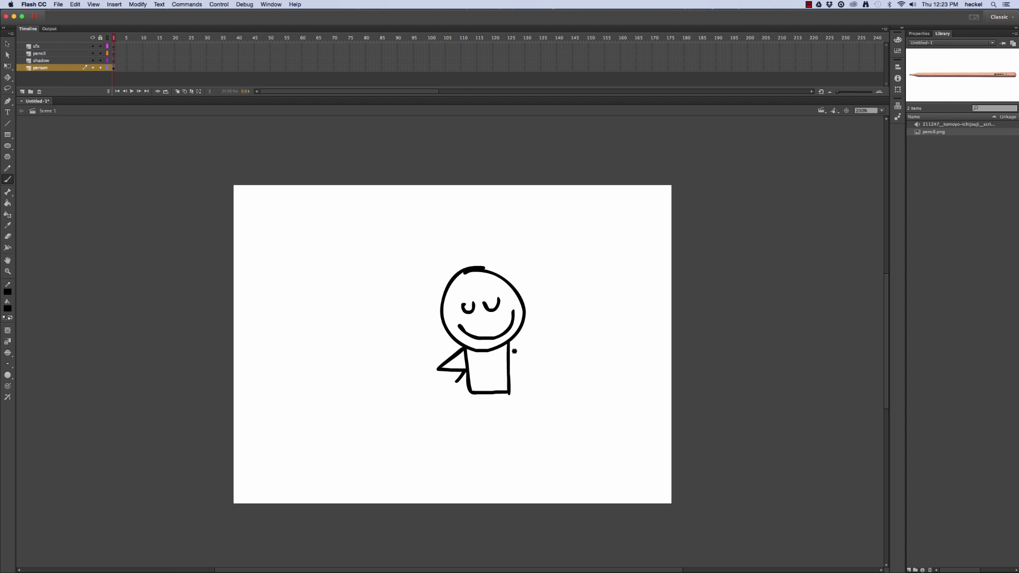
drag(511, 343, 511, 371)
mouse_move(511, 374)
mouse_down()
mouse_move(521, 380)
mouse_move(483, 425)
mouse_move(487, 441)
mouse_up()
drag(500, 395, 496, 442)
mouse_move(487, 440)
mouse_down()
mouse_move(473, 442)
mouse_move(513, 447)
mouse_up()
Widen the timeline frames and move the person layer's drawing keyframe to frame 7.
click(885, 30)
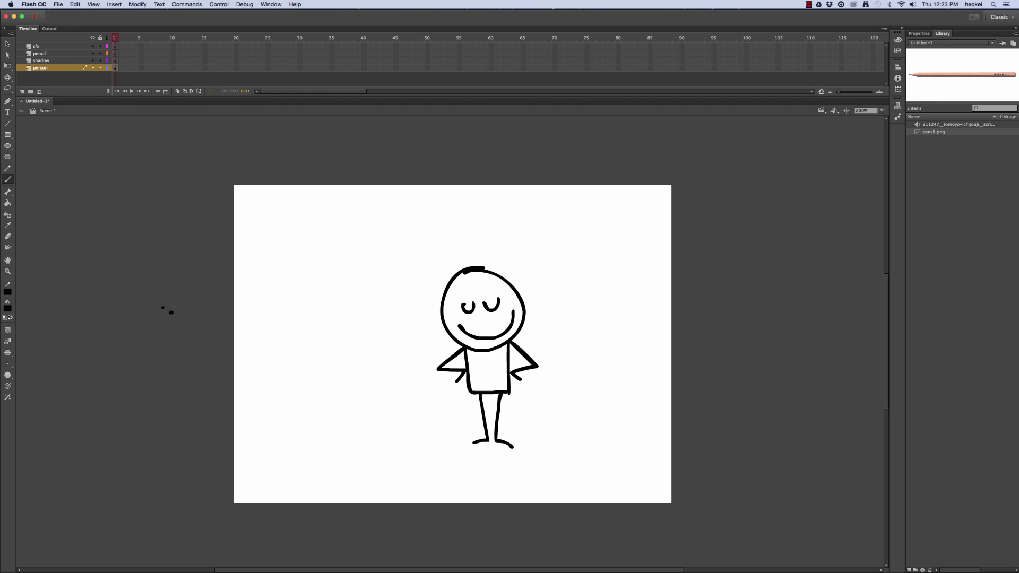
click(116, 68)
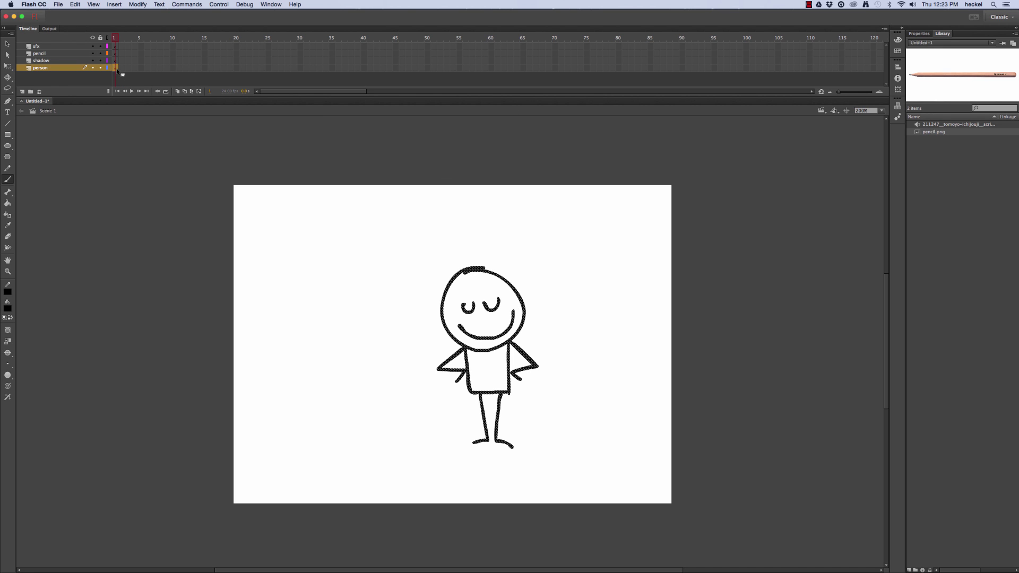
drag(144, 77, 152, 71)
mouse_move(154, 36)
mouse_down()
mouse_move(103, 43)
mouse_move(157, 48)
mouse_up()
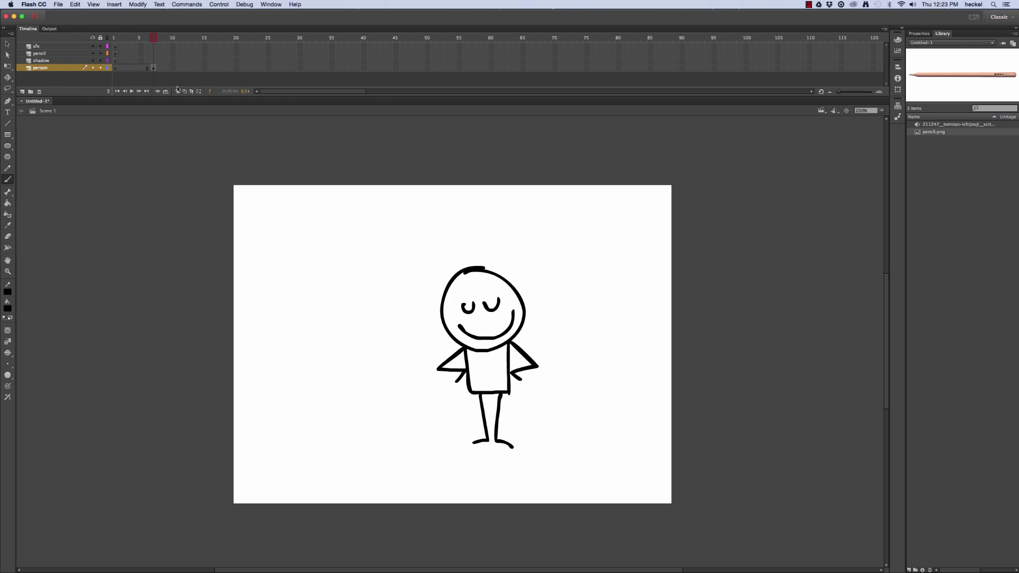
mouse_move(151, 36)
mouse_down()
mouse_move(114, 38)
mouse_move(153, 38)
mouse_up()
Insert a blank keyframe at frame 25 of the person layer.
click(192, 68)
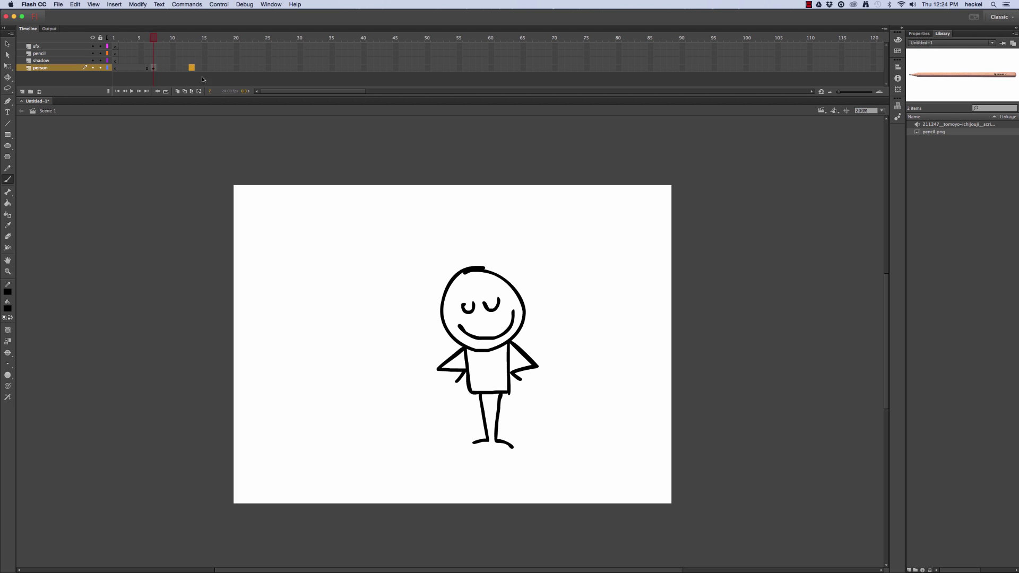
click(229, 67)
click(268, 68)
right_click(268, 74)
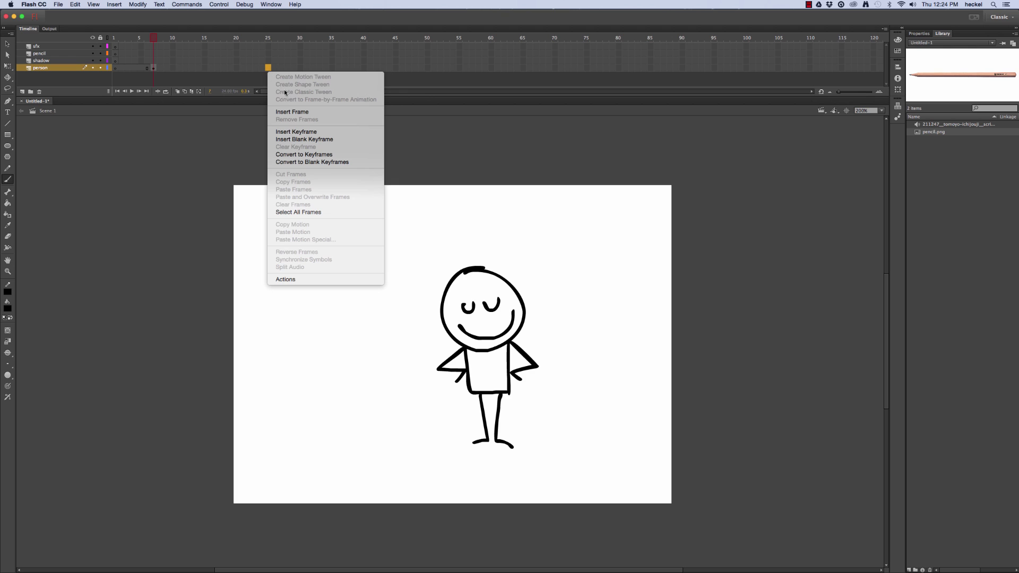
click(303, 139)
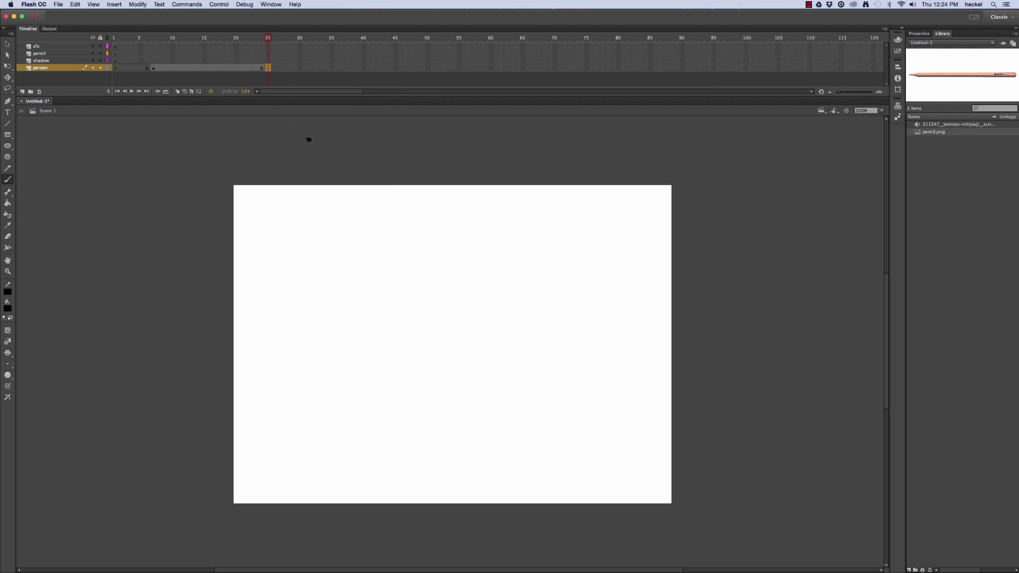
Add person-layer keyframes at frames 9 and 11, erasing the top of the head and down past the eyes.
drag(257, 39, 156, 49)
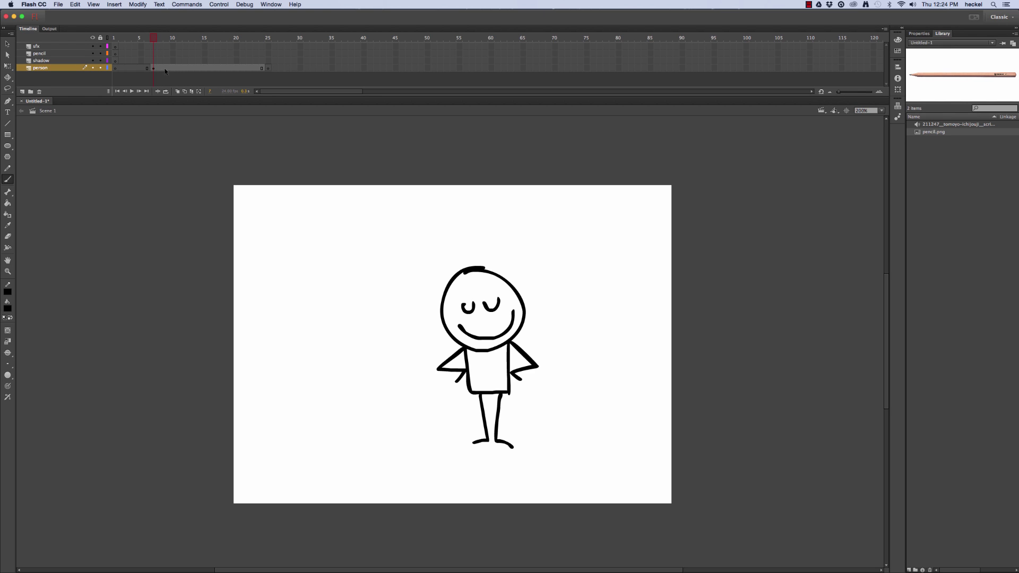
key(period)
key(period)
click(7, 236)
mouse_move(481, 260)
mouse_down()
mouse_move(485, 268)
mouse_move(457, 266)
mouse_move(513, 277)
mouse_move(433, 274)
mouse_move(485, 280)
mouse_move(426, 258)
mouse_up()
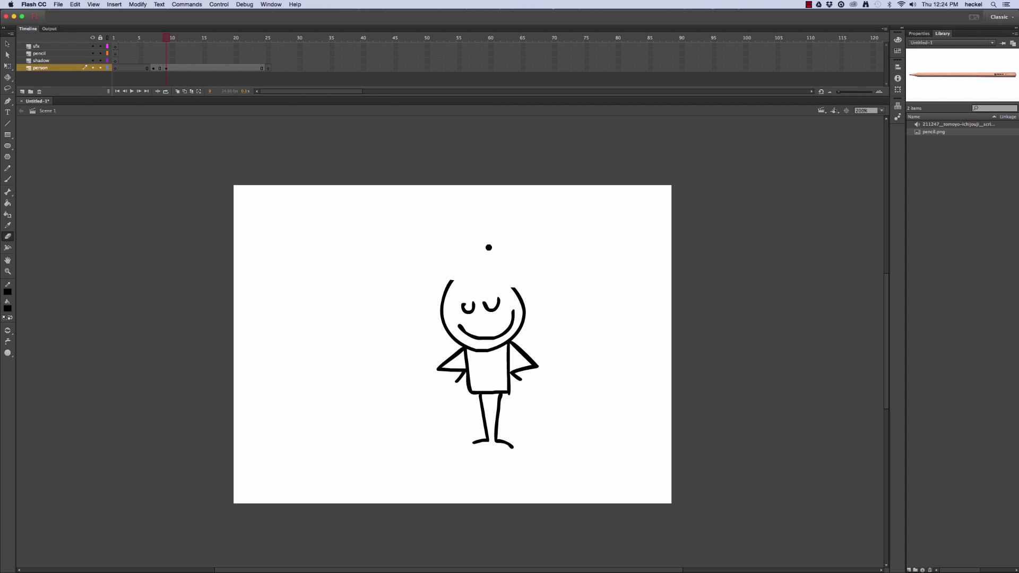
key(period)
key(period)
mouse_move(441, 296)
mouse_down()
mouse_move(473, 274)
mouse_move(514, 288)
mouse_move(476, 302)
mouse_move(432, 289)
mouse_move(489, 308)
mouse_move(419, 313)
mouse_move(501, 306)
mouse_move(441, 289)
mouse_move(493, 253)
mouse_up()
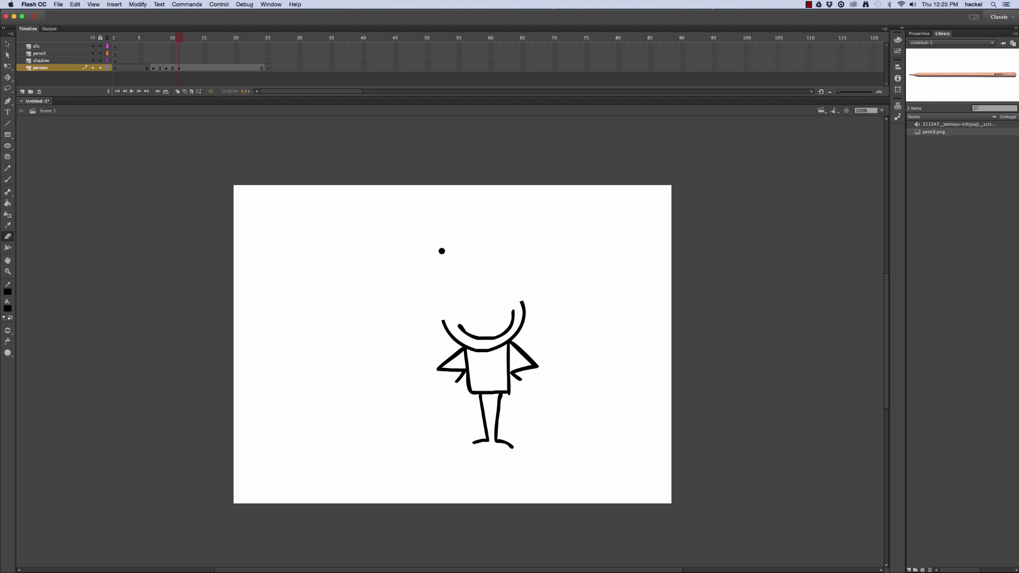
Add person-layer keyframes at frames 13 and 15, erasing most of the face and the rest of the head down to the shoulders.
key(period)
key(period)
key(F6)
mouse_move(534, 296)
mouse_down()
mouse_move(552, 317)
mouse_move(511, 295)
mouse_move(522, 325)
mouse_move(496, 316)
mouse_move(541, 336)
mouse_move(419, 333)
mouse_move(487, 323)
mouse_move(425, 318)
mouse_move(510, 331)
mouse_move(422, 323)
mouse_move(550, 323)
mouse_up()
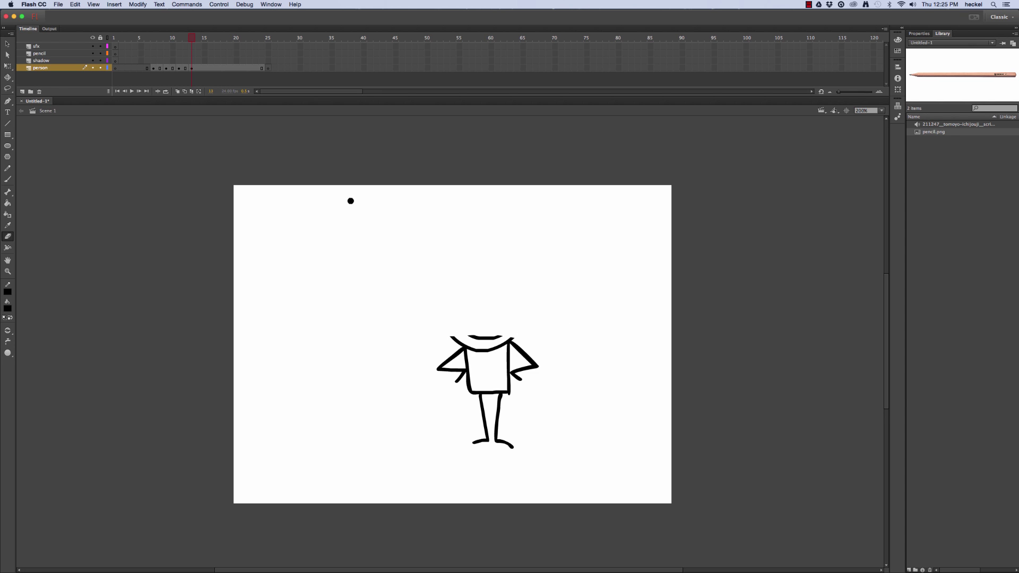
key(period)
key(period)
mouse_move(506, 336)
mouse_down()
mouse_move(476, 330)
mouse_move(467, 346)
mouse_move(488, 343)
mouse_move(434, 353)
mouse_move(541, 336)
mouse_move(425, 357)
mouse_up()
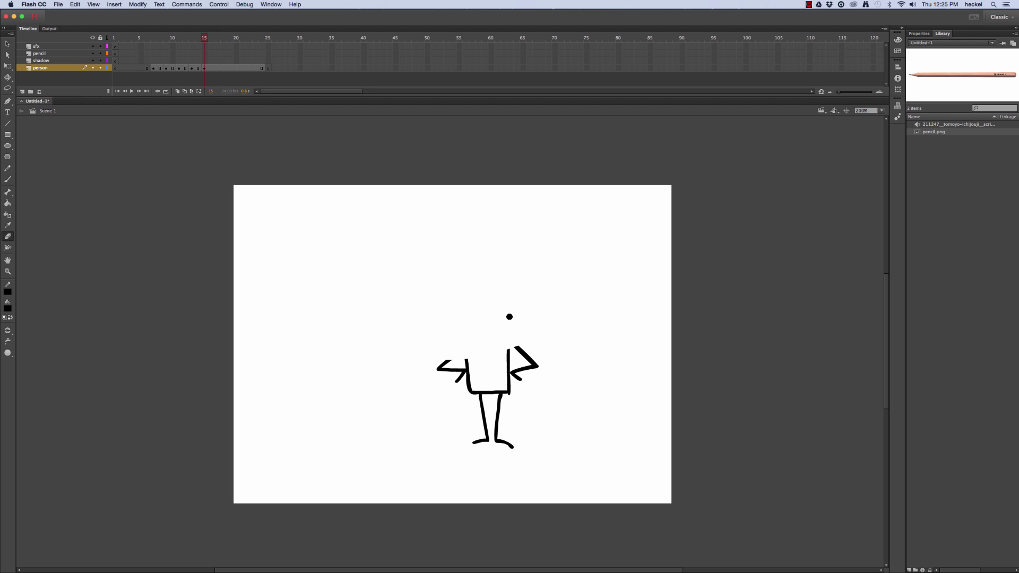
Add person-layer keyframes at frames 17 and 19, erasing the upper torso and one arm, and the remaining torso and arm down to the legs.
key(period)
key(period)
key(F6)
mouse_move(531, 365)
mouse_down()
mouse_move(495, 354)
mouse_move(511, 351)
mouse_move(501, 373)
mouse_move(430, 355)
mouse_move(513, 374)
mouse_up()
drag(432, 362, 470, 371)
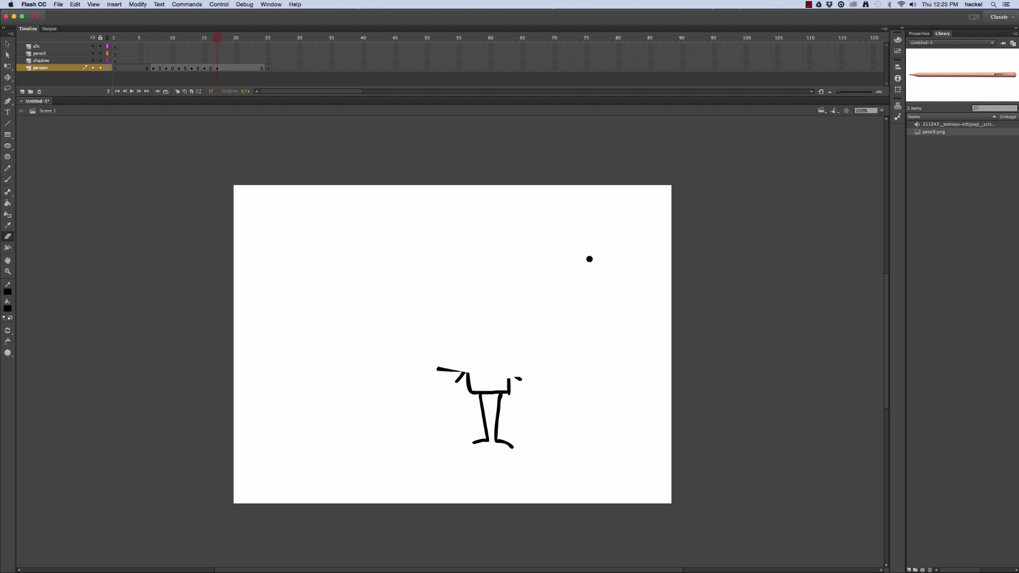
key(.)
key(.)
key(F6)
mouse_move(451, 367)
mouse_down()
mouse_move(499, 365)
mouse_move(477, 355)
mouse_move(505, 364)
mouse_move(464, 403)
mouse_up()
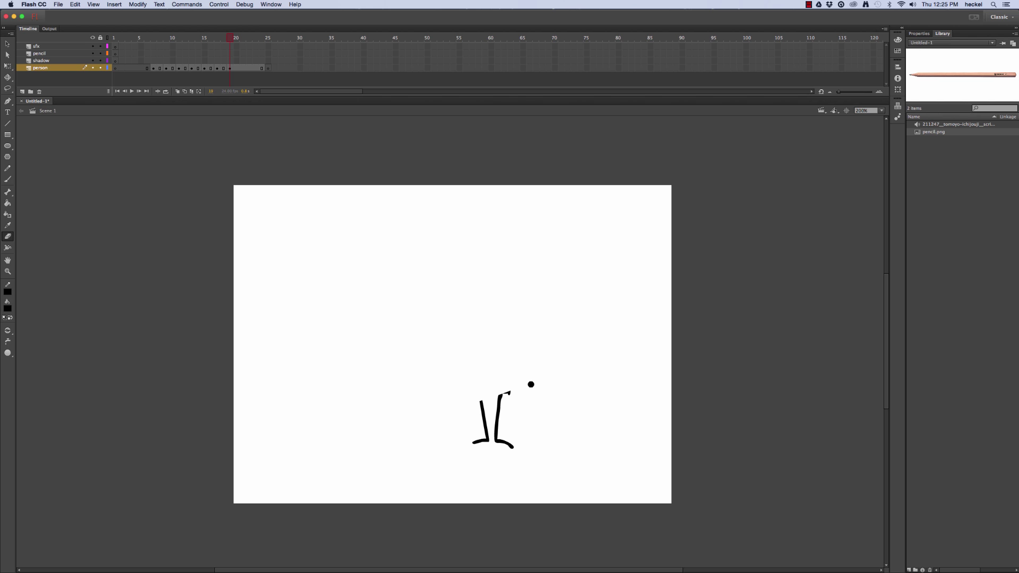
Add person-layer keyframes at frames 21 and 23, erasing the upper part of the legs and the rest of the figure.
key(period)
key(period)
drag(513, 393, 499, 397)
key(period)
key(period)
mouse_move(473, 426)
mouse_down()
mouse_move(512, 414)
mouse_move(440, 455)
mouse_move(508, 414)
mouse_move(483, 449)
mouse_move(484, 430)
mouse_move(508, 445)
mouse_move(546, 421)
mouse_up()
Reverse frames 7 to 23 of the person layer and scrub through the timeline to check the drawing order.
mouse_move(255, 42)
mouse_down()
mouse_move(139, 38)
mouse_move(268, 39)
mouse_move(255, 40)
mouse_up()
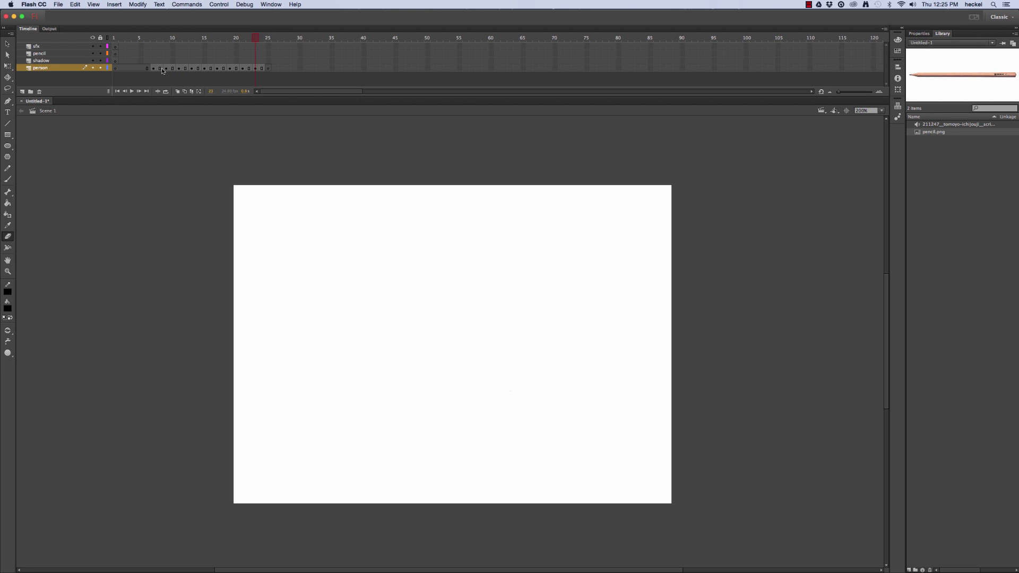
drag(153, 69, 254, 92)
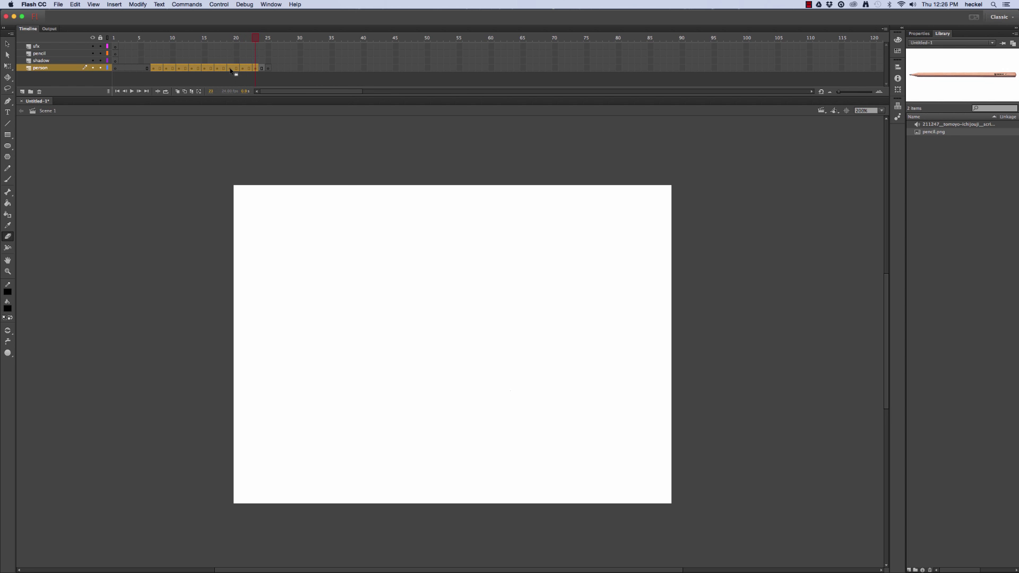
right_click(231, 70)
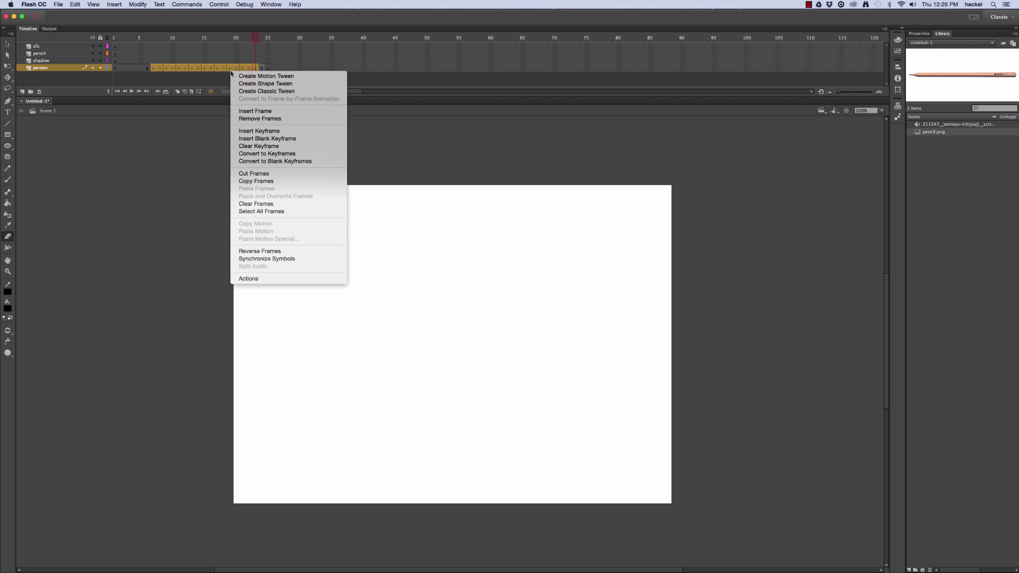
click(291, 251)
mouse_move(242, 42)
mouse_down()
mouse_move(116, 39)
mouse_move(260, 35)
mouse_move(160, 37)
mouse_move(252, 38)
mouse_up()
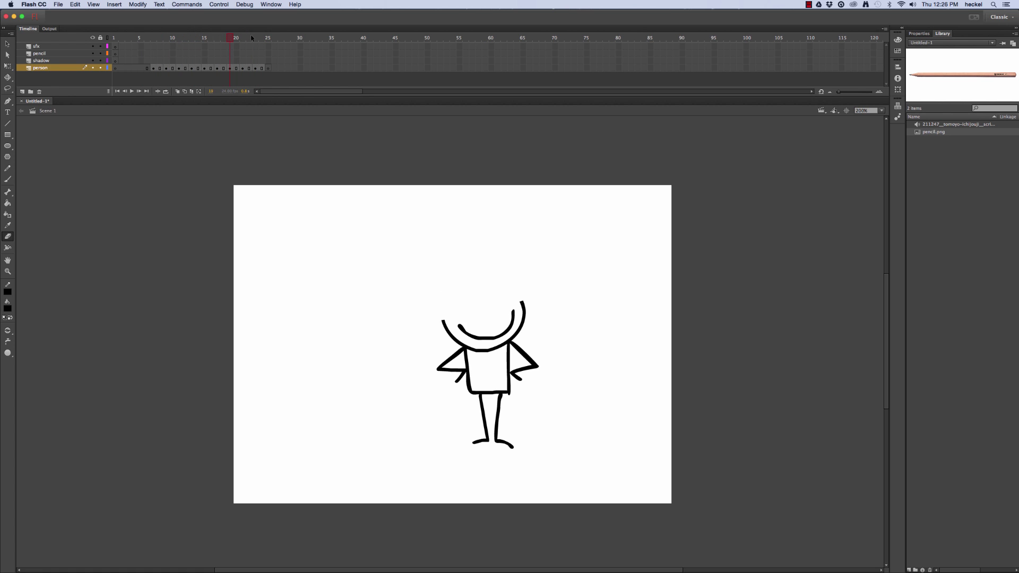
Insert a blank keyframe at frame 7 of the sfx layer.
click(67, 47)
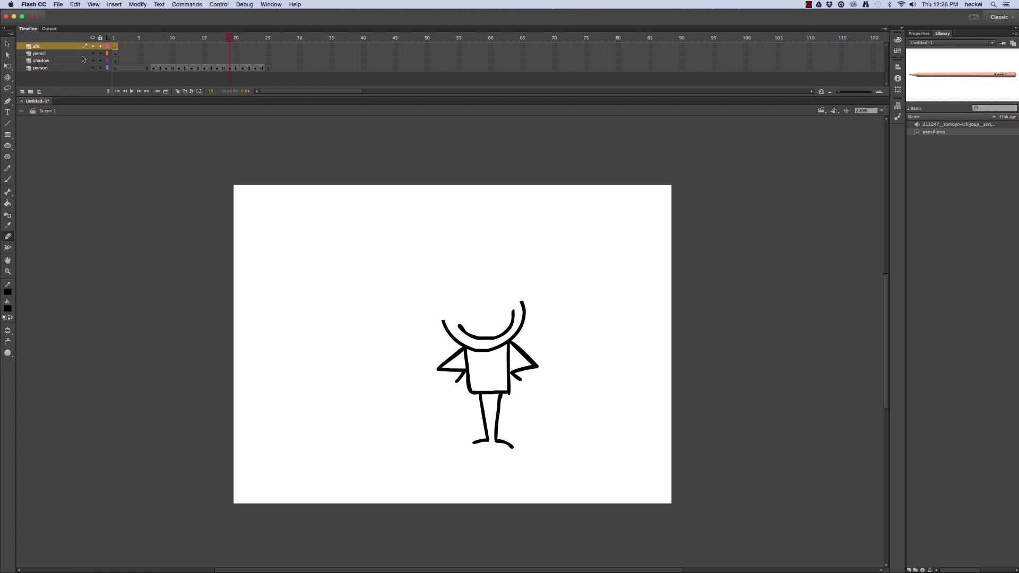
click(153, 46)
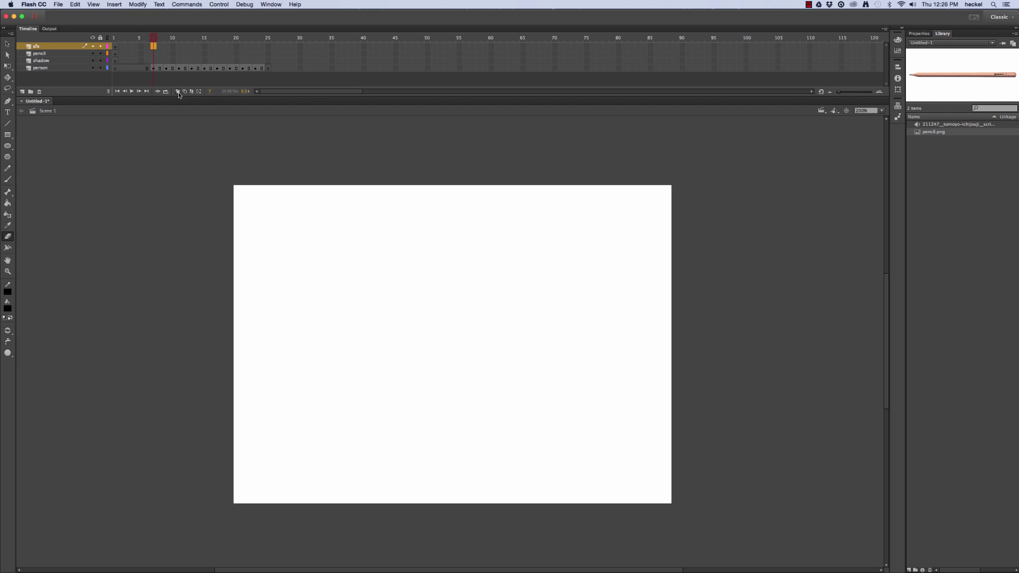
right_click(154, 47)
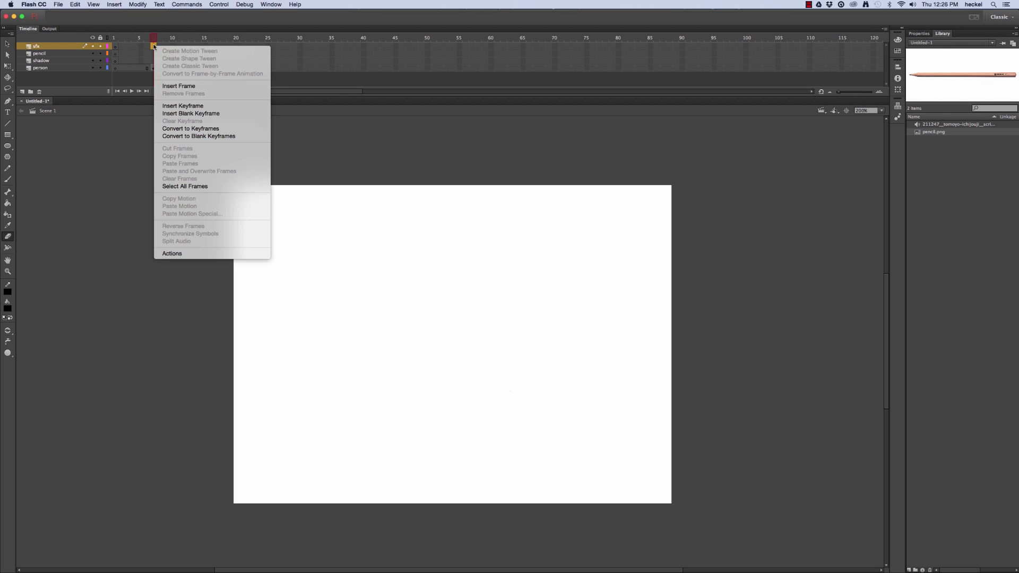
click(188, 114)
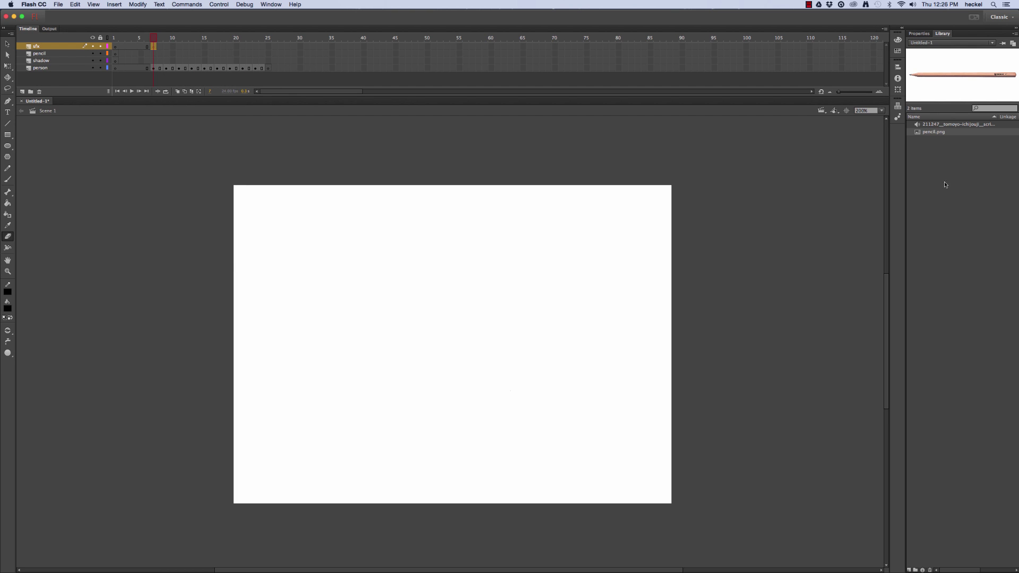
Add the imported scribble sound from the library to frame 7 of the sfx layer.
click(919, 33)
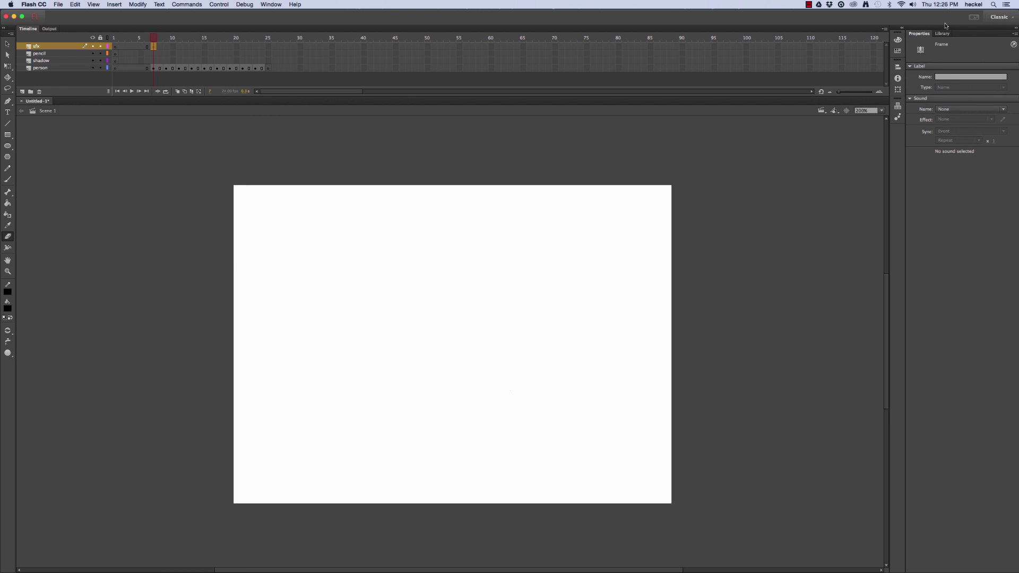
click(945, 34)
click(271, 4)
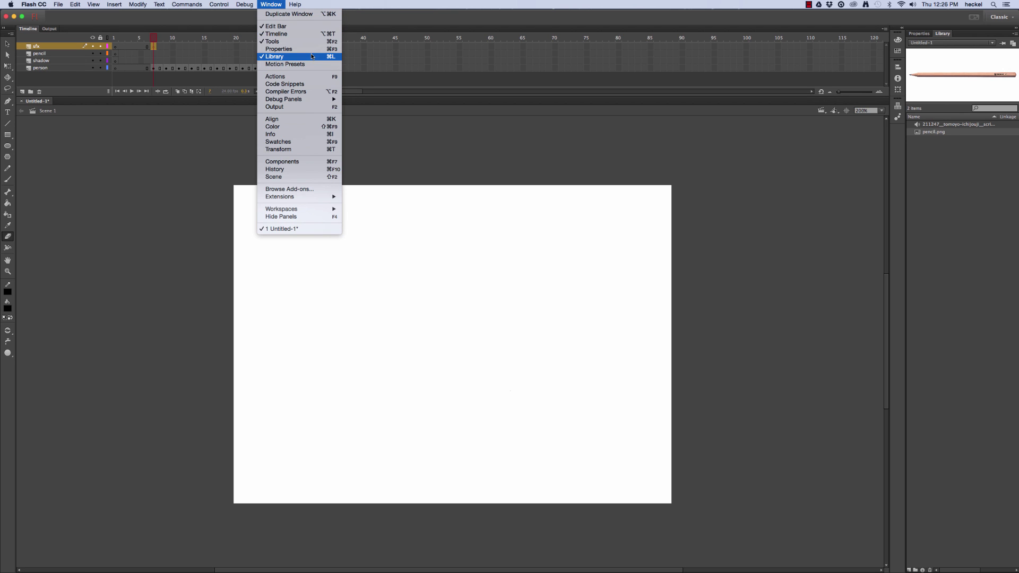
click(932, 170)
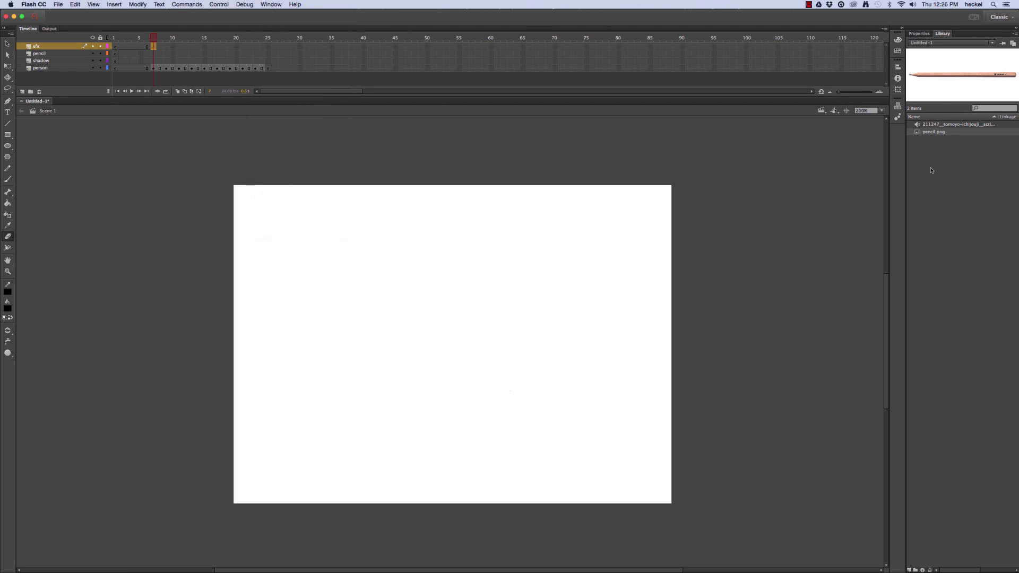
click(954, 125)
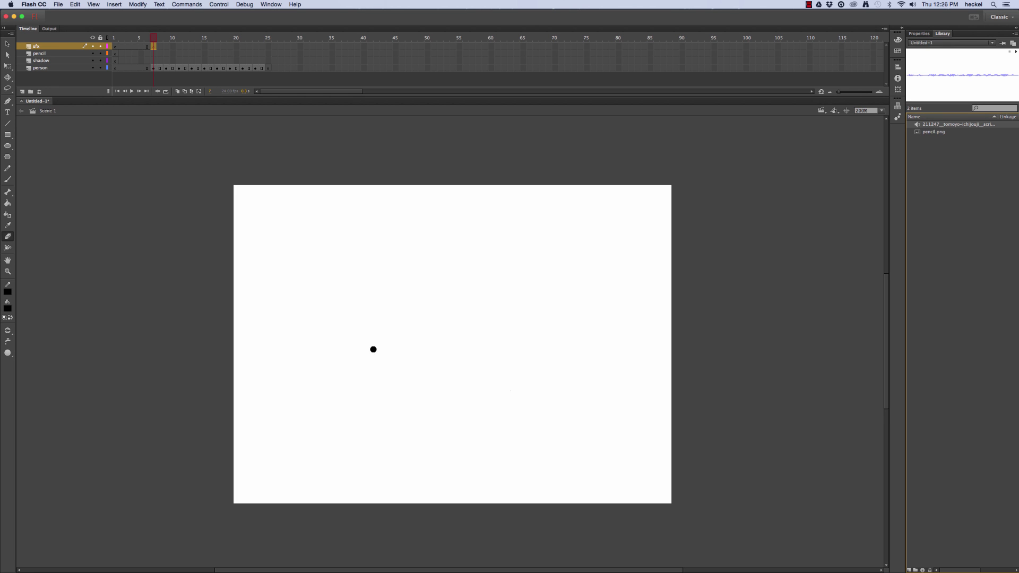
drag(964, 126, 445, 306)
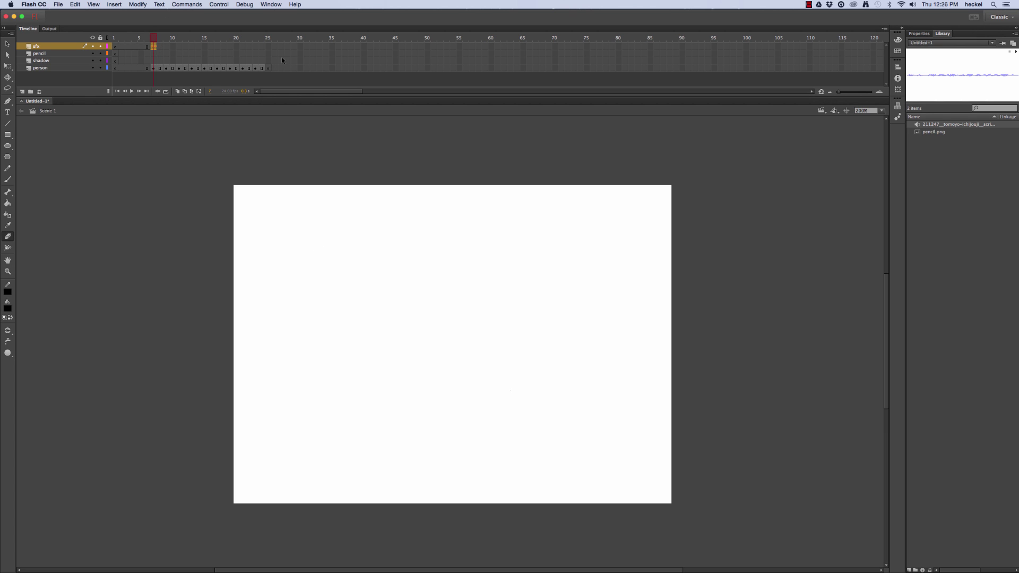
Insert a blank keyframe at frame 23 of the sfx layer to end the sound there.
click(257, 48)
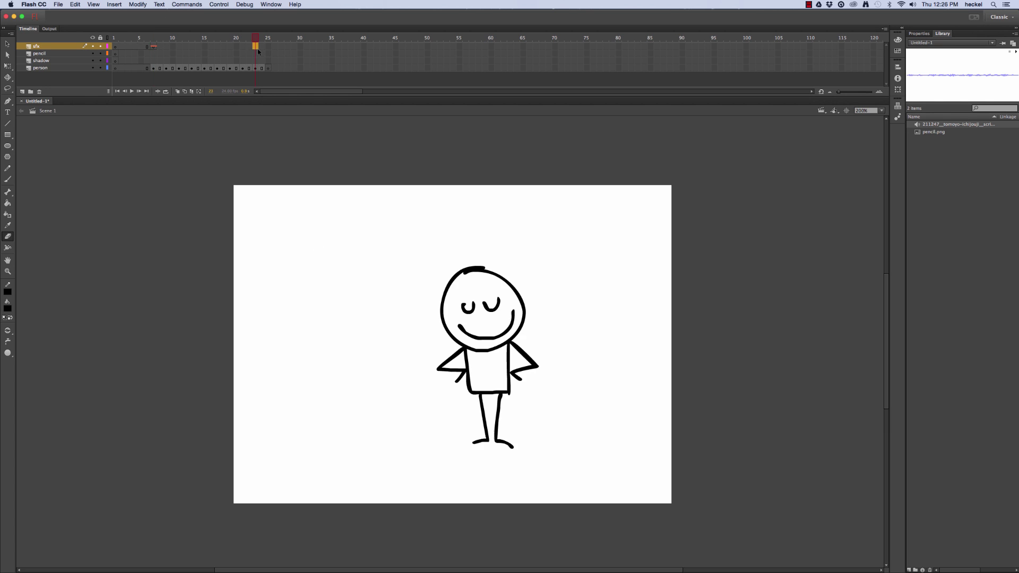
right_click(255, 47)
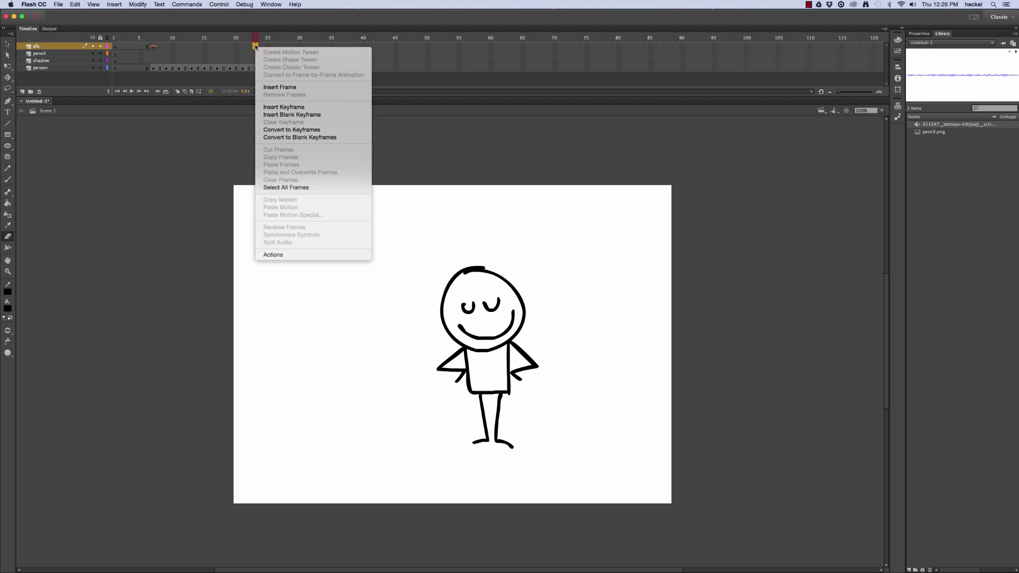
click(288, 115)
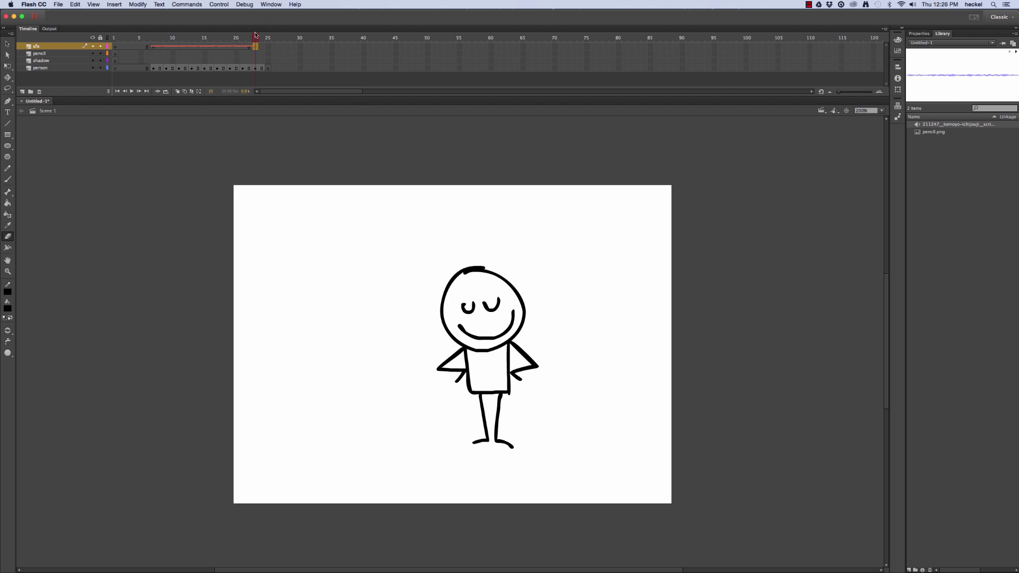
Set the sfx layer sound's sync to Stream and play the animation from frame 1.
mouse_move(255, 35)
mouse_down()
mouse_move(116, 35)
mouse_move(189, 28)
mouse_up()
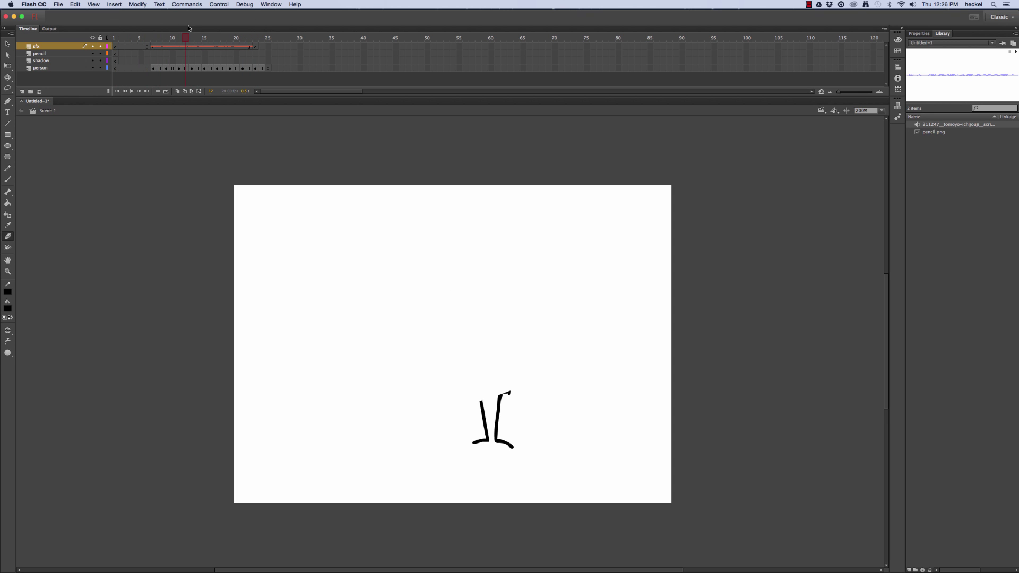
click(190, 47)
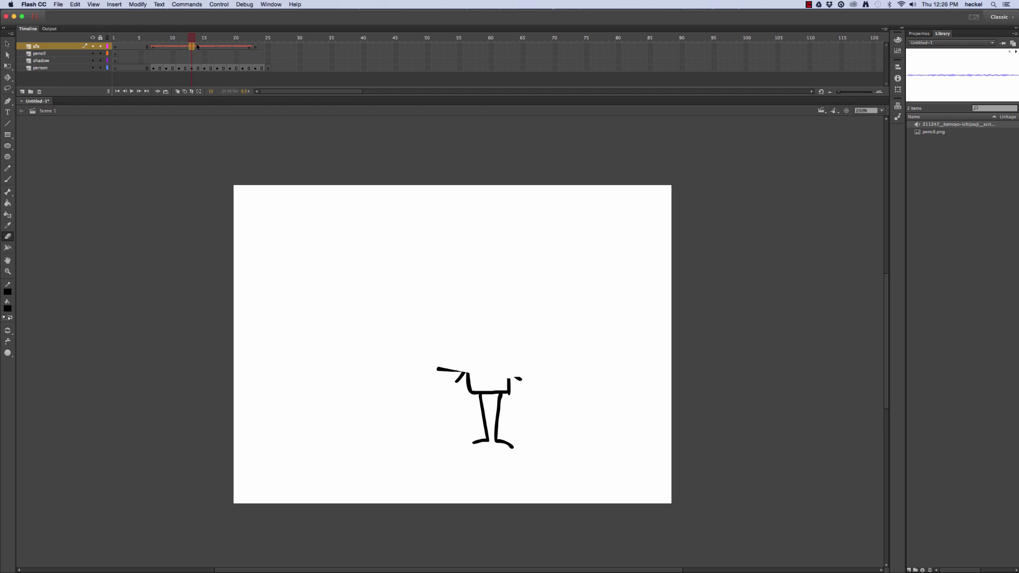
click(918, 33)
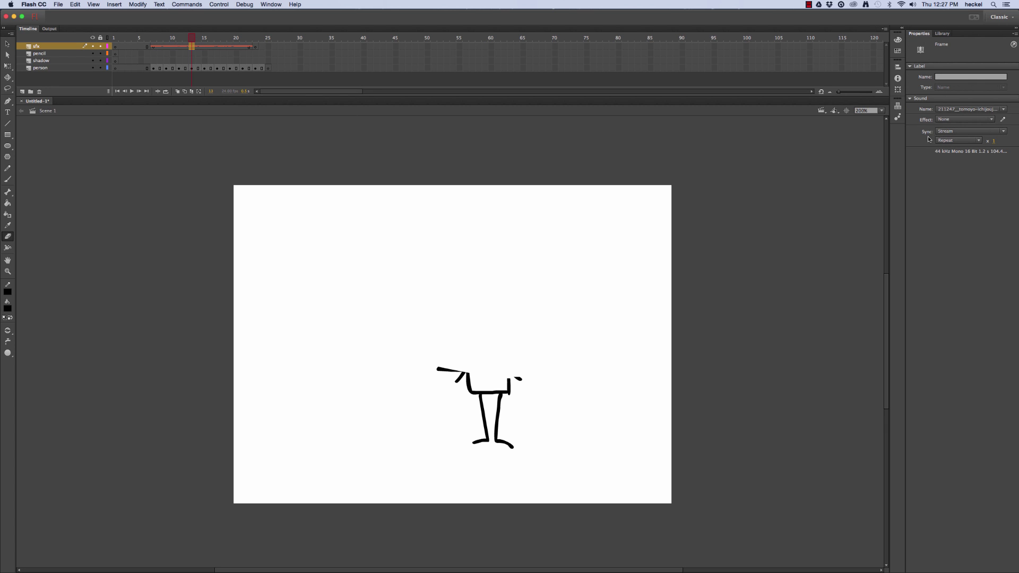
click(966, 132)
click(955, 165)
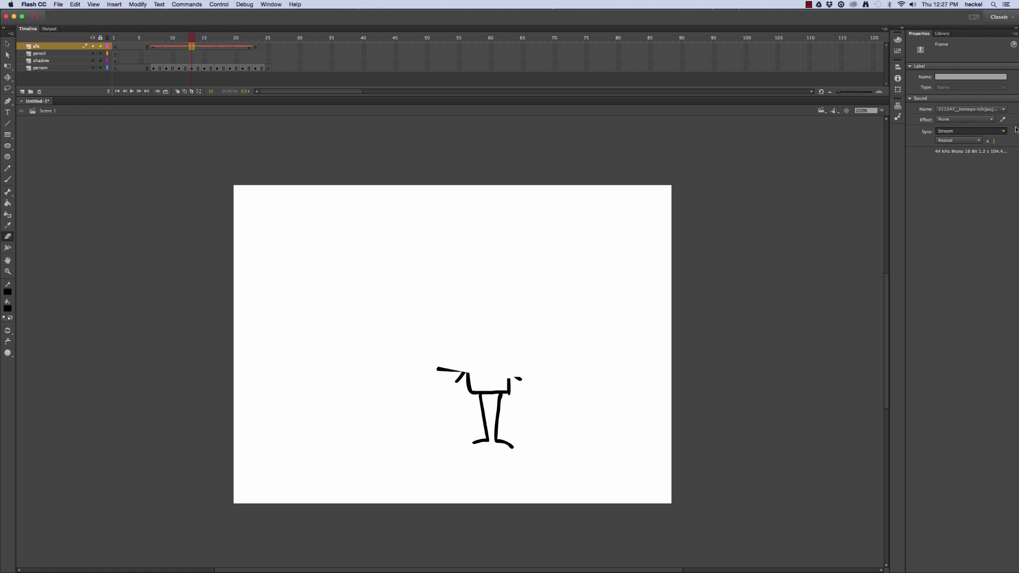
drag(192, 37, 113, 38)
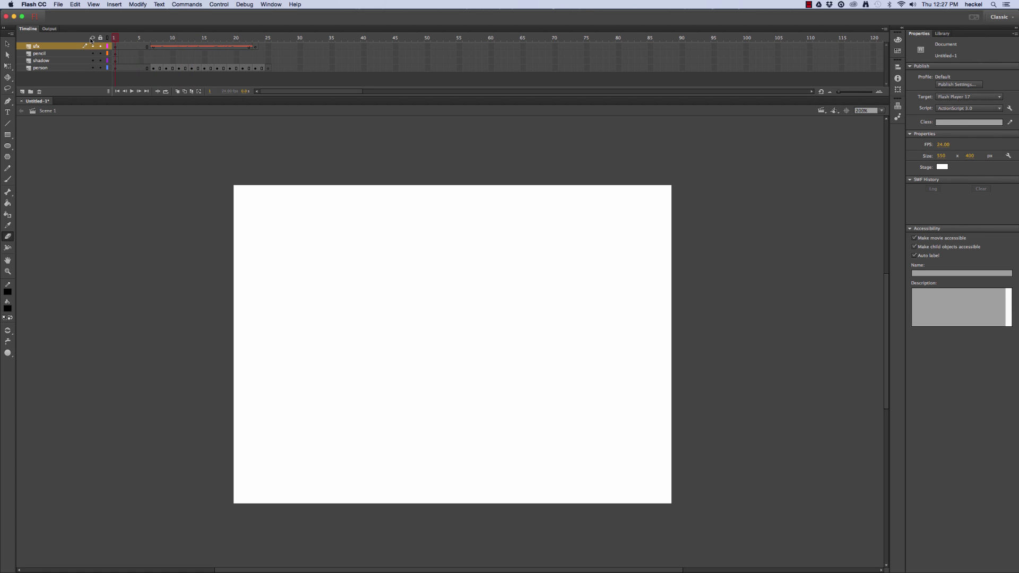
key(Return)
Clear the blank keyframe at frame 25 of the person layer and play the animation from frame 1.
click(256, 68)
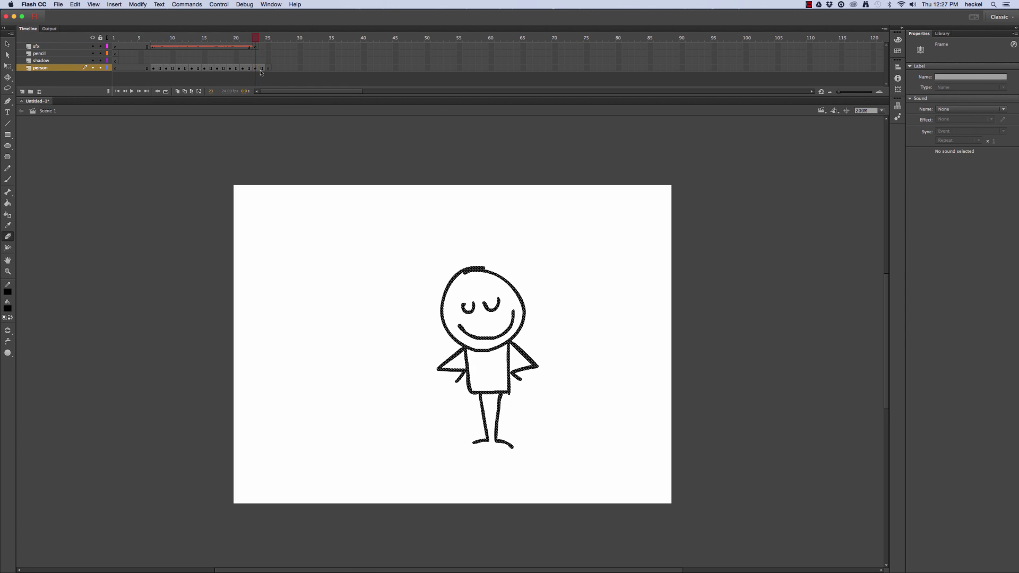
drag(263, 68, 270, 69)
right_click(268, 72)
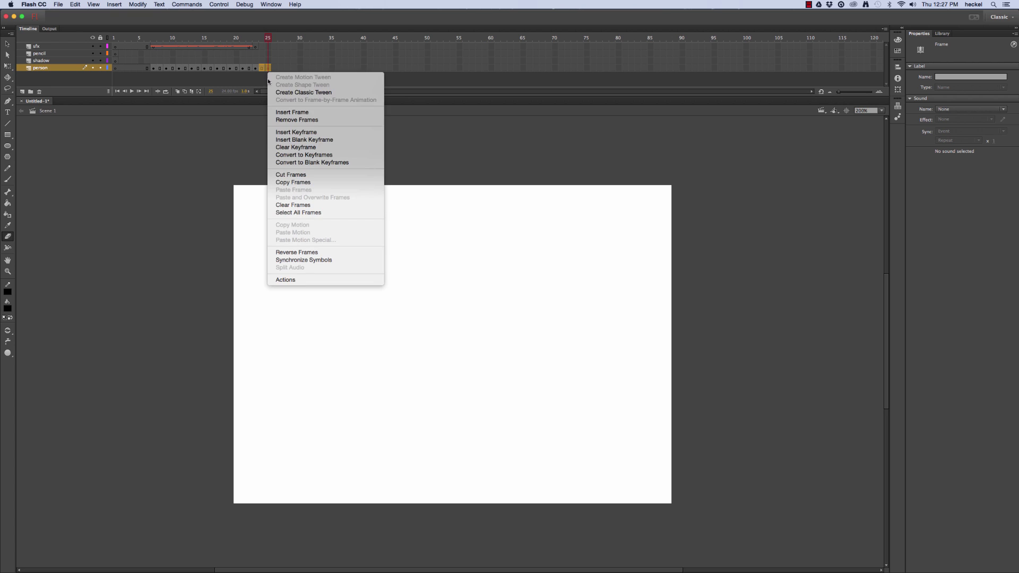
click(297, 150)
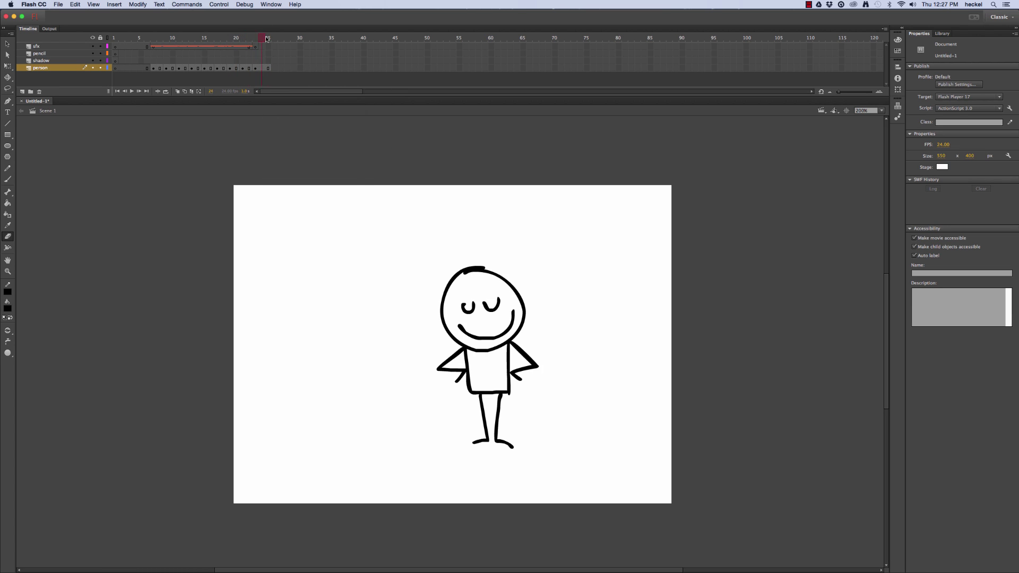
drag(268, 38, 43, 63)
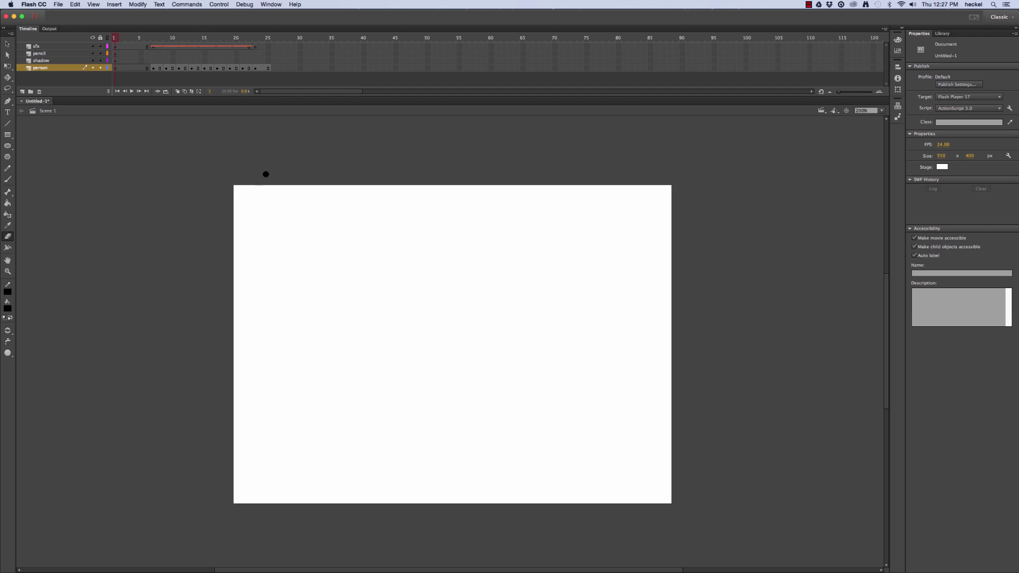
key(Return)
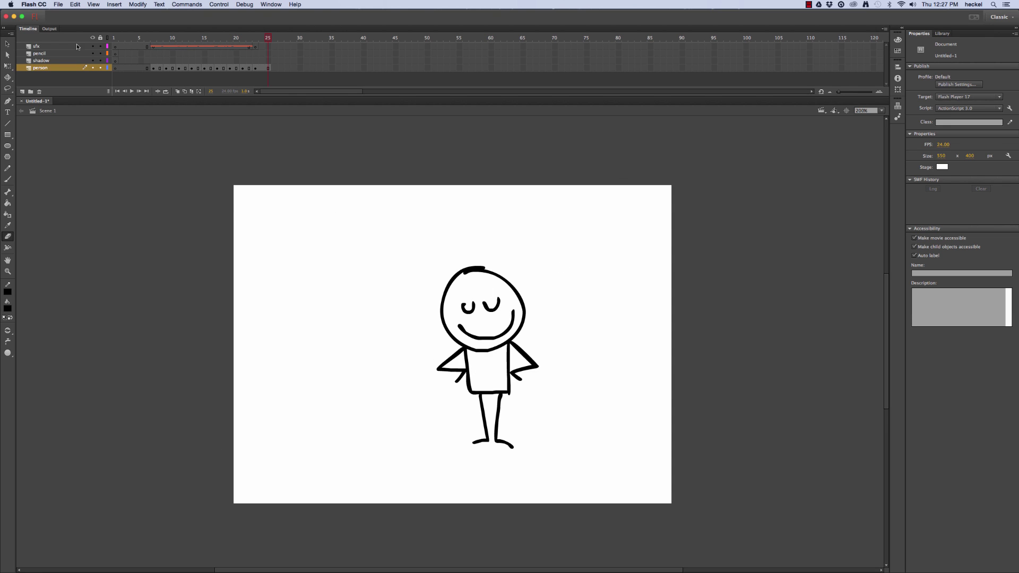
Place pencil.png from the library on the stage at frame 1 of the pencil layer.
click(53, 56)
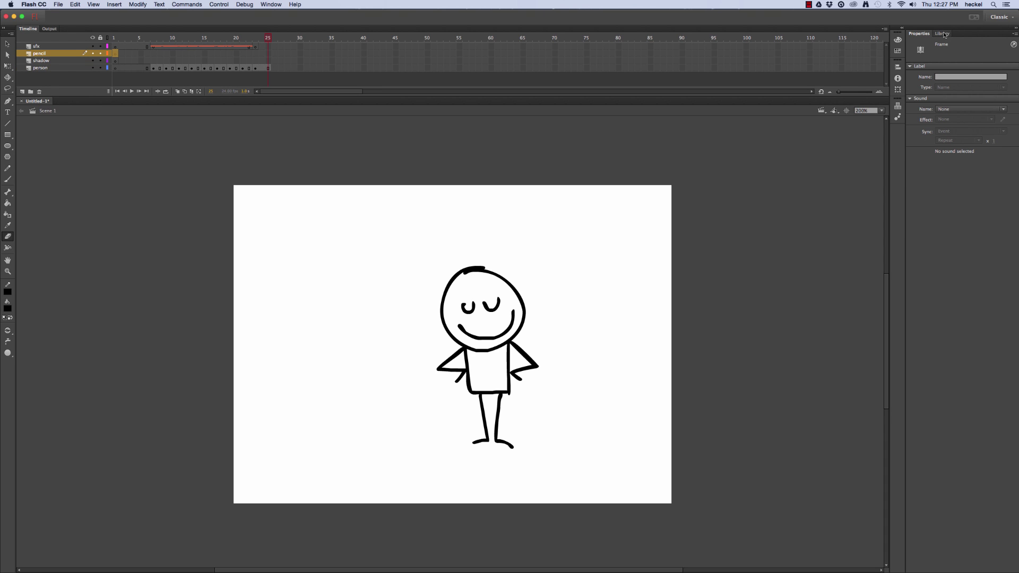
click(943, 34)
click(933, 132)
click(54, 49)
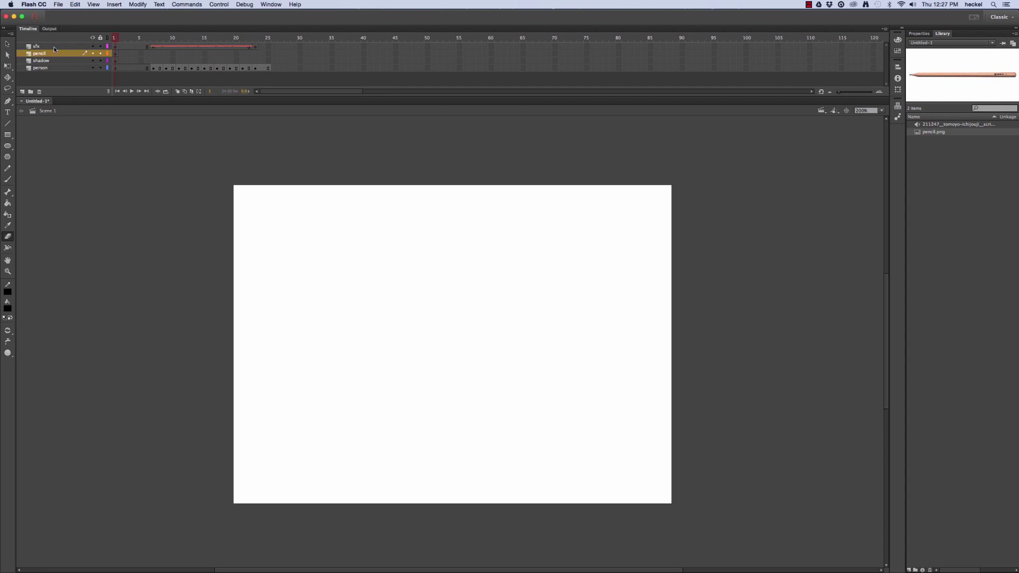
drag(949, 132, 498, 323)
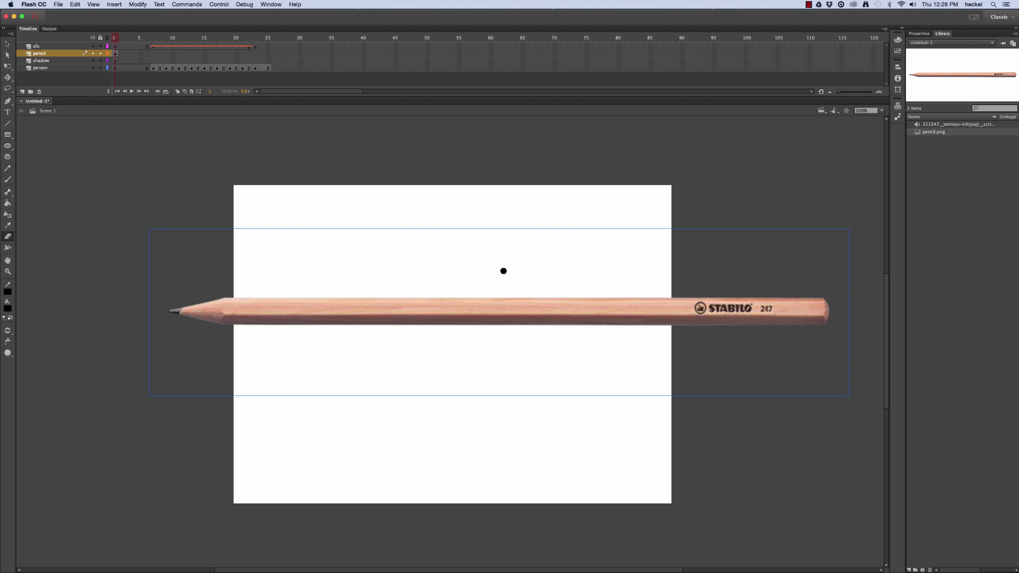
Flip the pencil image horizontally with Free Transform so its tip faces right, and scale it down.
click(8, 66)
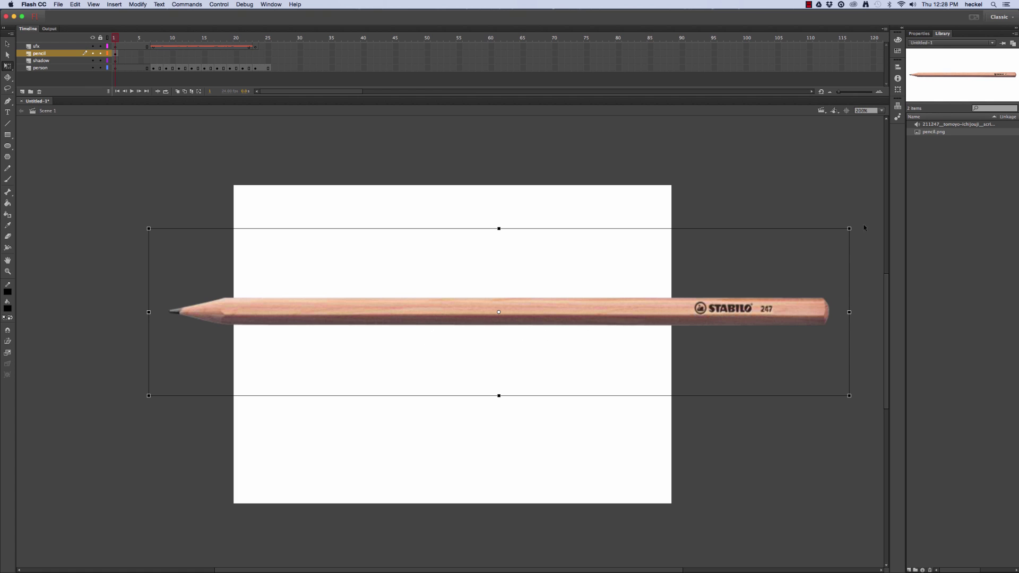
mouse_move(855, 231)
mouse_down()
mouse_move(796, 112)
mouse_move(297, 244)
mouse_move(406, 344)
mouse_up()
key(super+z)
mouse_move(849, 314)
mouse_down()
mouse_move(289, 300)
mouse_move(102, 313)
mouse_up()
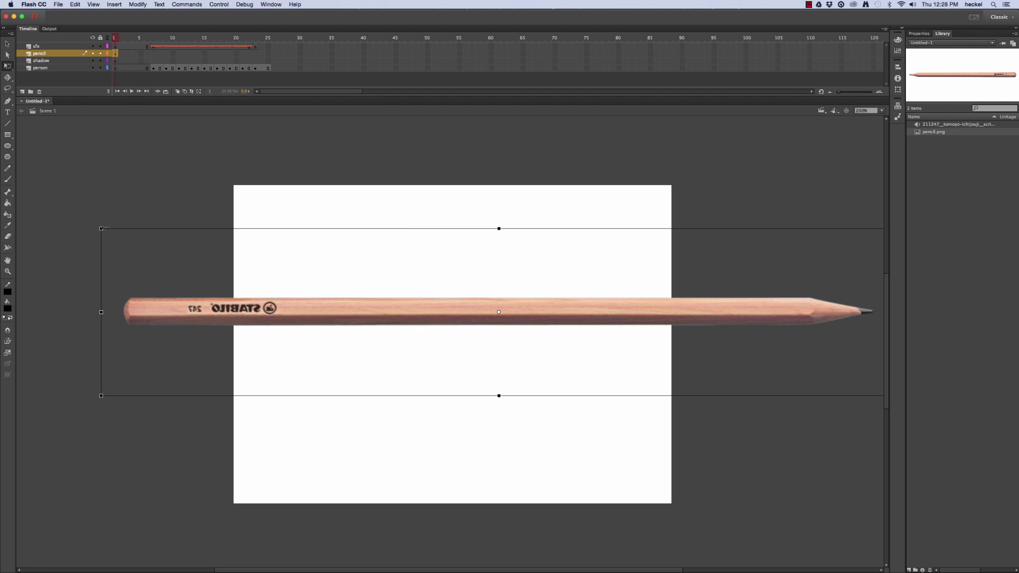
mouse_move(101, 229)
mouse_down()
mouse_move(132, 236)
mouse_move(154, 301)
mouse_move(163, 285)
mouse_move(219, 286)
mouse_up()
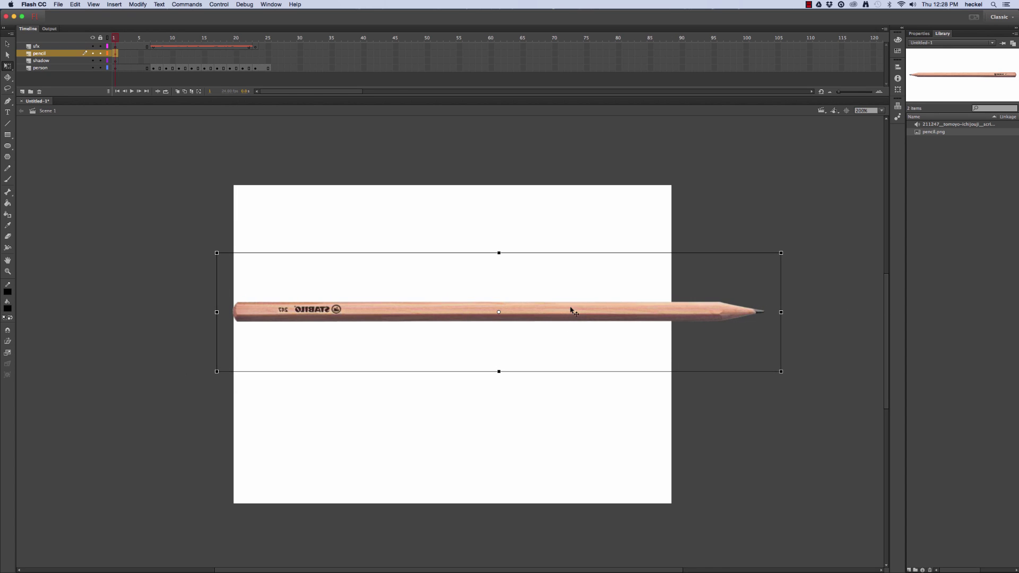
Scale the pencil down further and position it angled downward just off the stage's left edge.
mouse_move(573, 307)
mouse_down()
mouse_move(244, 260)
mouse_move(307, 292)
mouse_up()
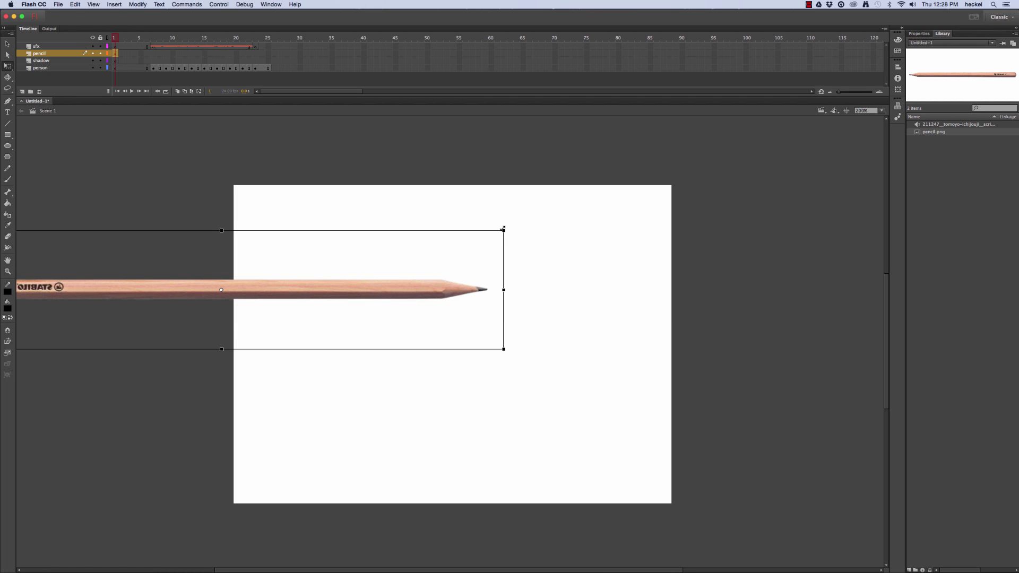
drag(504, 230, 470, 237)
click(487, 237)
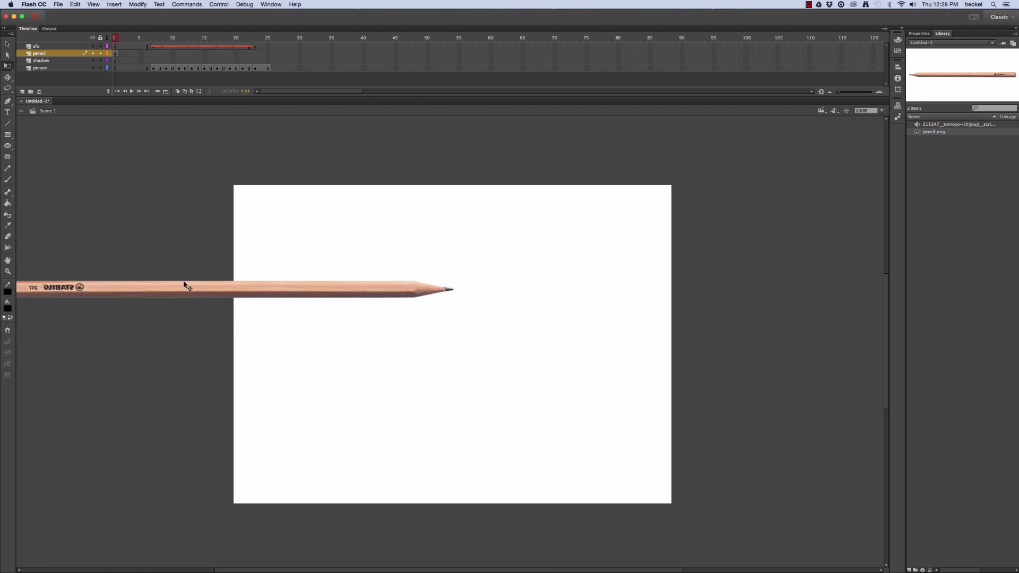
mouse_move(188, 287)
mouse_down()
mouse_move(370, 265)
mouse_move(457, 236)
mouse_move(421, 254)
mouse_up()
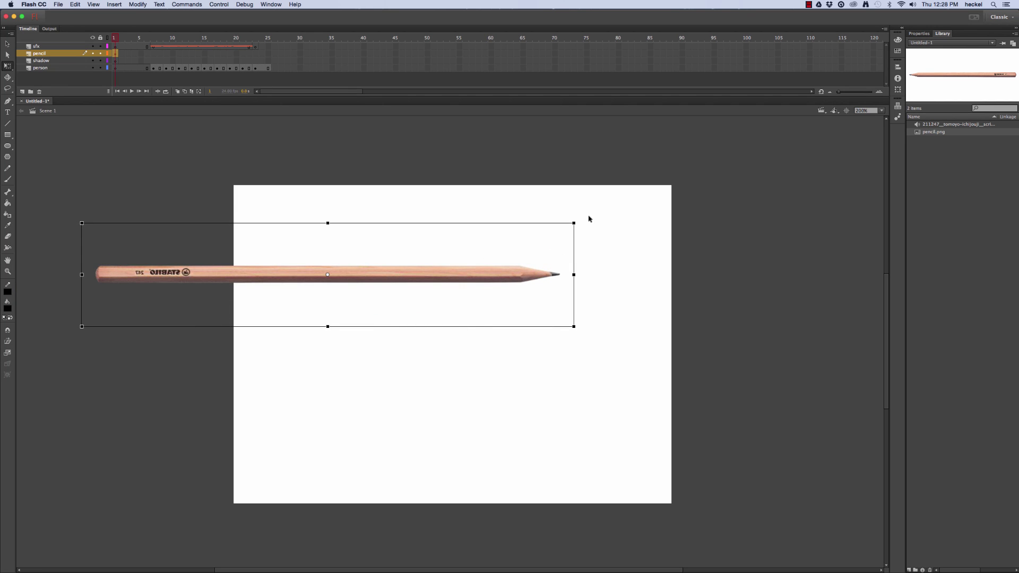
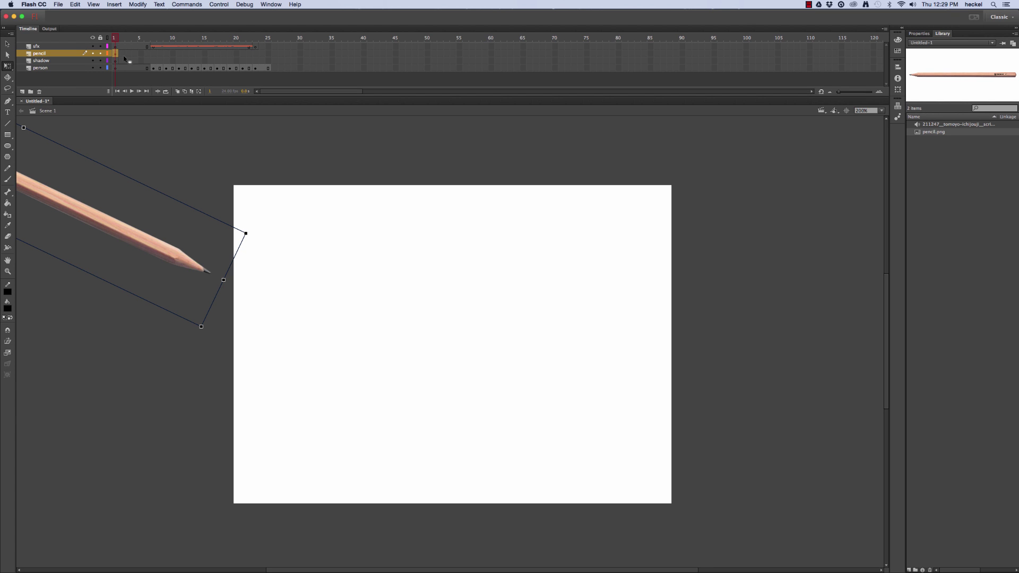
Insert a keyframe at frame 6 of the pencil layer and move the pencil onto the stage, tip slightly below and right of centre.
click(147, 54)
right_click(146, 56)
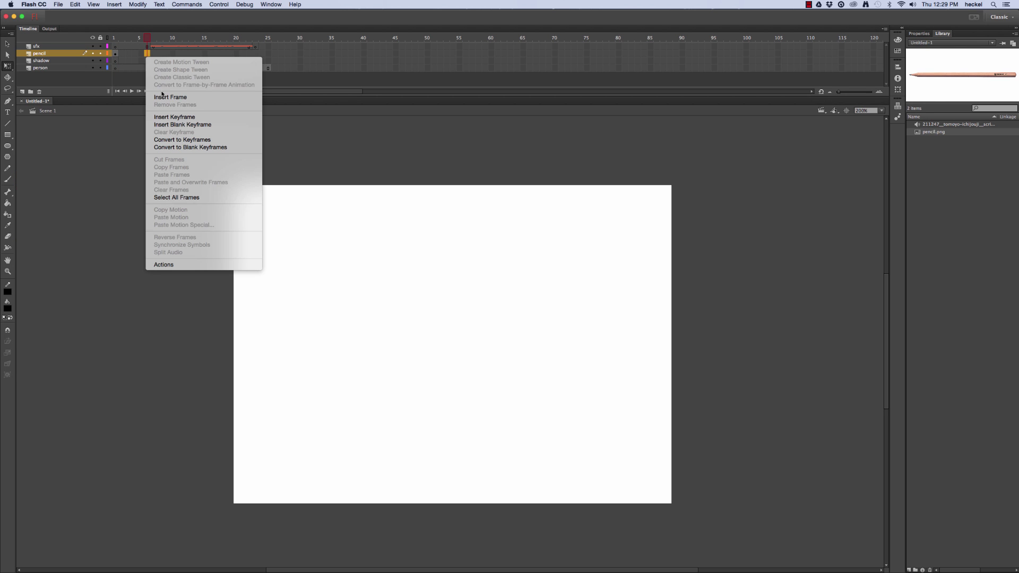
click(180, 115)
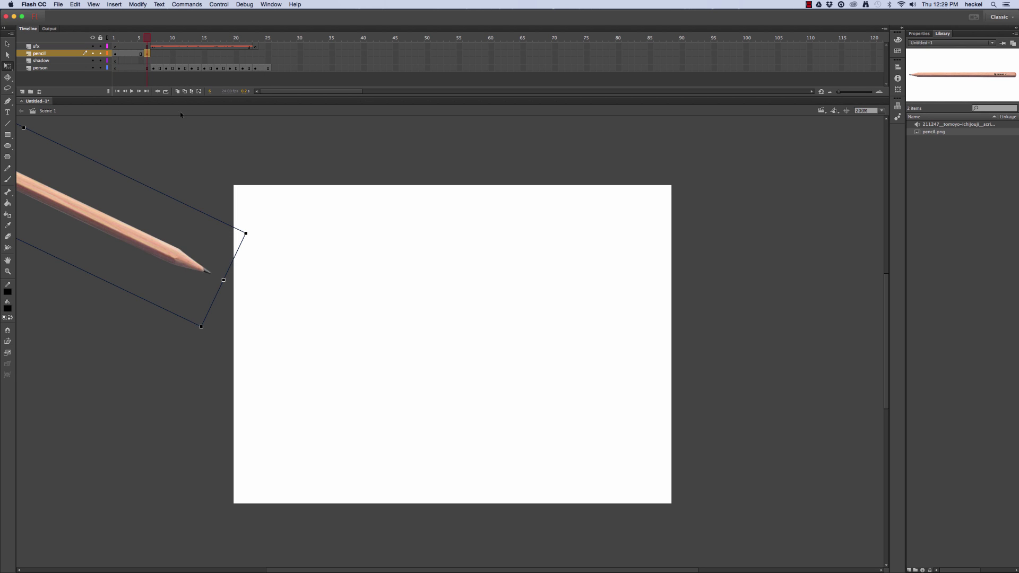
mouse_move(135, 240)
mouse_down()
mouse_move(433, 378)
mouse_move(406, 367)
mouse_up()
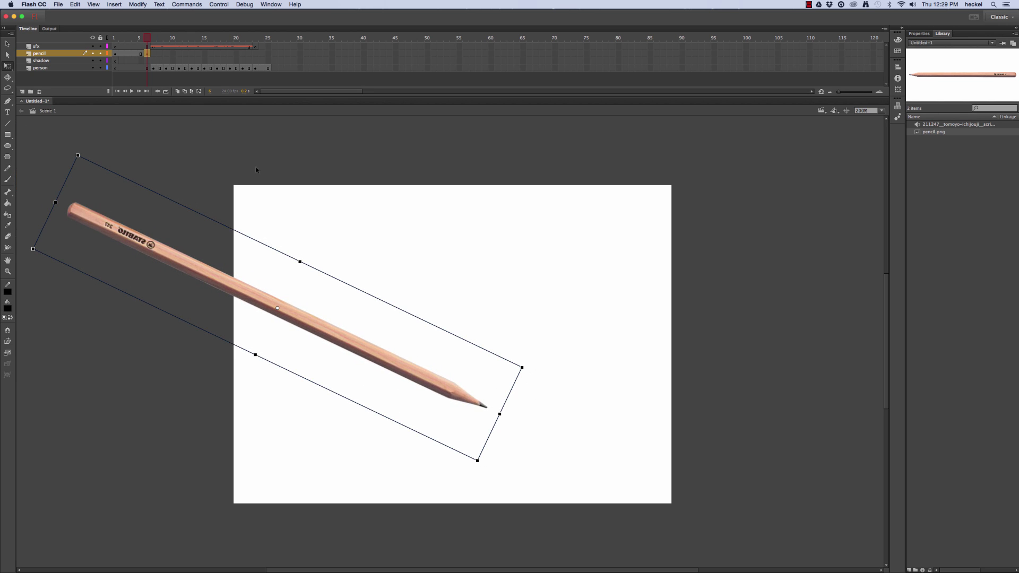
Turn on onion skinning, go to frame 9 and extend the onion-skin range back to frame 5.
click(178, 92)
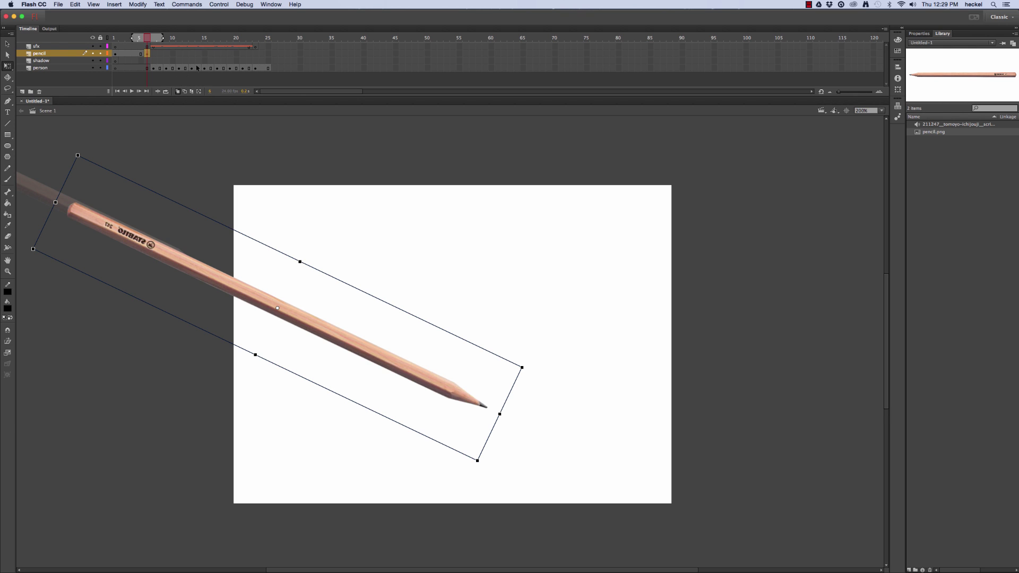
key(period)
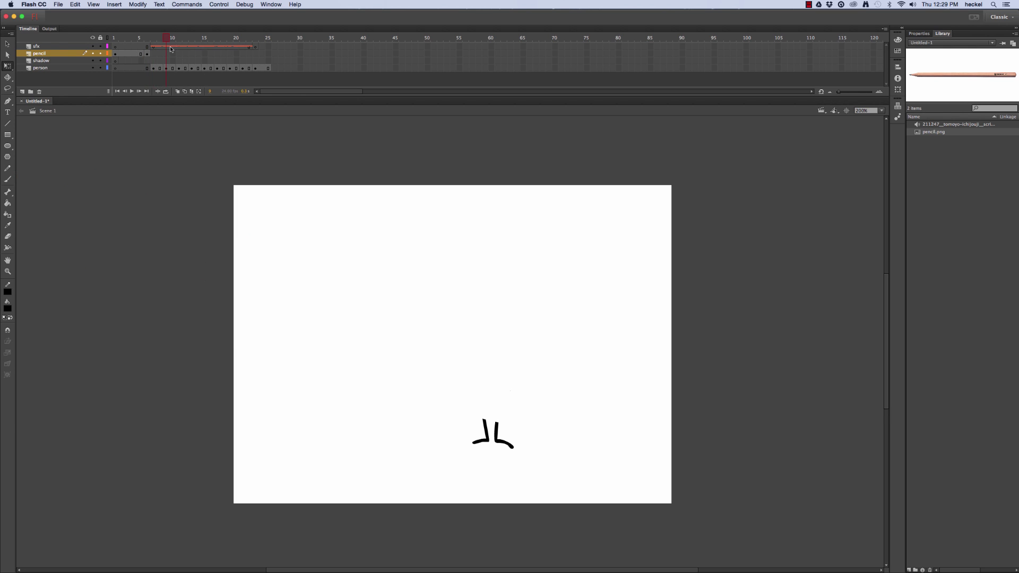
key(period)
key(period)
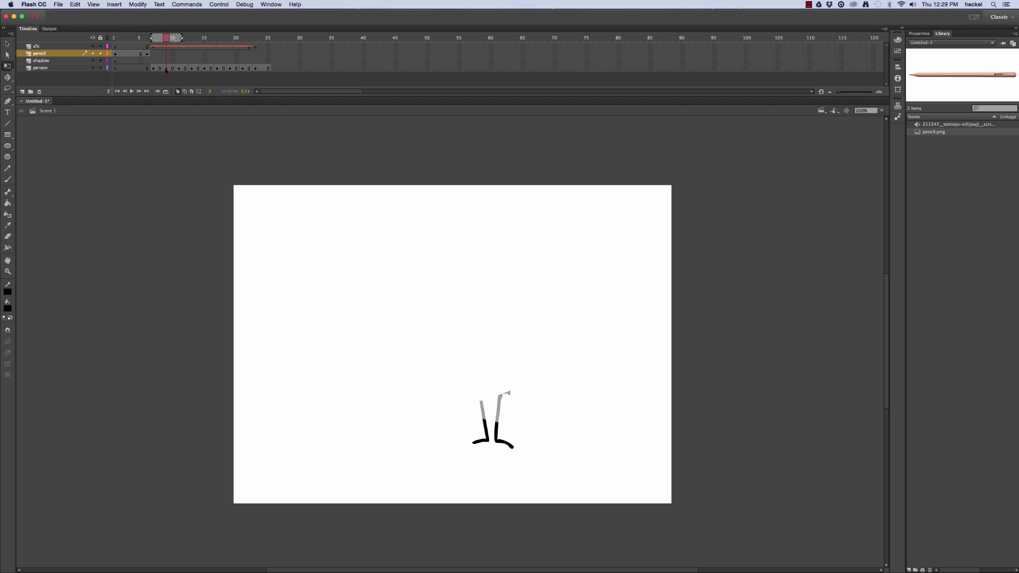
drag(148, 40, 138, 39)
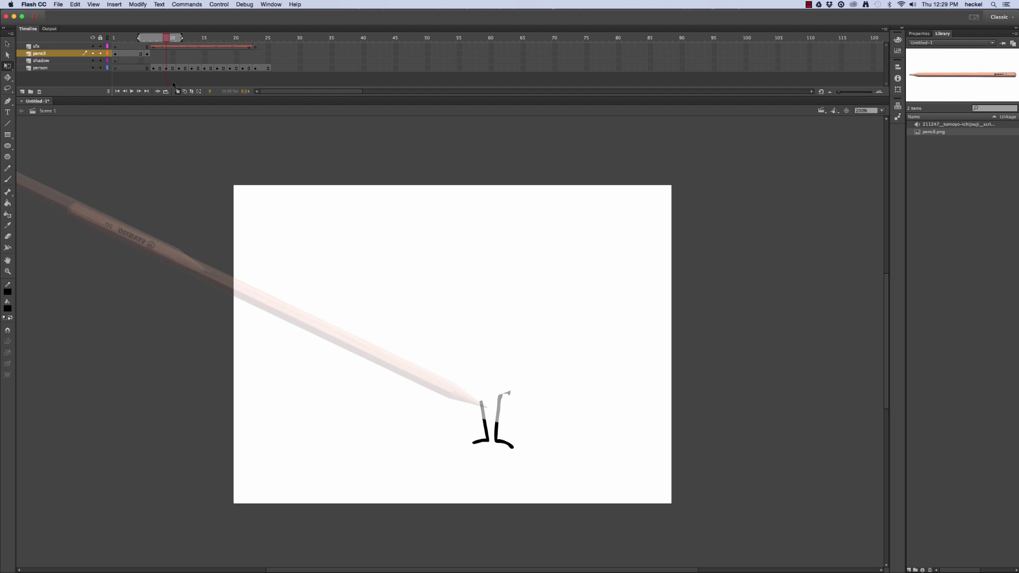
At frame 6, move the pencil down so its tip touches the outer end of the figure's left foot.
click(149, 41)
mouse_move(164, 39)
mouse_down()
mouse_move(140, 39)
mouse_move(146, 47)
mouse_up()
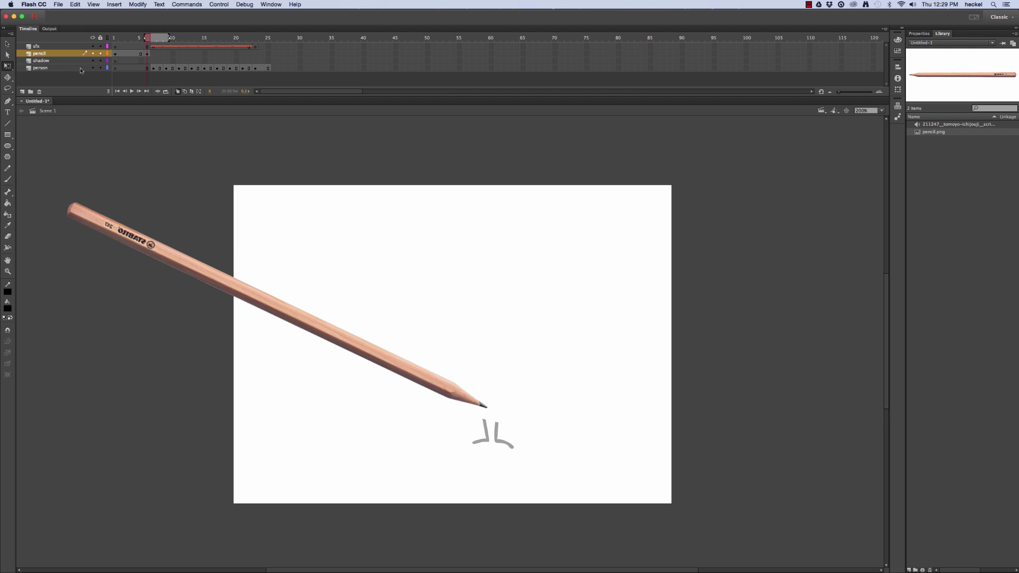
mouse_move(269, 303)
mouse_down()
mouse_move(273, 338)
mouse_move(251, 337)
mouse_up()
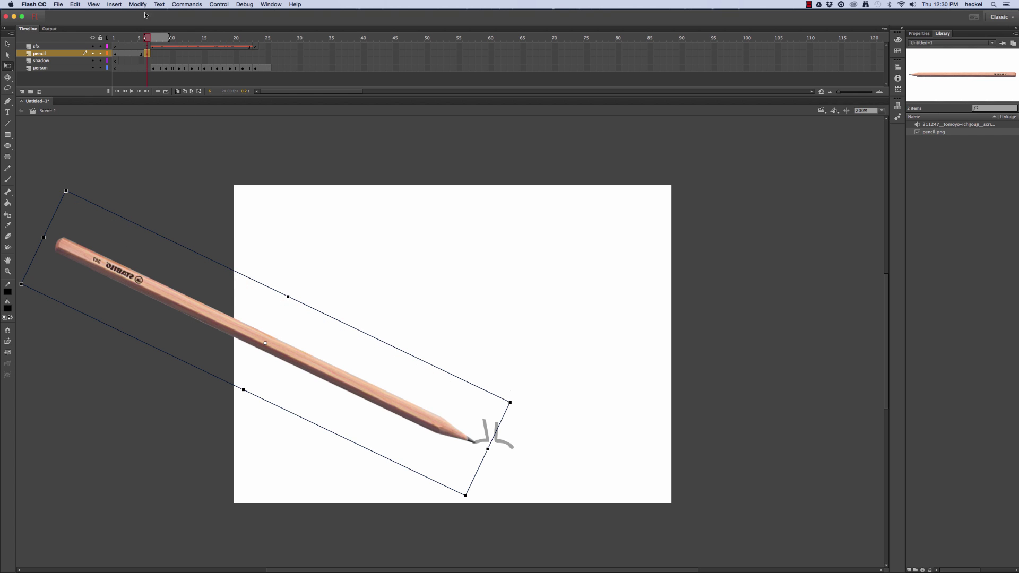
Create a classic tween on the pencil layer between frames 1 and 6, and preview it with onion skinning off.
click(127, 54)
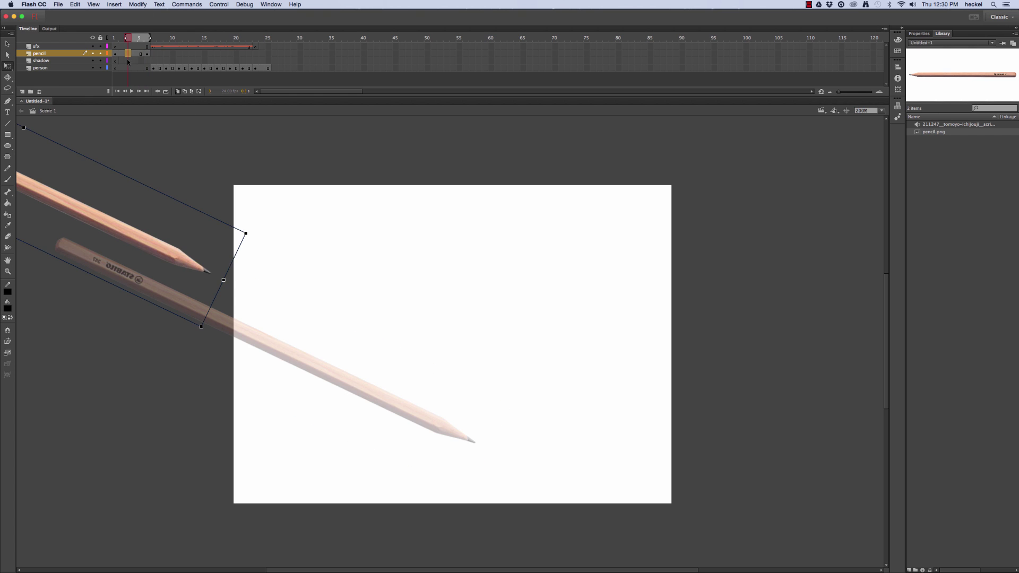
right_click(128, 55)
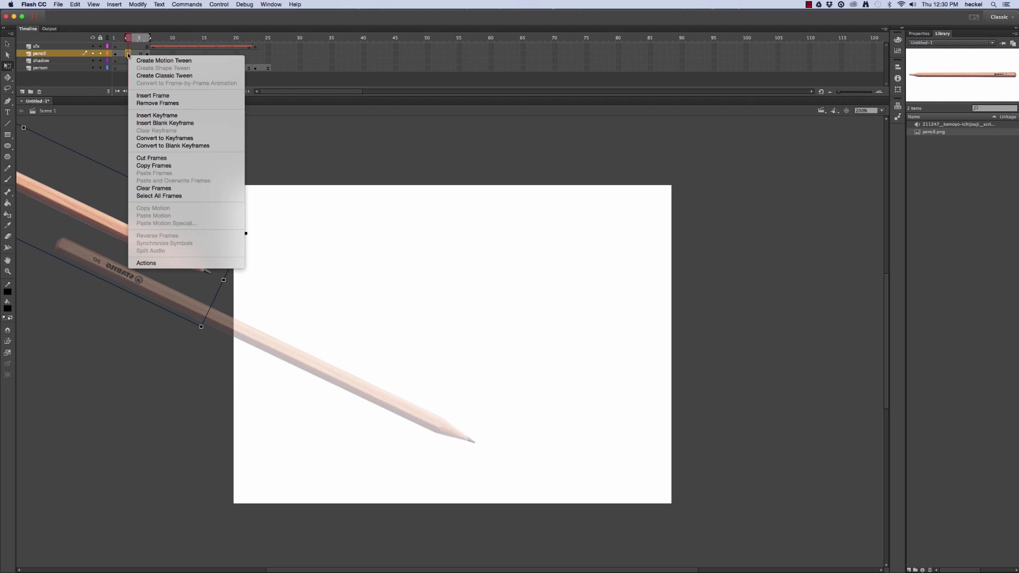
click(157, 76)
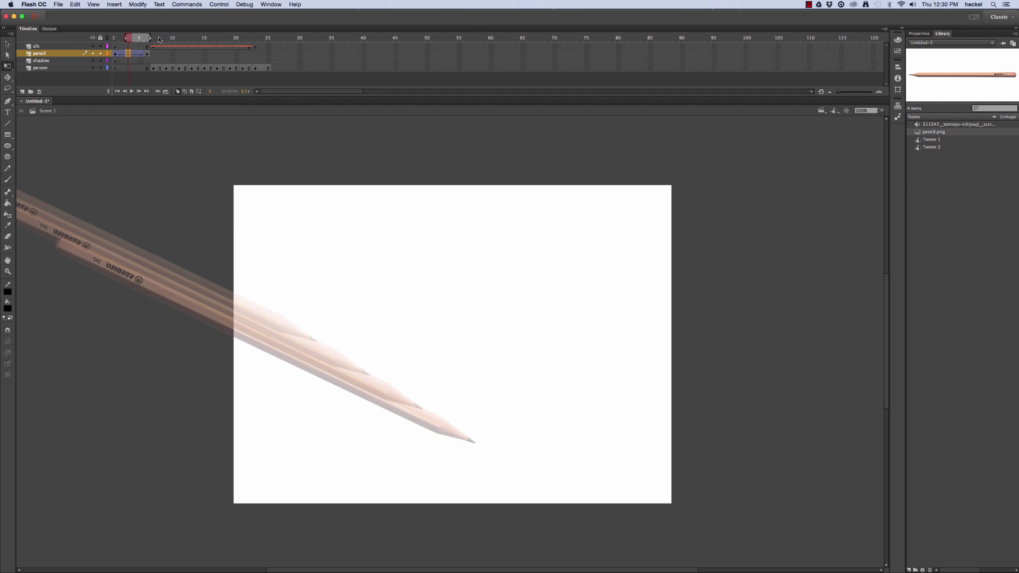
click(178, 92)
click(114, 38)
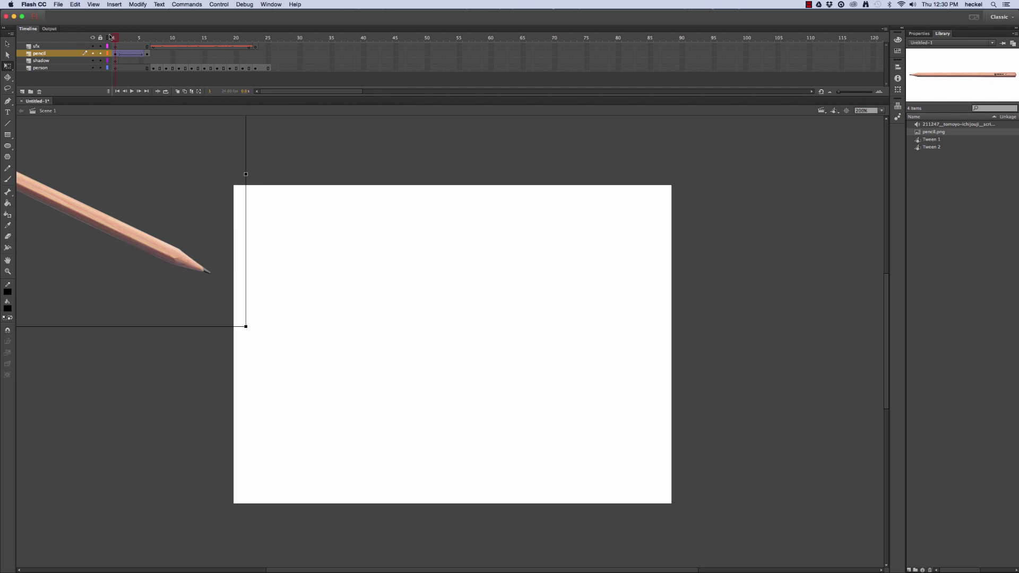
click(149, 39)
mouse_move(154, 42)
mouse_down()
mouse_move(109, 49)
mouse_move(153, 43)
mouse_move(114, 45)
mouse_move(143, 43)
mouse_move(128, 44)
mouse_up()
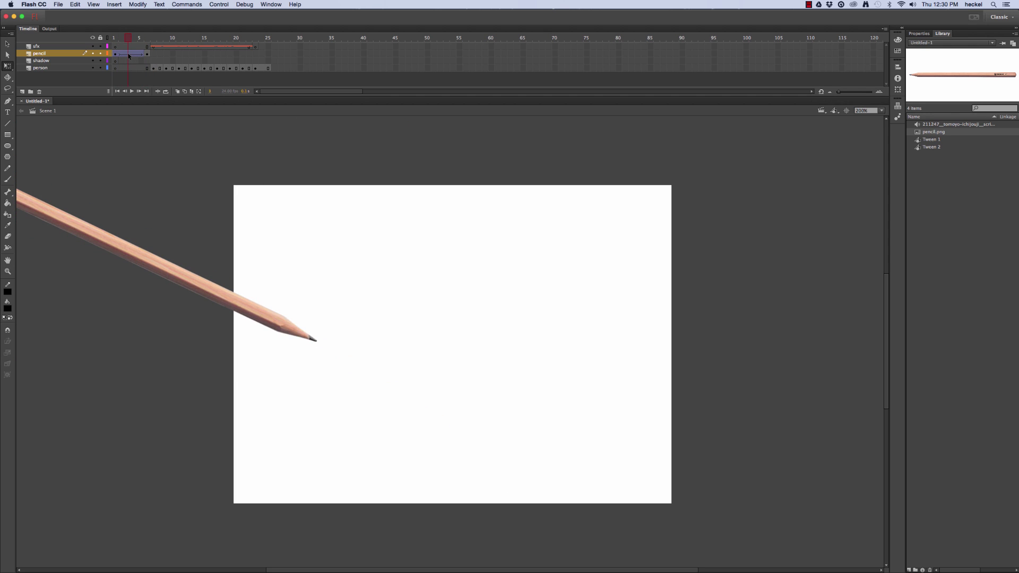
Give the pencil tween a custom ease, flattening the curve as it reaches 100% at frame 6 and adjusting the curve's start.
click(129, 55)
click(919, 33)
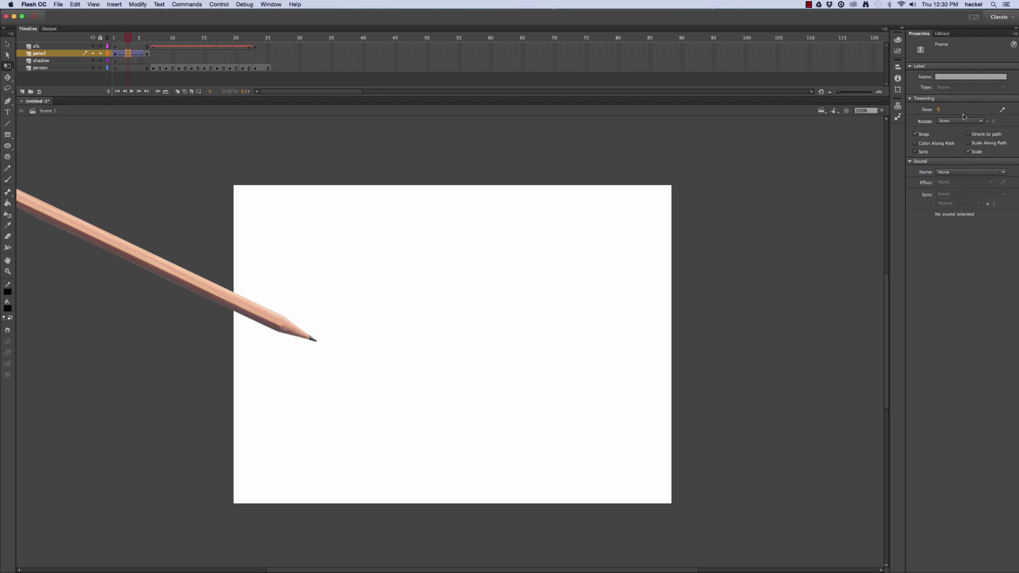
click(1002, 109)
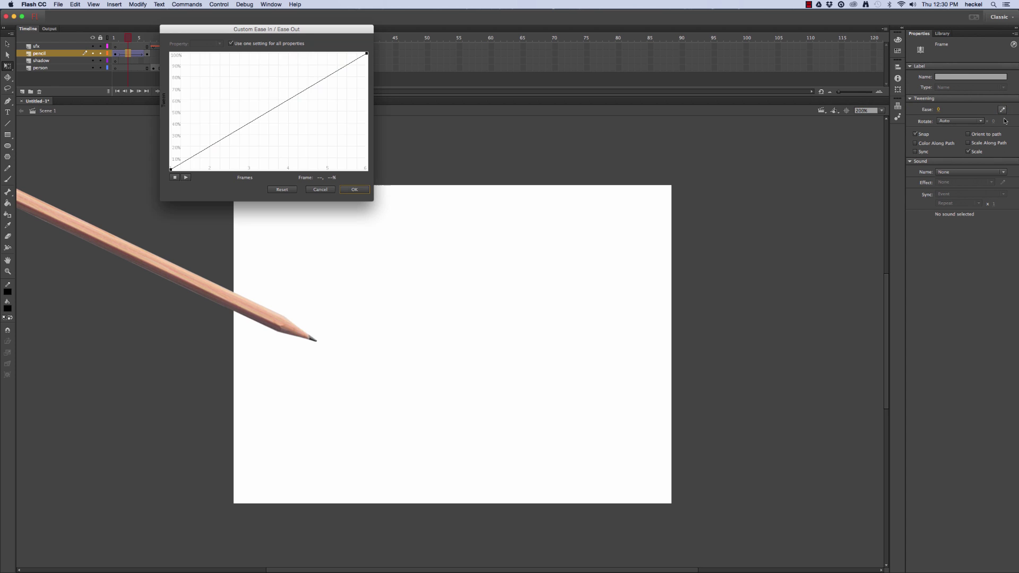
click(367, 53)
drag(302, 92, 274, 37)
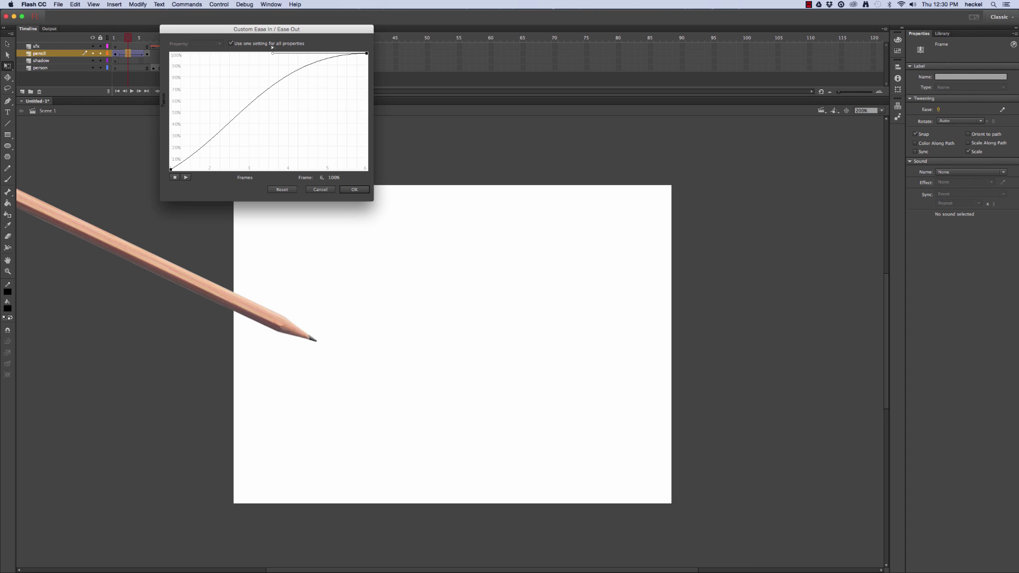
click(171, 169)
drag(237, 137, 200, 146)
click(353, 189)
Insert a keyframe at frame 7 of the pencil layer.
mouse_move(132, 38)
mouse_down()
mouse_move(150, 41)
mouse_move(122, 41)
mouse_move(151, 41)
mouse_move(116, 41)
mouse_move(147, 44)
mouse_up()
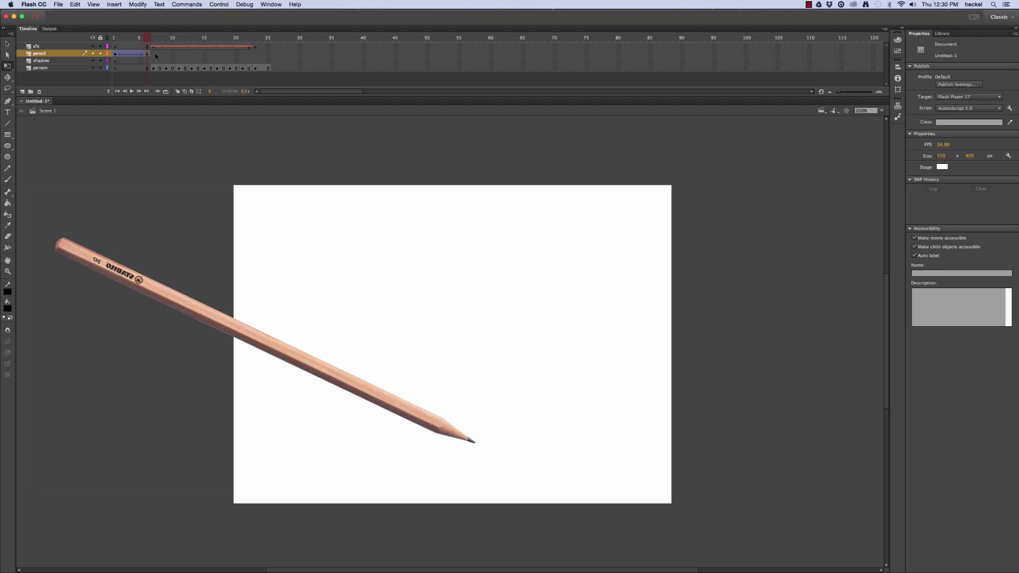
click(153, 53)
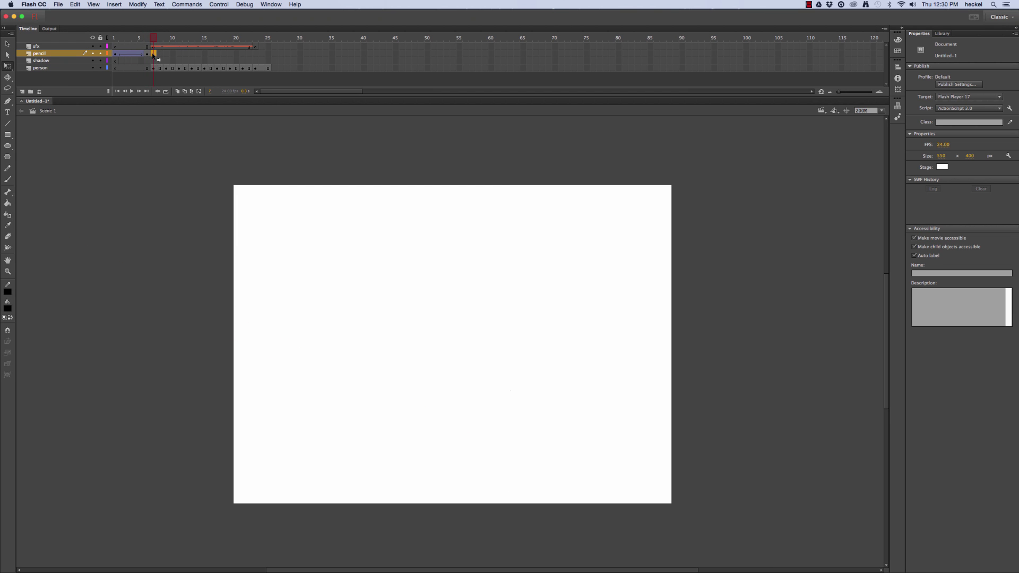
right_click(155, 55)
click(183, 114)
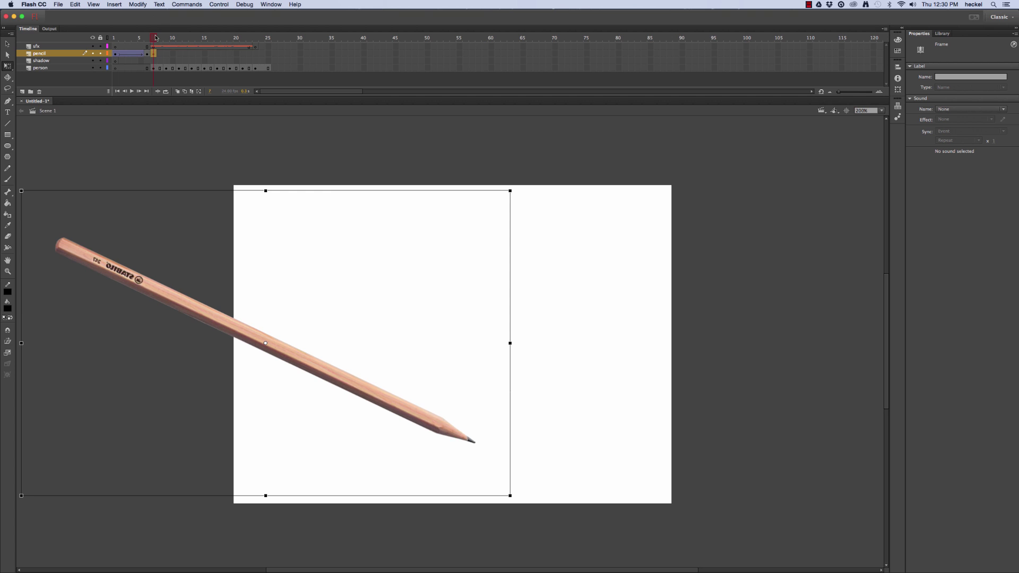
Insert a pencil keyframe at frame 9 and move the tip to the top of the right leg line.
drag(156, 38, 167, 38)
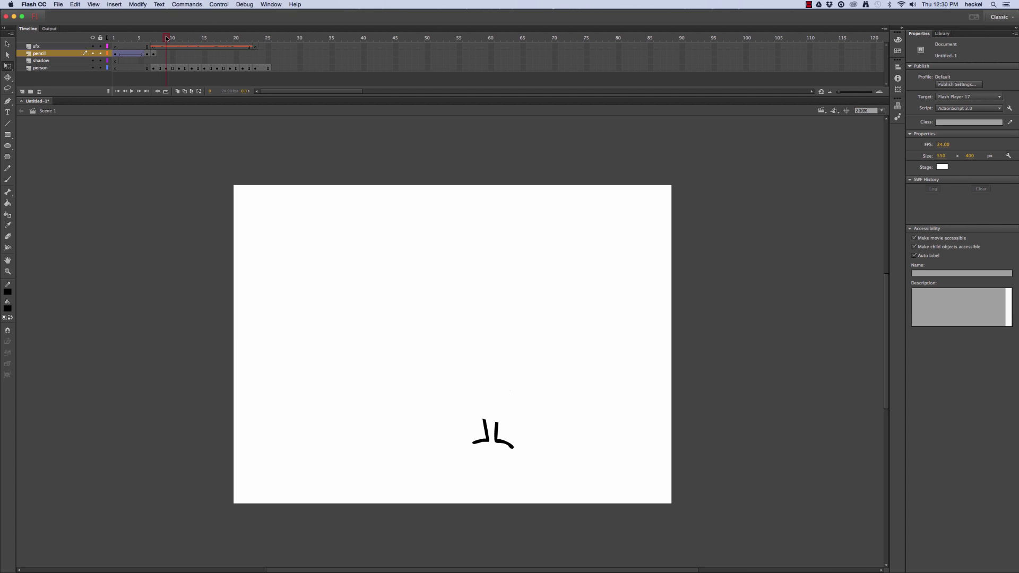
right_click(166, 56)
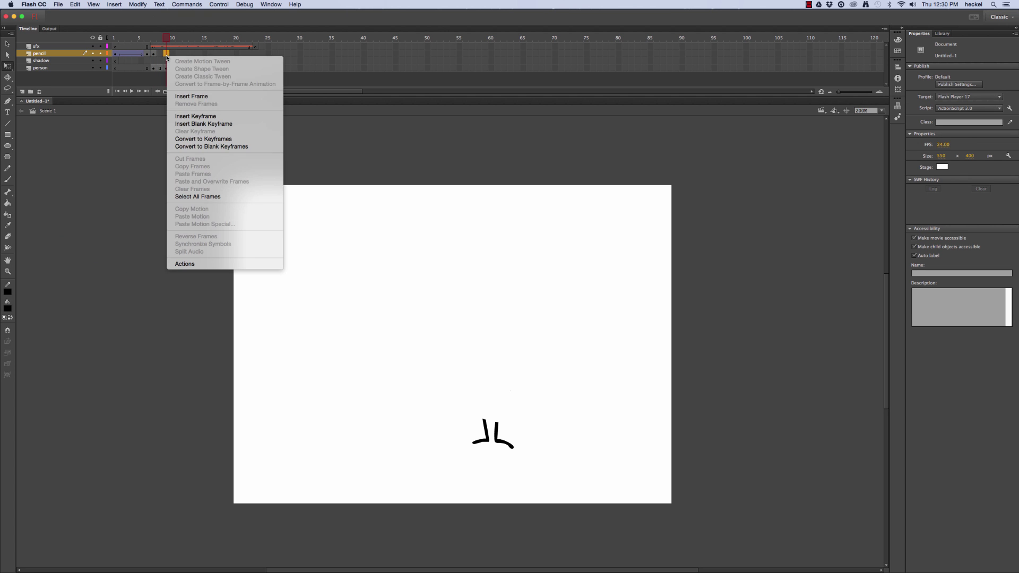
click(197, 116)
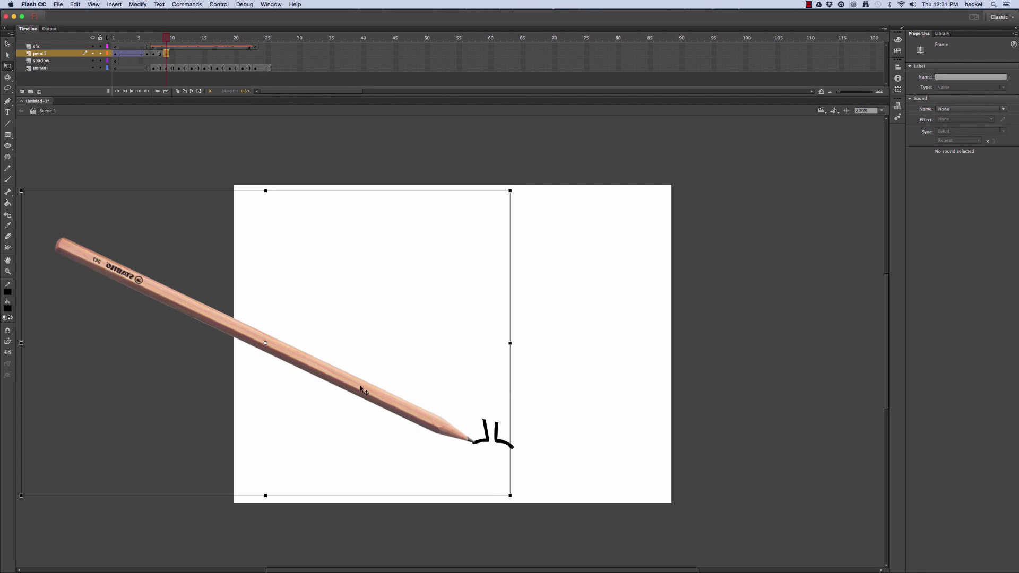
mouse_move(375, 391)
mouse_down()
mouse_move(400, 367)
mouse_move(394, 375)
mouse_up()
key(super+shift+a)
Insert a pencil keyframe at frame 11 and move the tip to the end of the short stroke above the right leg.
click(179, 53)
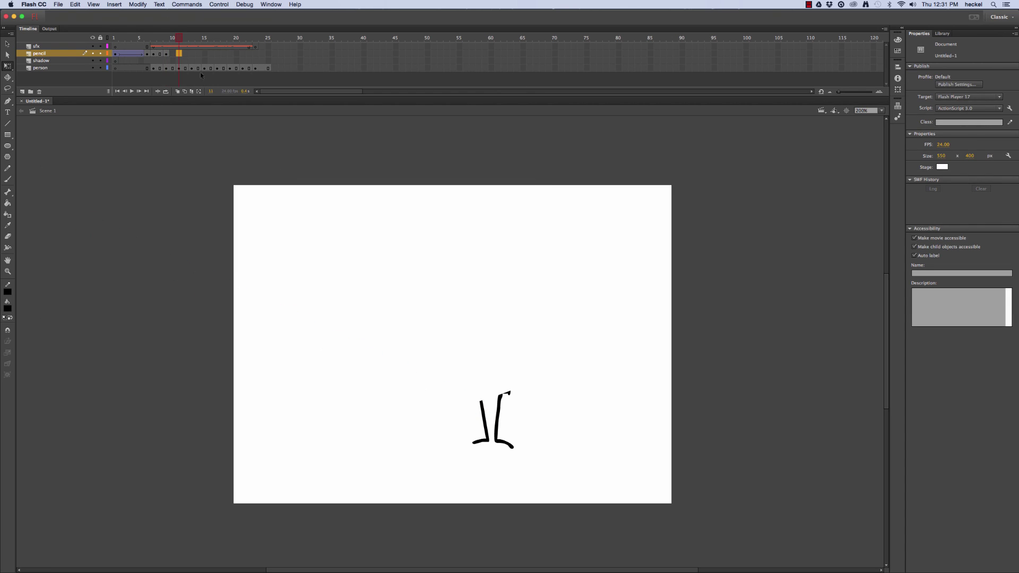
key(F6)
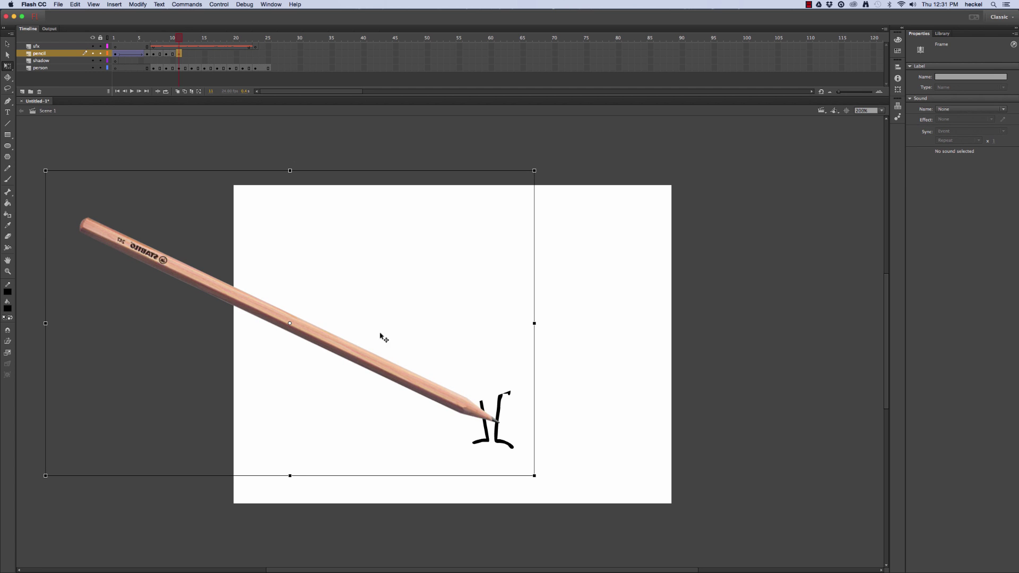
mouse_move(387, 364)
mouse_down()
mouse_move(381, 343)
mouse_move(402, 338)
mouse_up()
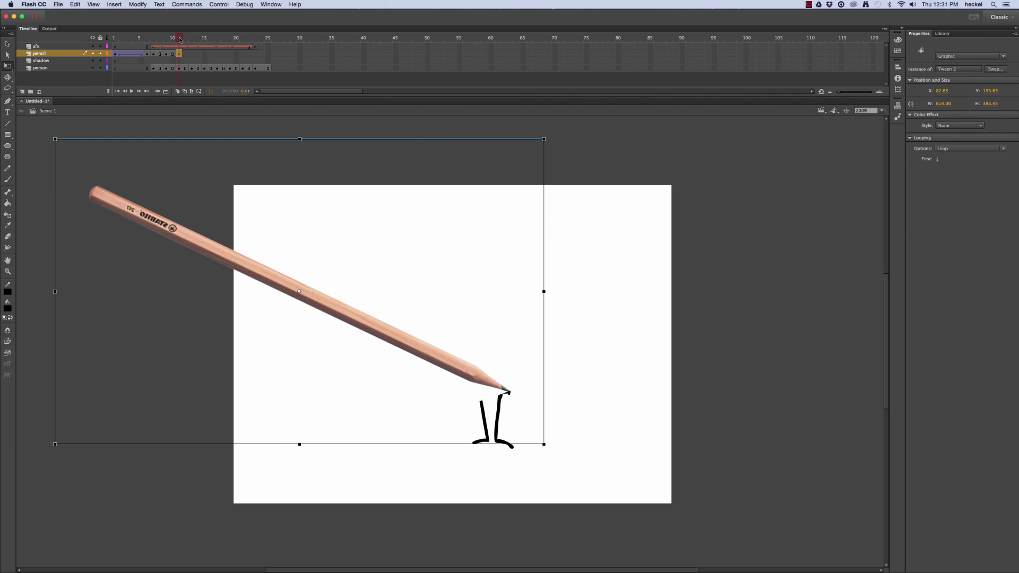
At frame 7, move the pencil tip to the outer end of the right foot using onion skinning as a guide, then turn it off.
mouse_move(180, 39)
mouse_down()
mouse_move(148, 40)
mouse_move(181, 40)
mouse_move(161, 44)
mouse_up()
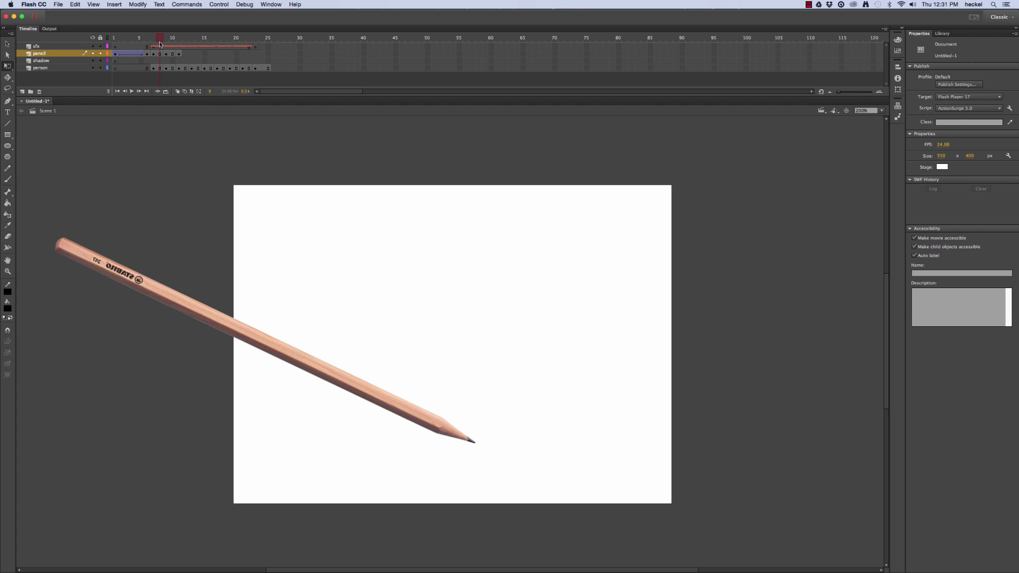
click(154, 54)
click(178, 91)
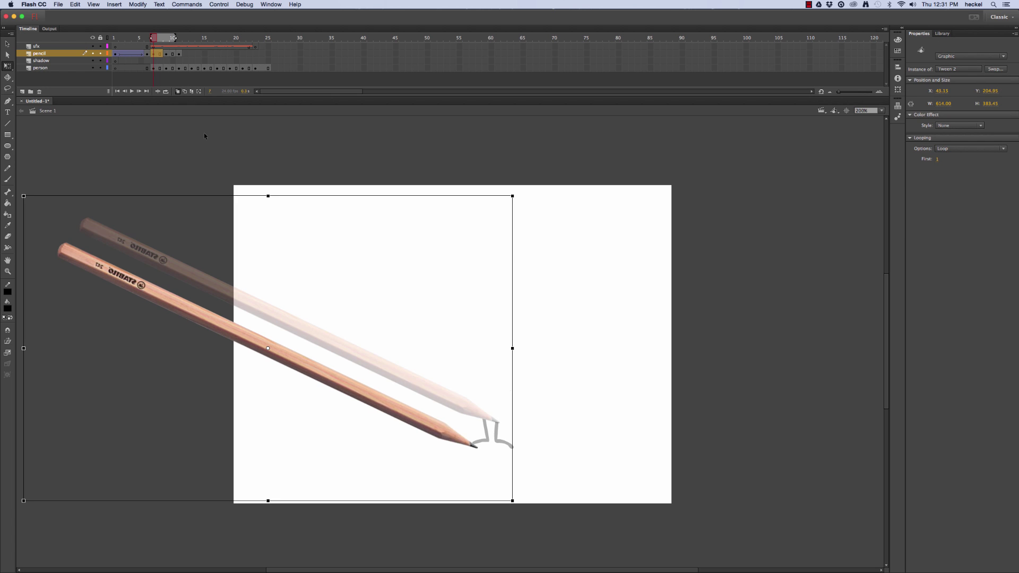
mouse_move(303, 357)
mouse_down()
mouse_move(340, 360)
mouse_move(329, 360)
mouse_up()
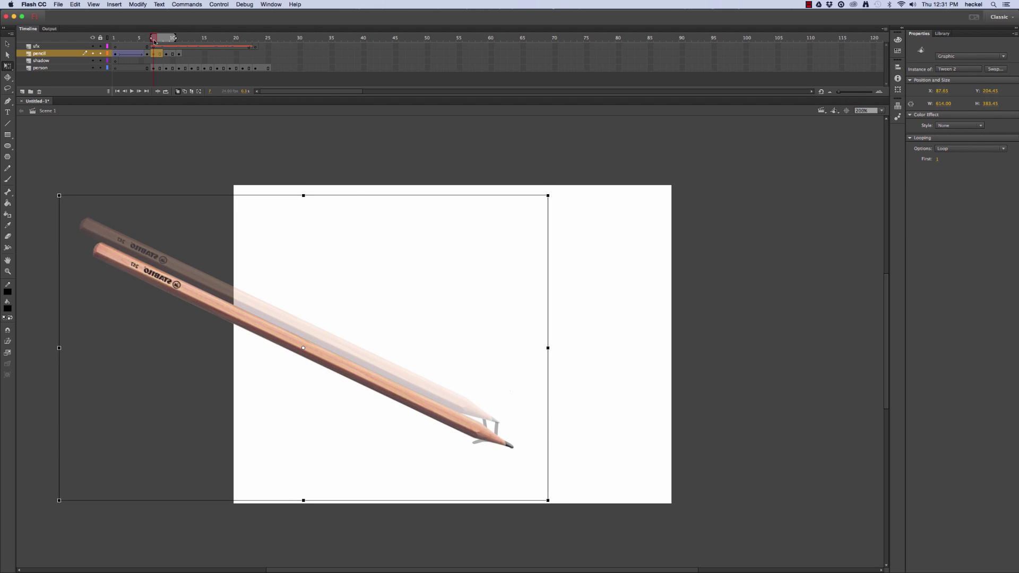
mouse_move(152, 39)
mouse_down()
mouse_move(132, 38)
mouse_move(180, 45)
mouse_move(158, 49)
mouse_up()
click(178, 92)
At frame 9, move the pencil tip to the top of the left leg line, and check the motion through frame 11.
click(165, 41)
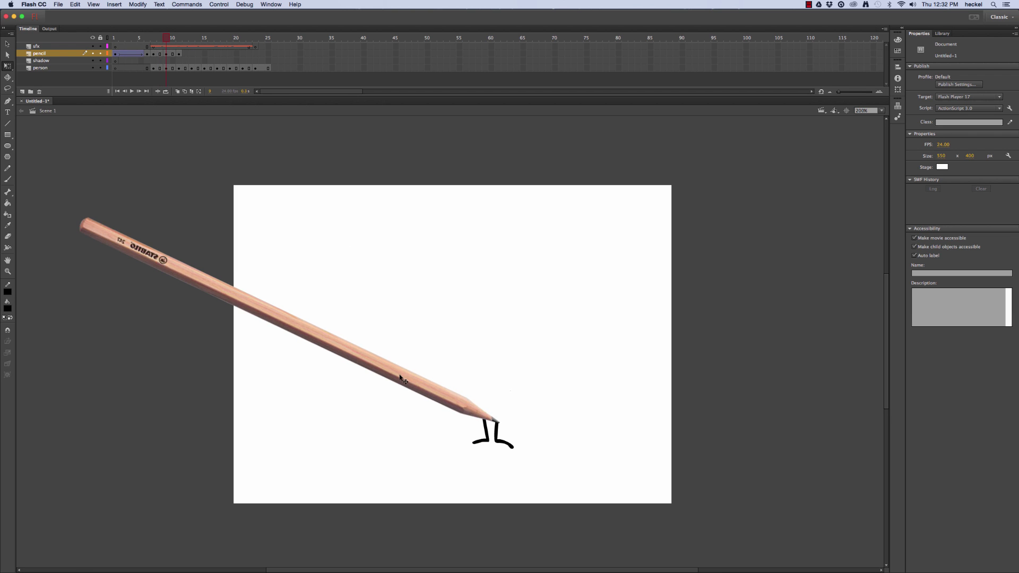
mouse_move(401, 378)
mouse_down()
mouse_move(379, 373)
mouse_move(364, 342)
mouse_up()
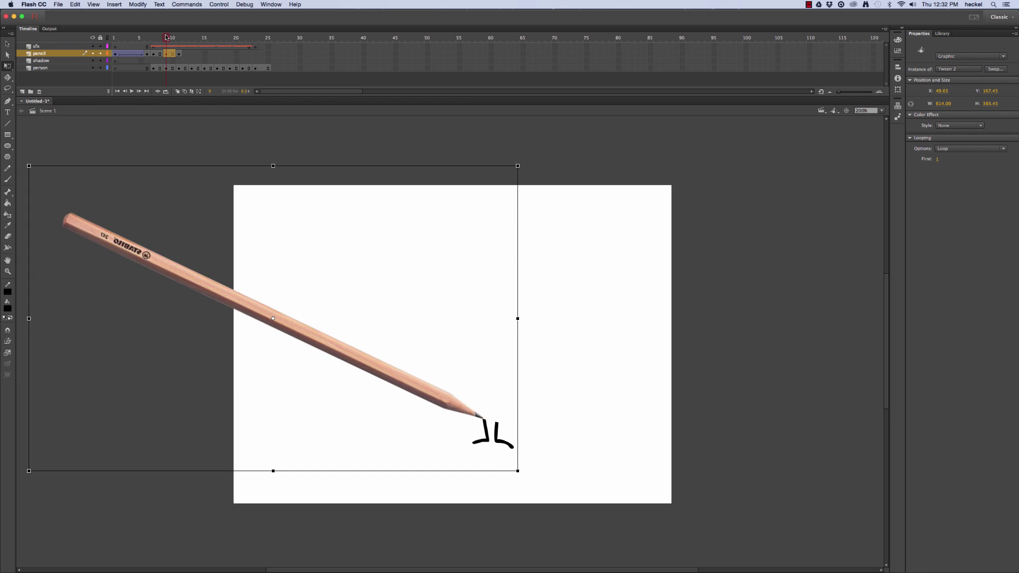
mouse_move(167, 37)
mouse_down()
mouse_move(178, 38)
mouse_move(157, 38)
mouse_move(179, 38)
mouse_up()
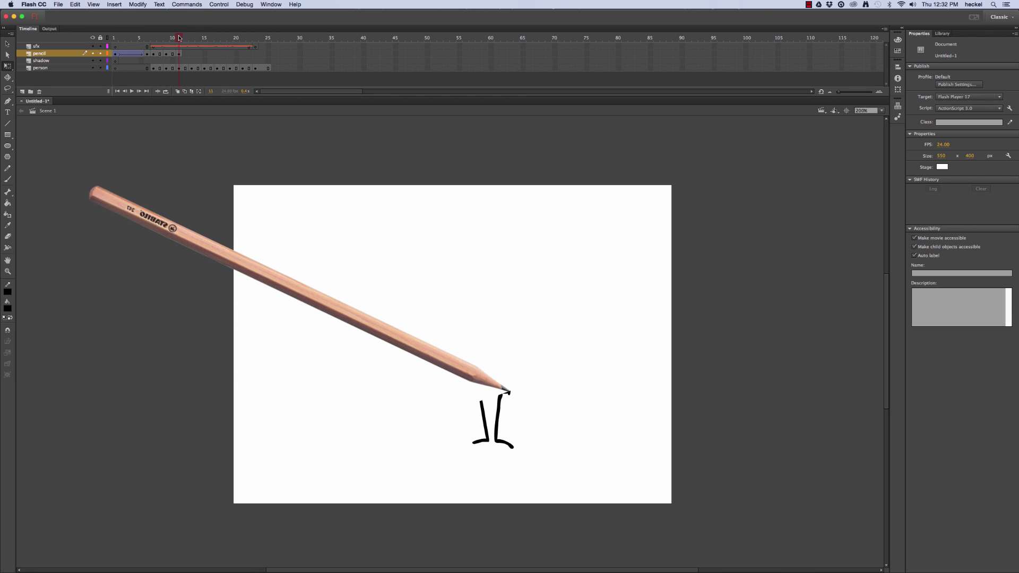
Insert a pencil keyframe at frame 13 and move the tip to where the left arm meets the torso.
key(period)
key(period)
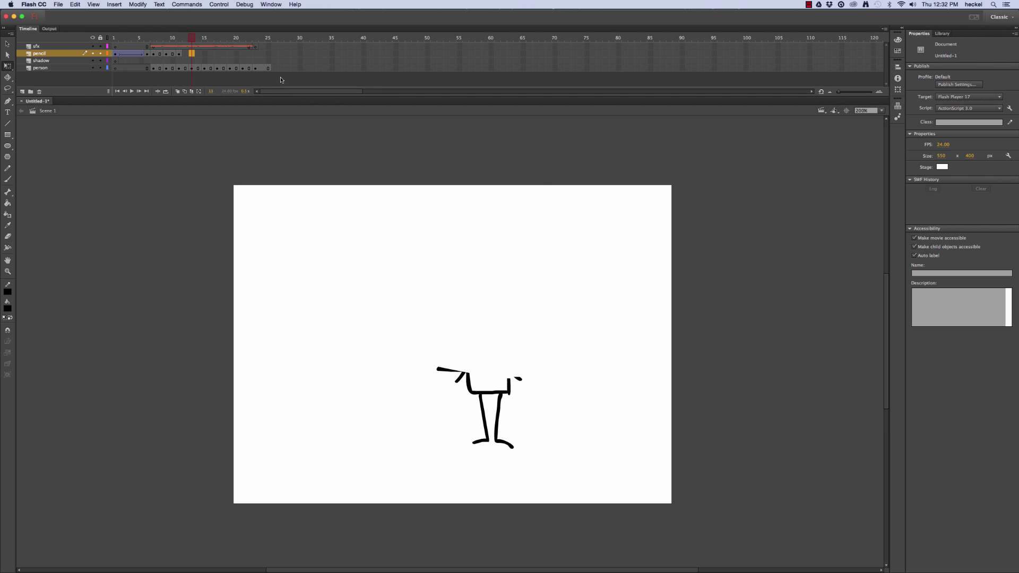
key(F6)
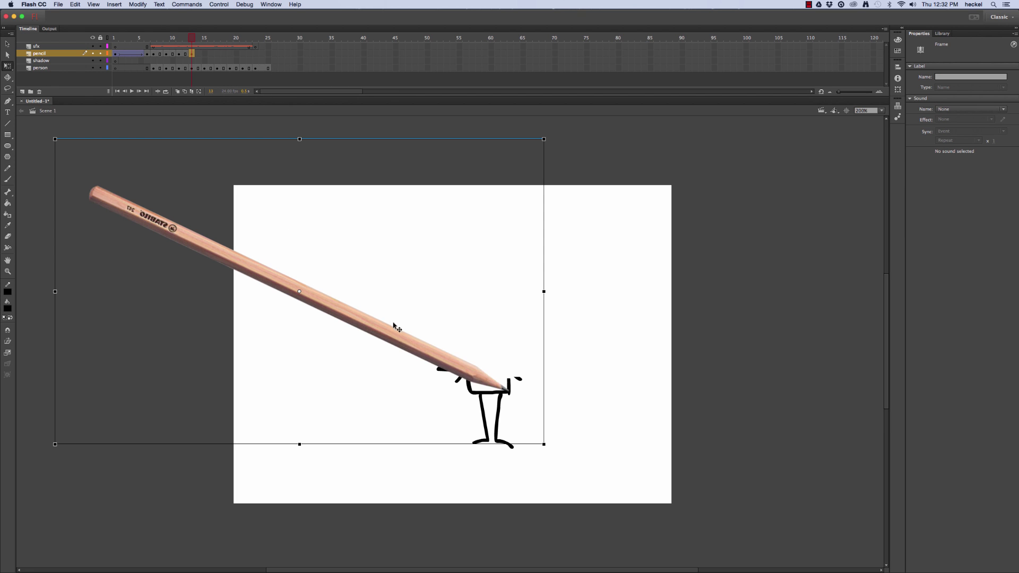
drag(406, 345, 364, 325)
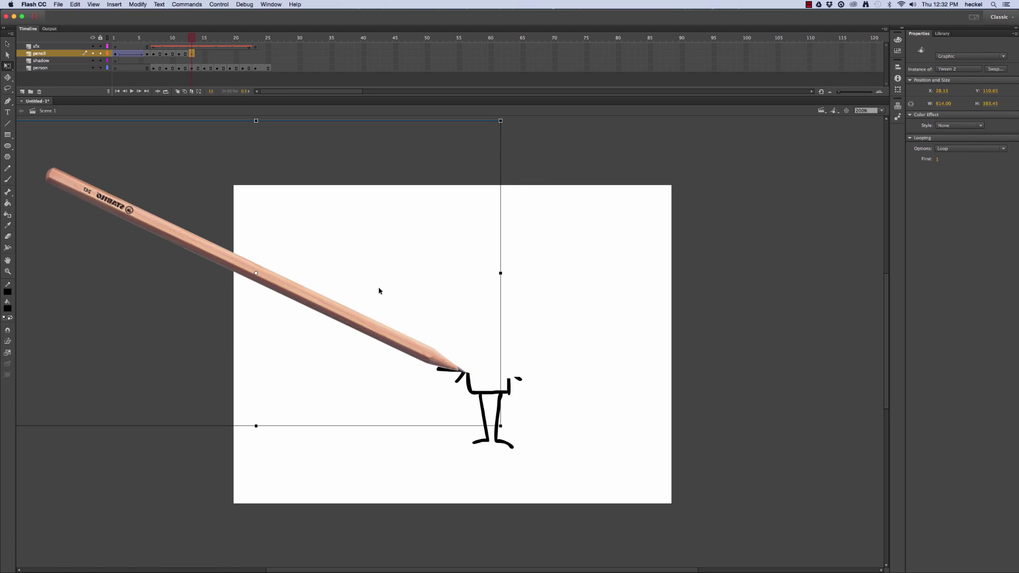
Add pencil keyframes at frames 15 and 17, placing the tip atop the torso's right line and at the head curve's left end respectively.
click(204, 53)
key(F6)
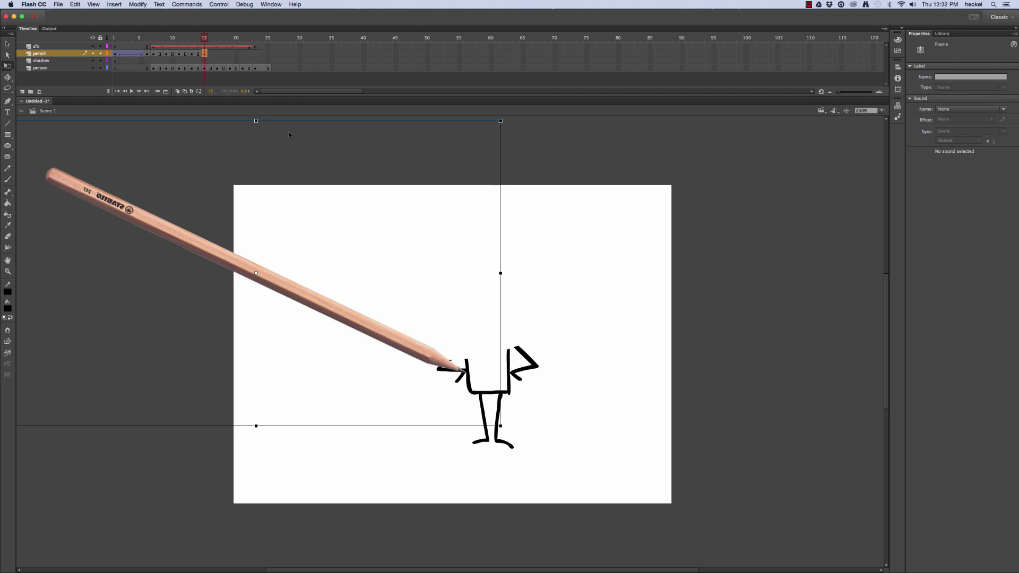
drag(410, 320, 453, 298)
click(217, 53)
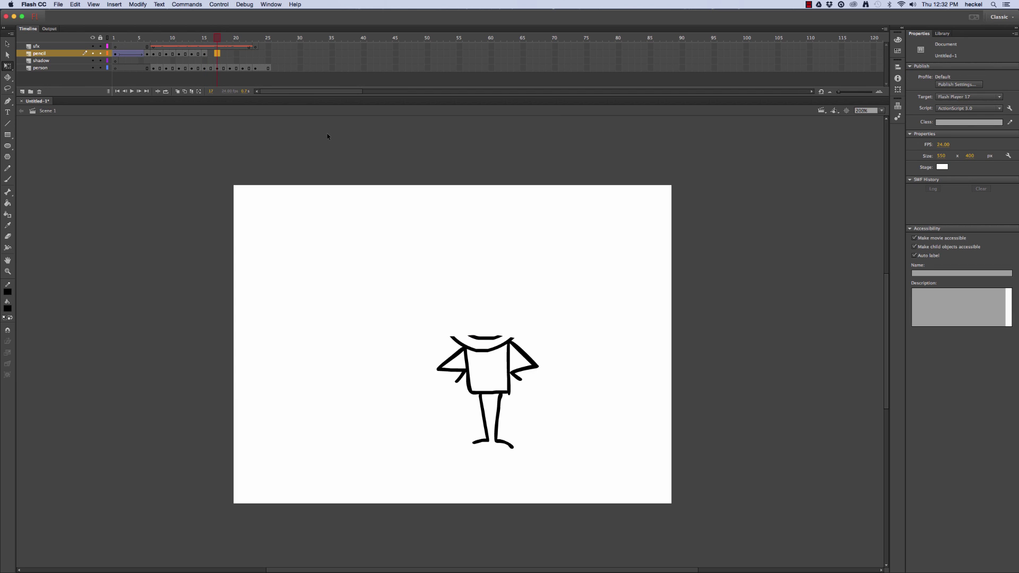
key(F6)
drag(446, 313, 367, 301)
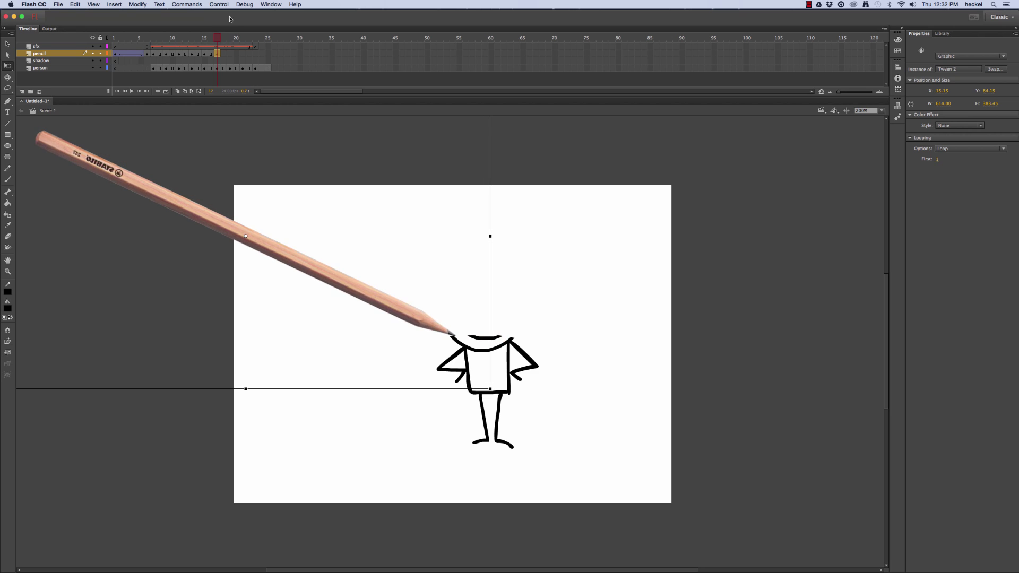
Add pencil keyframes at frames 19 and 21, placing the tip at the head outline's upper right end and upper left end respectively.
click(230, 54)
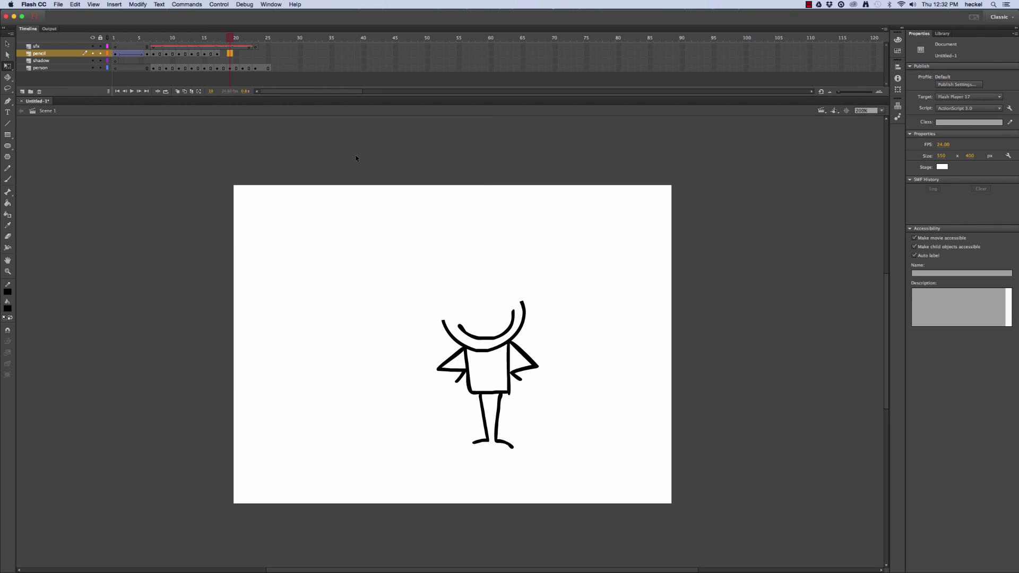
key(F6)
drag(413, 315, 475, 278)
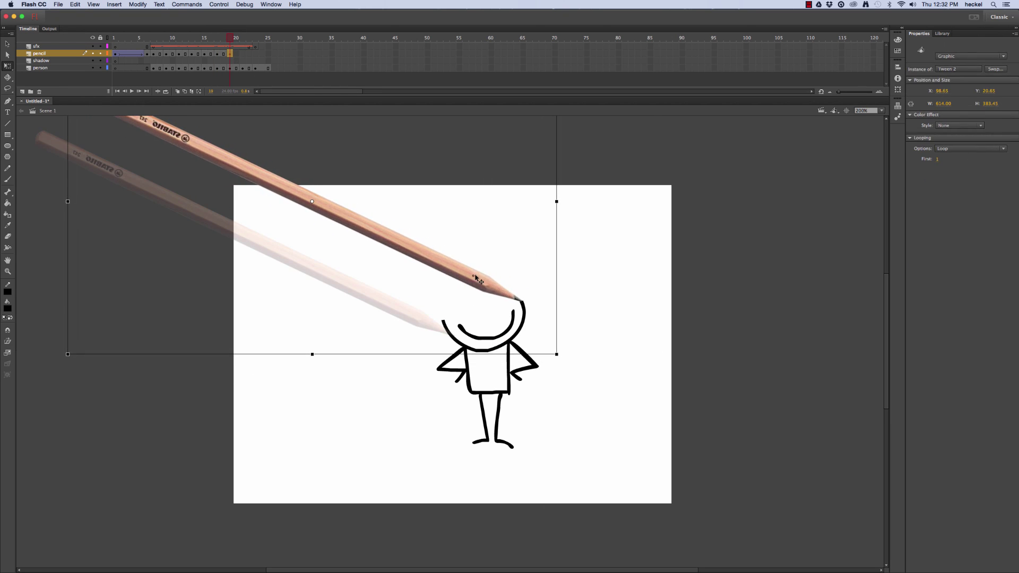
click(242, 54)
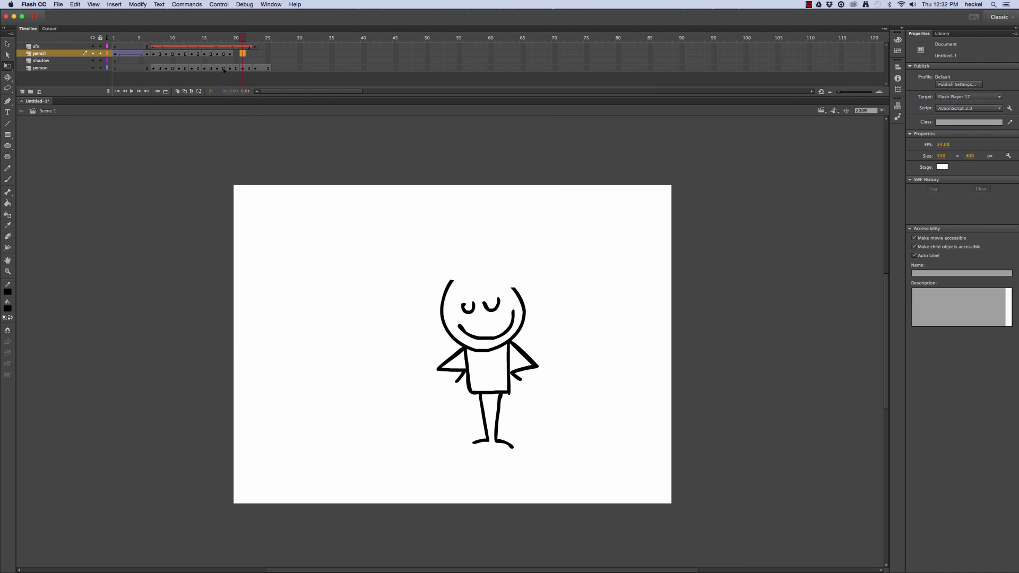
key(F6)
mouse_move(382, 212)
mouse_down()
mouse_move(409, 246)
mouse_move(336, 228)
mouse_move(367, 237)
mouse_up()
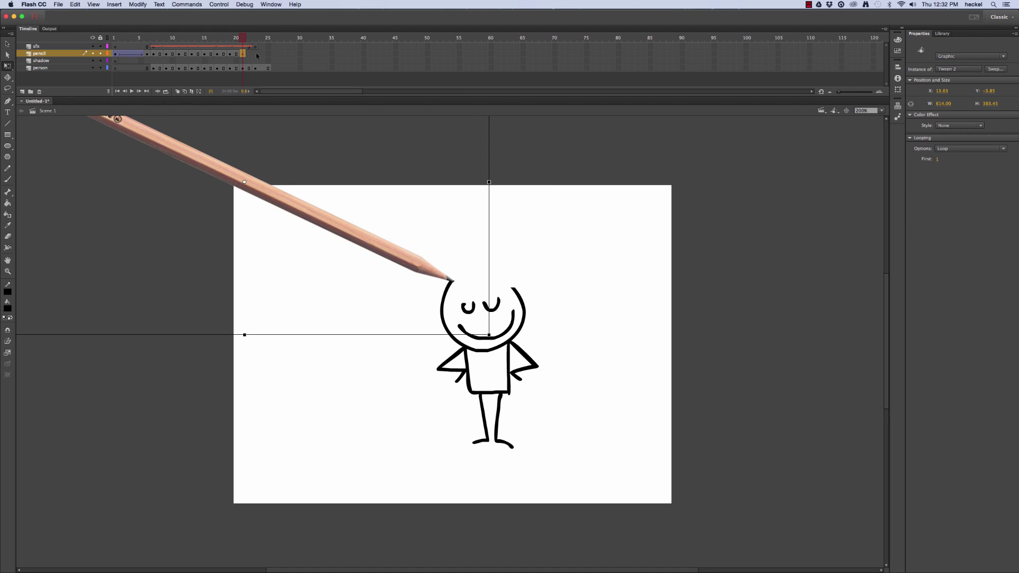
Add a pencil keyframe at frame 23, place the tip on the top of the head, and play back the drawing motion.
click(256, 54)
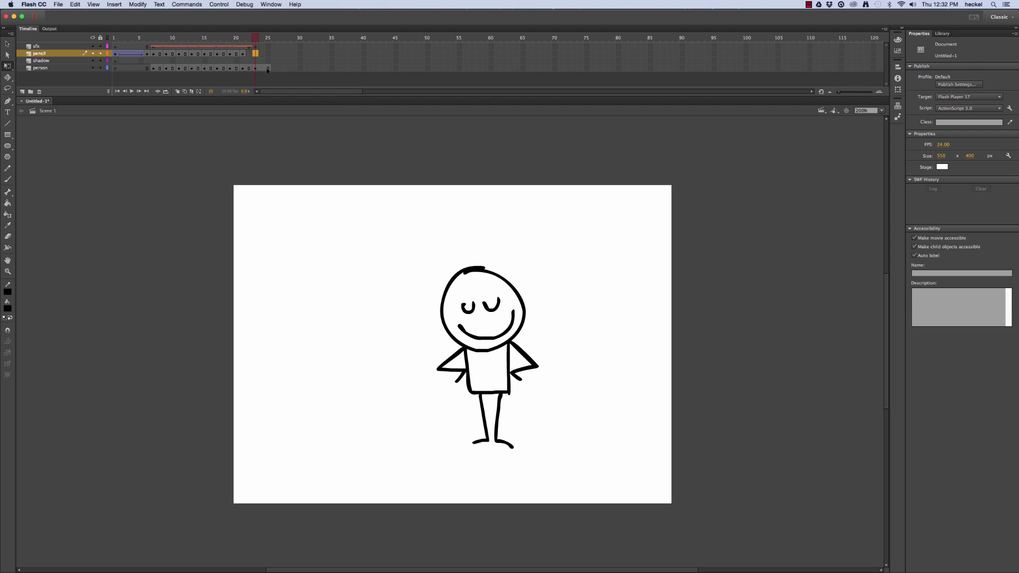
key(F6)
drag(368, 239, 402, 229)
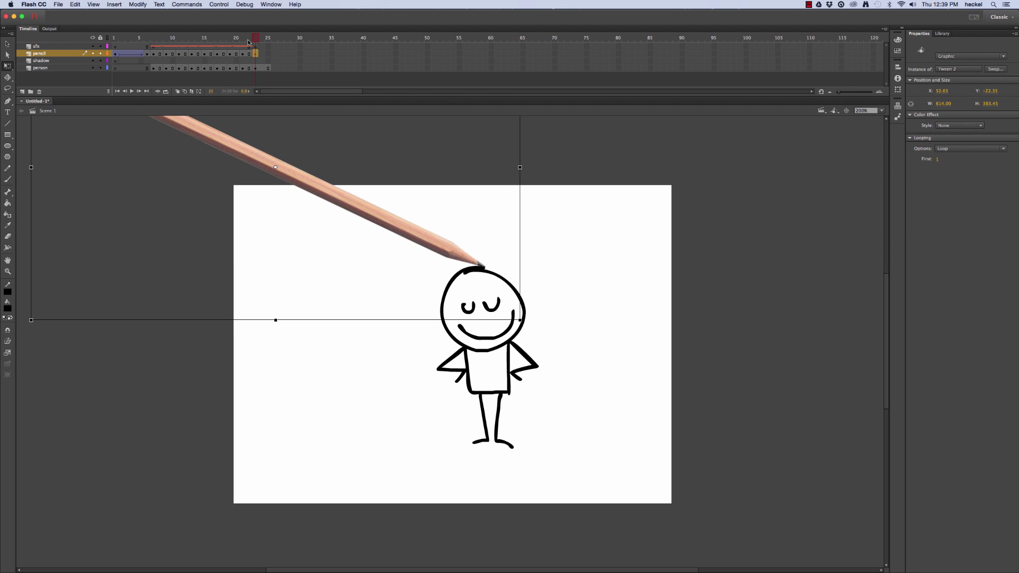
key(Return)
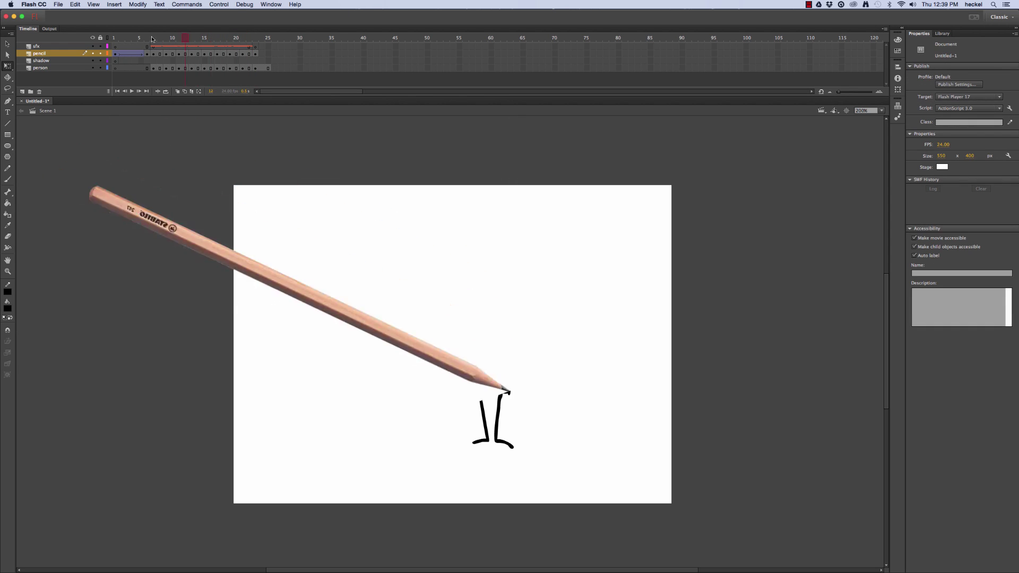
drag(229, 40, 128, 38)
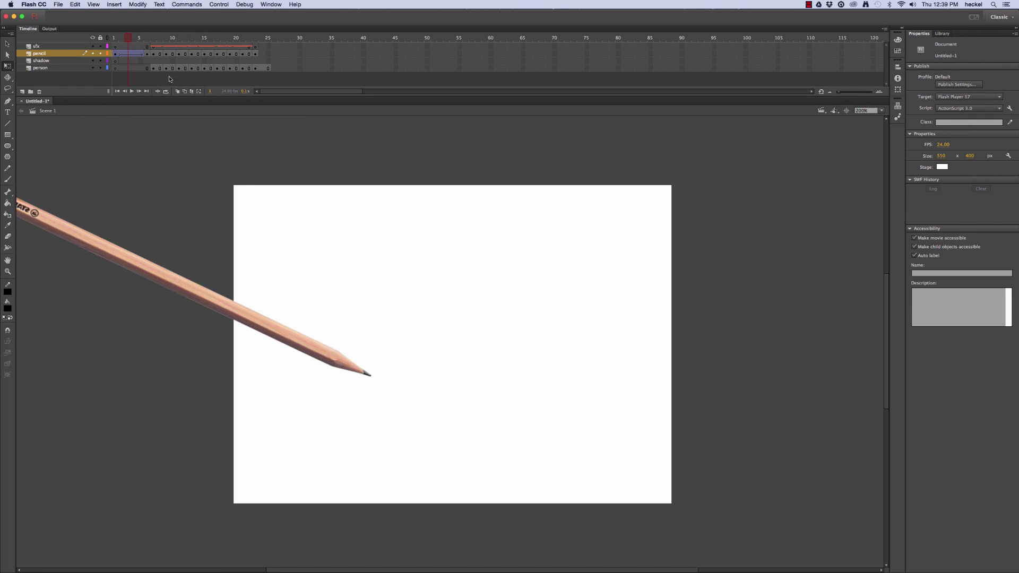
On the shadow layer at frame 1, draw a long thin black rectangle about 493 by 16.5 px across the stage.
click(67, 61)
click(8, 135)
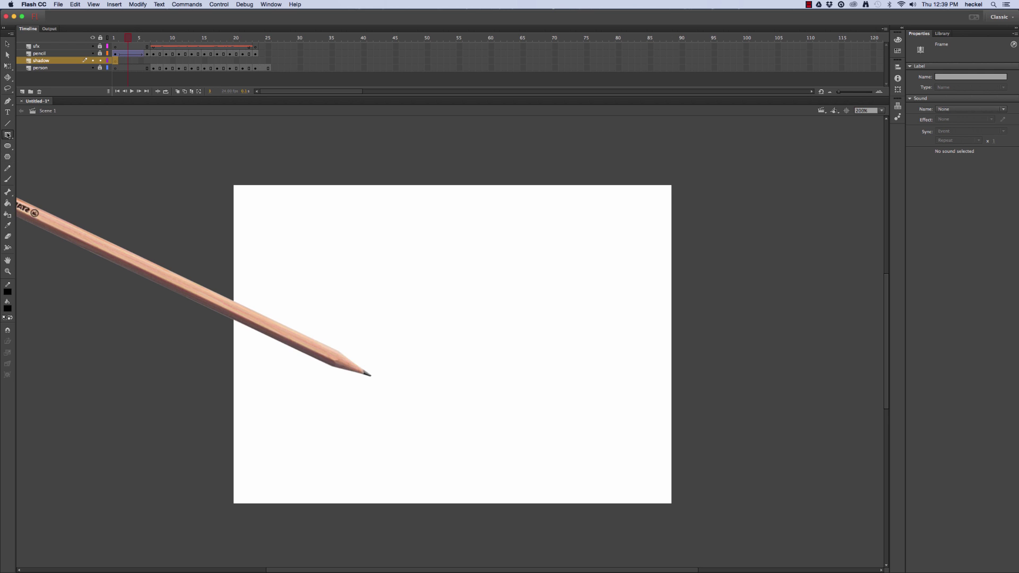
click(125, 38)
click(126, 61)
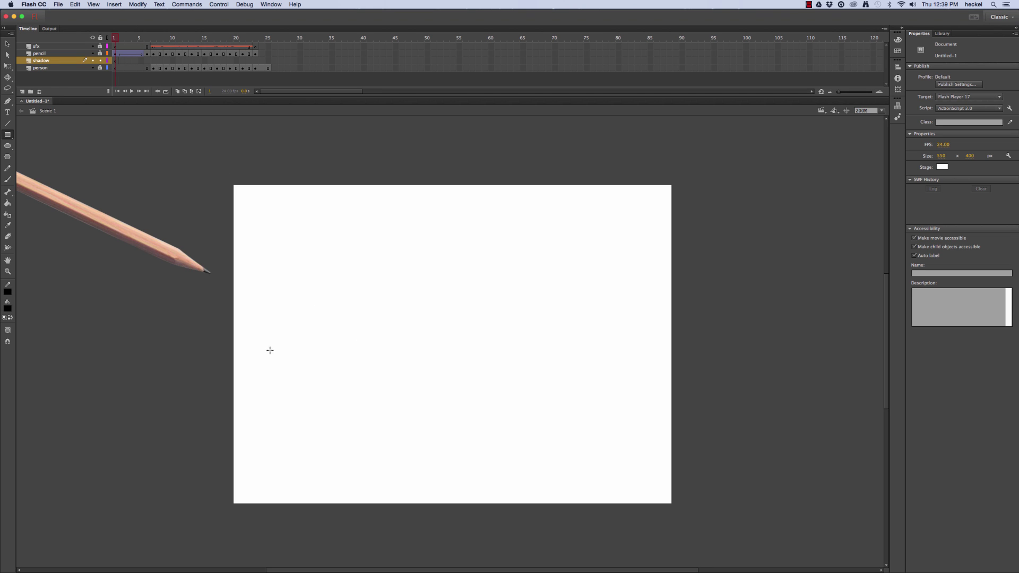
drag(252, 349, 645, 363)
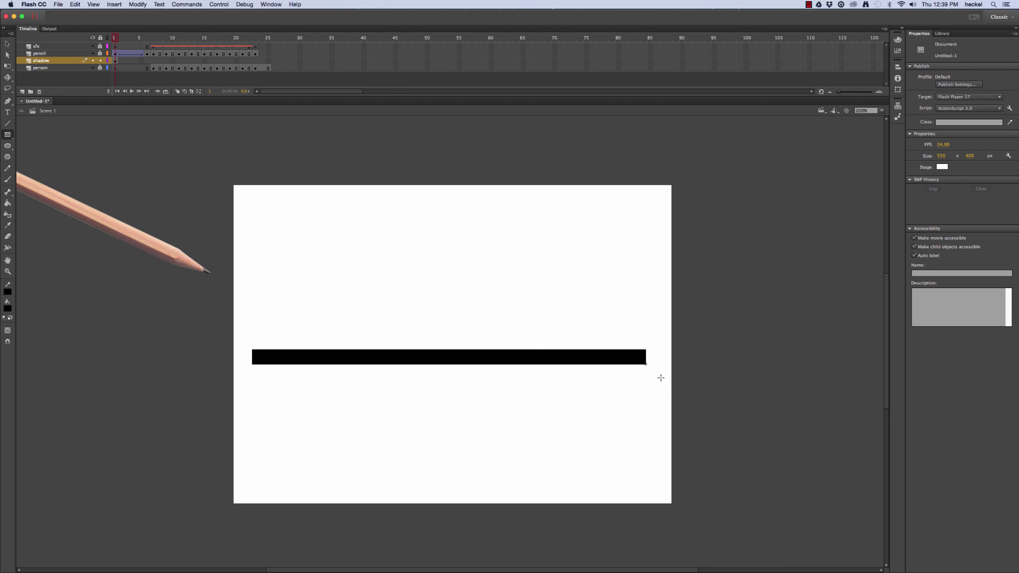
Change the rectangle's fill colour to light grey.
click(7, 43)
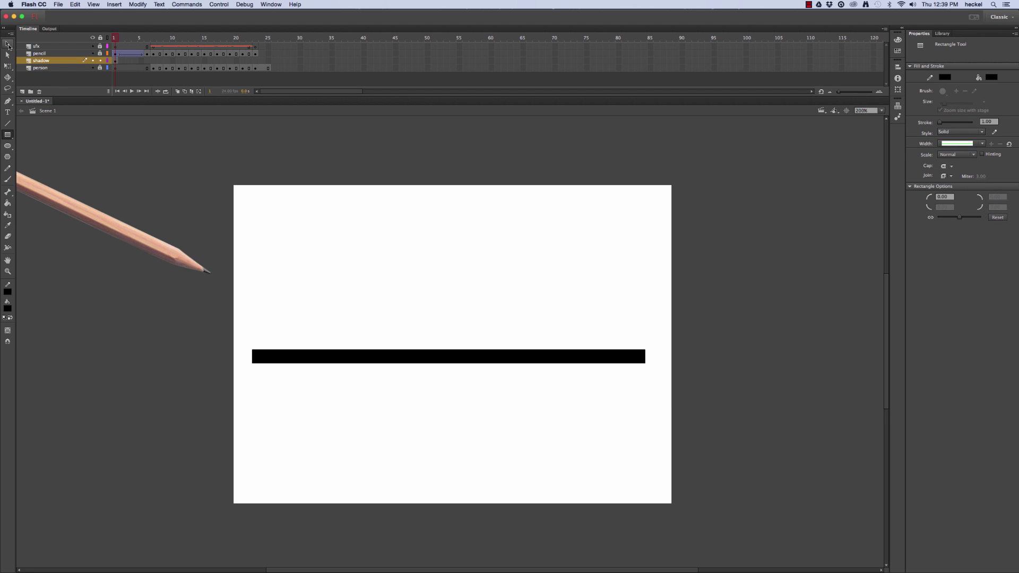
click(344, 358)
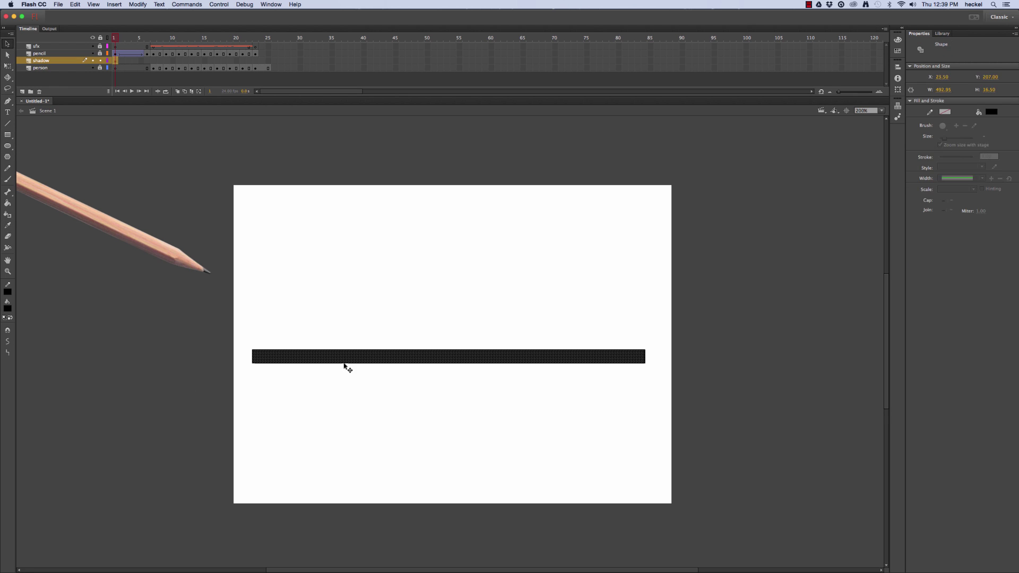
click(7, 308)
click(32, 357)
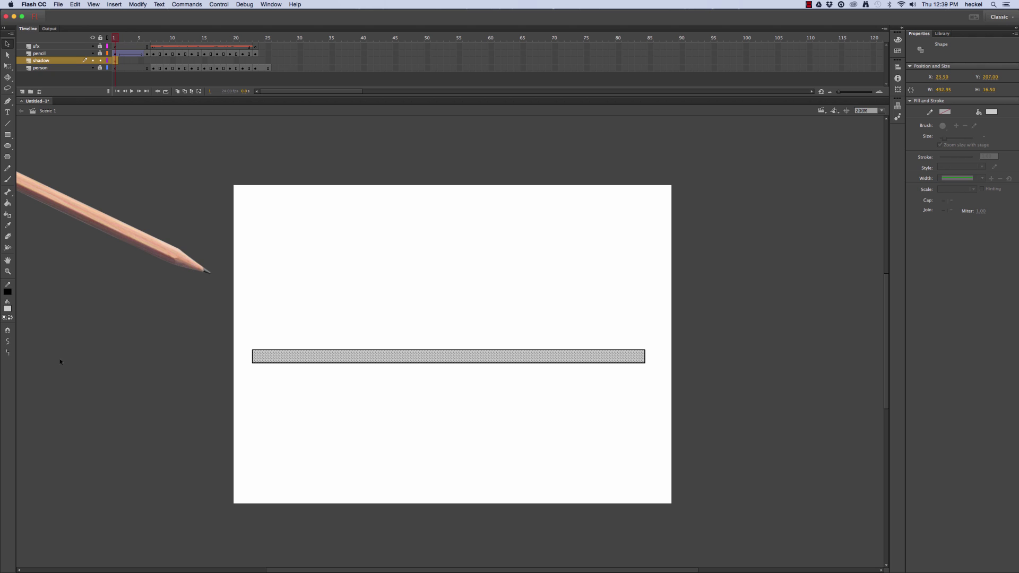
Delete the black outline segments on all four sides of the grey rectangle.
click(334, 351)
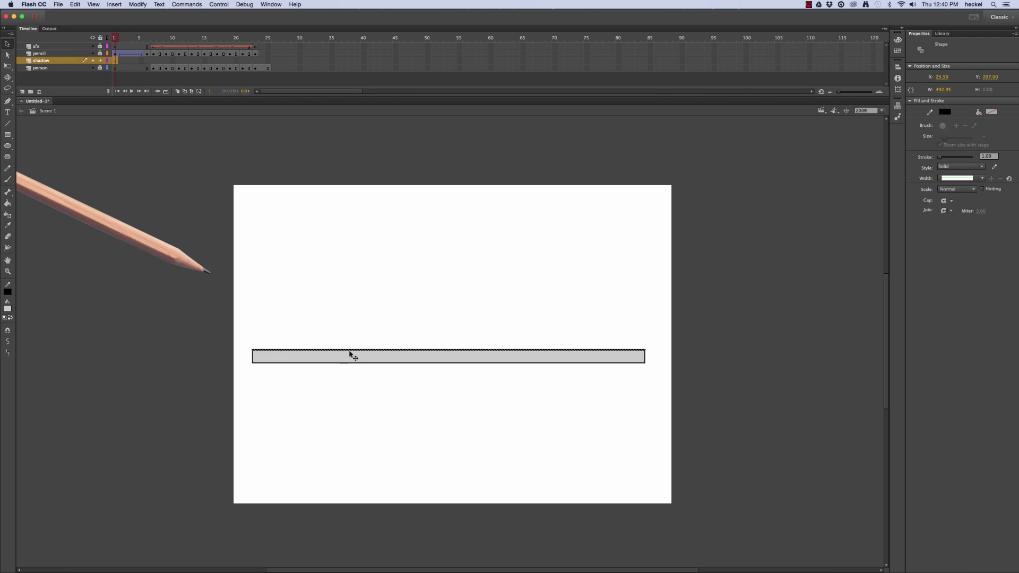
key(Delete)
click(394, 363)
key(Delete)
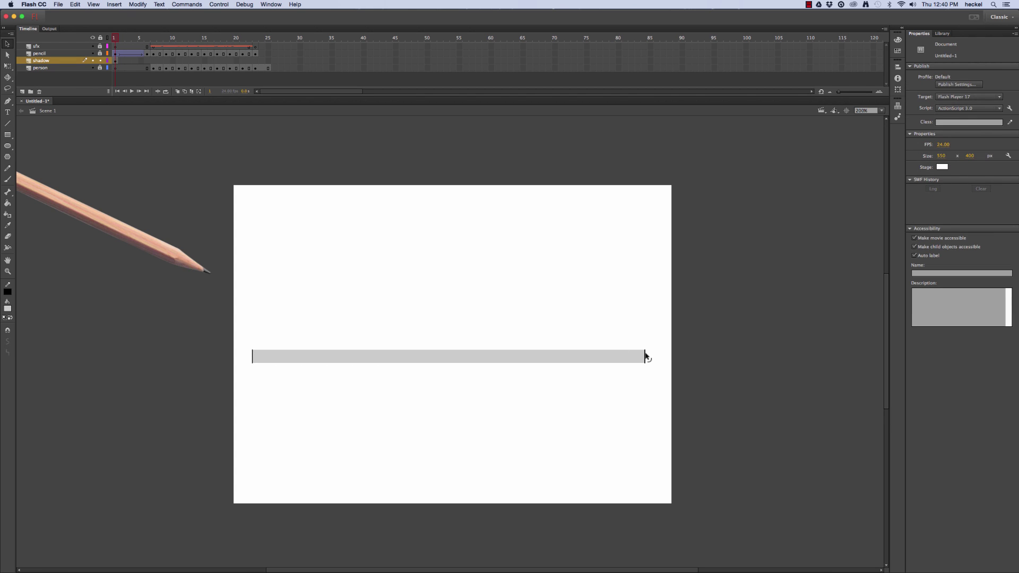
click(645, 357)
key(Delete)
click(253, 357)
key(Delete)
Erase the corners at the grey bar's right end to shape a pencil point, undoing a stray eraser stroke.
click(8, 236)
mouse_move(625, 346)
mouse_down()
mouse_move(687, 369)
mouse_move(636, 374)
mouse_move(626, 369)
mouse_move(693, 346)
mouse_move(627, 343)
mouse_move(672, 355)
mouse_up()
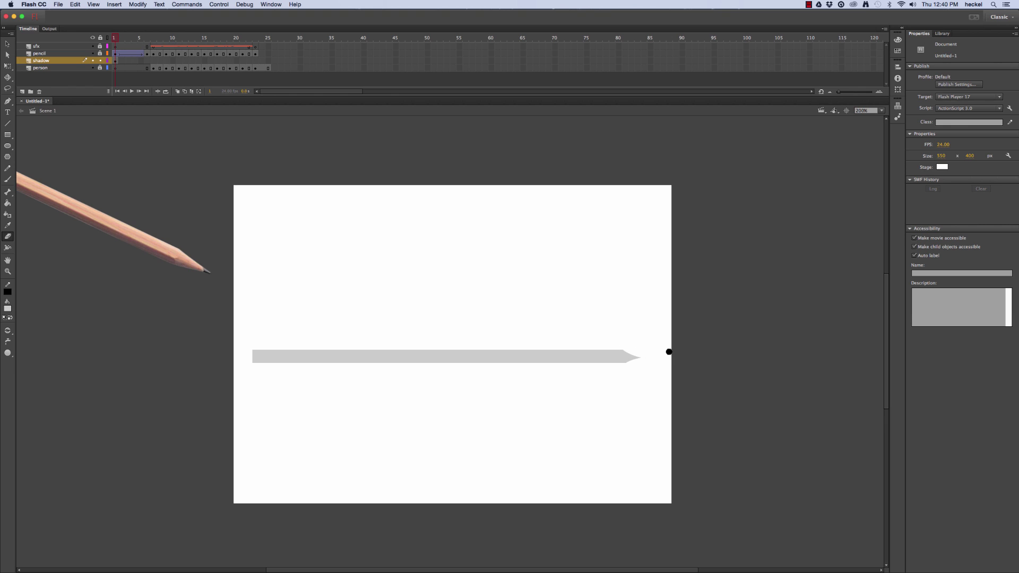
key(super+z)
Convert the whole grey pencil shape to a Movie Clip symbol named "shadow pencil".
click(7, 43)
drag(221, 314, 658, 396)
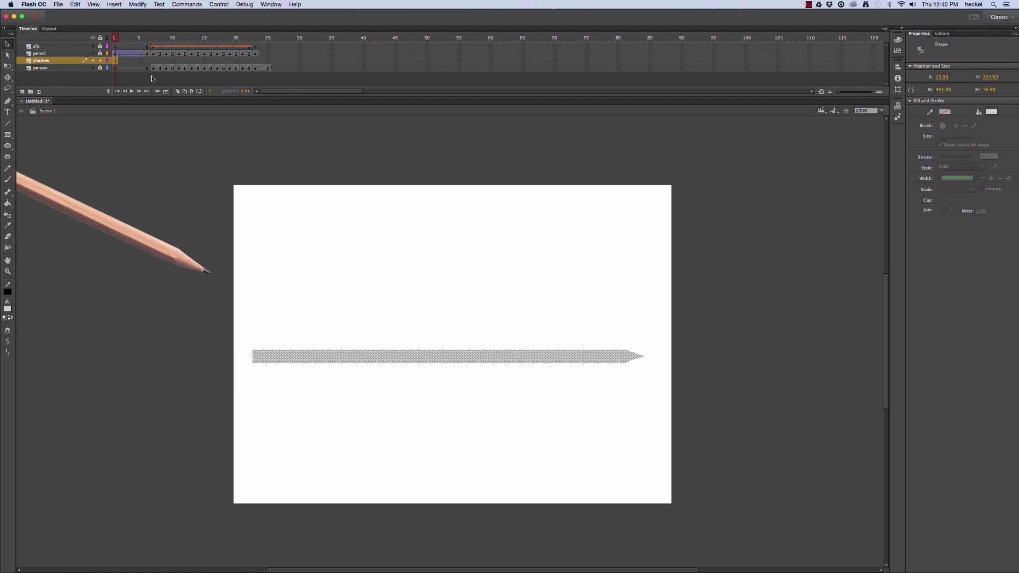
click(137, 4)
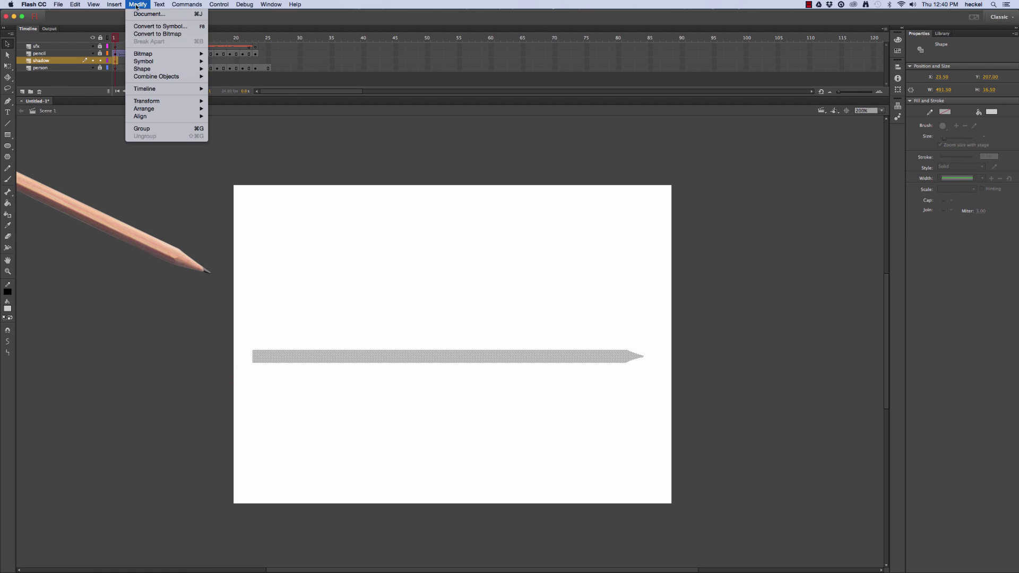
click(186, 28)
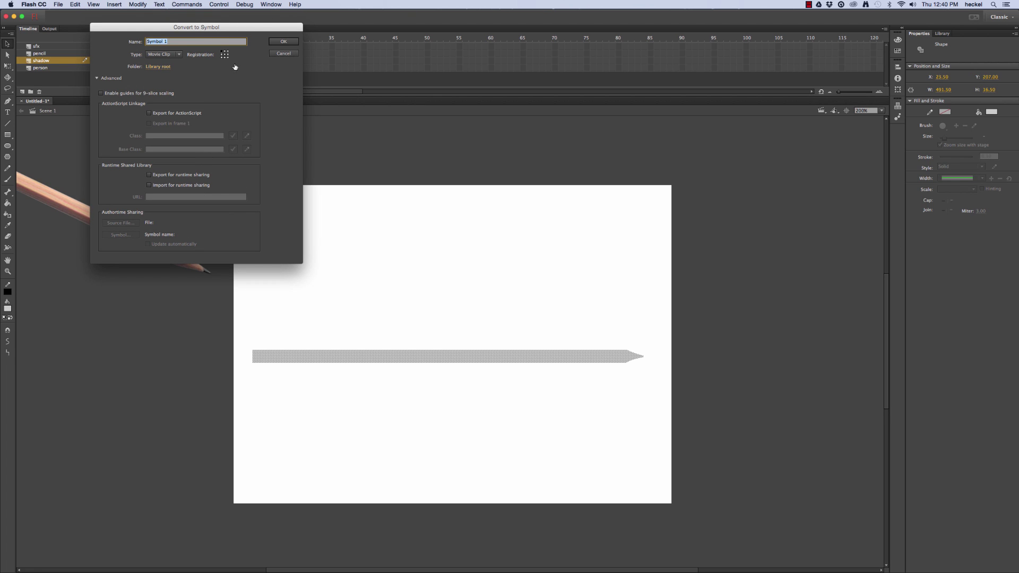
text(shadow pencil)
click(283, 41)
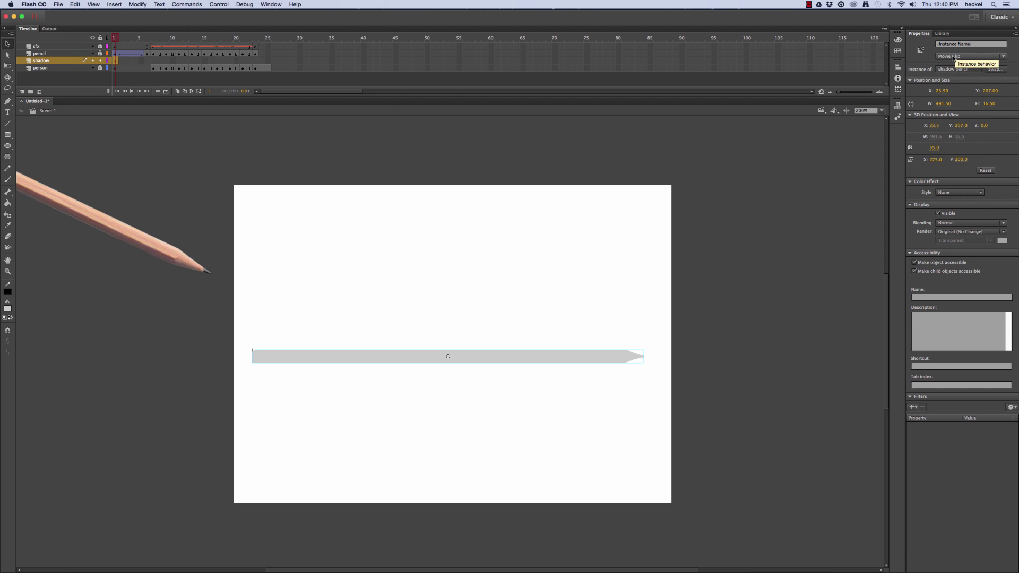
Add a Blur filter to the shadow pencil with Blur X and Y at 7 px.
click(914, 407)
click(924, 424)
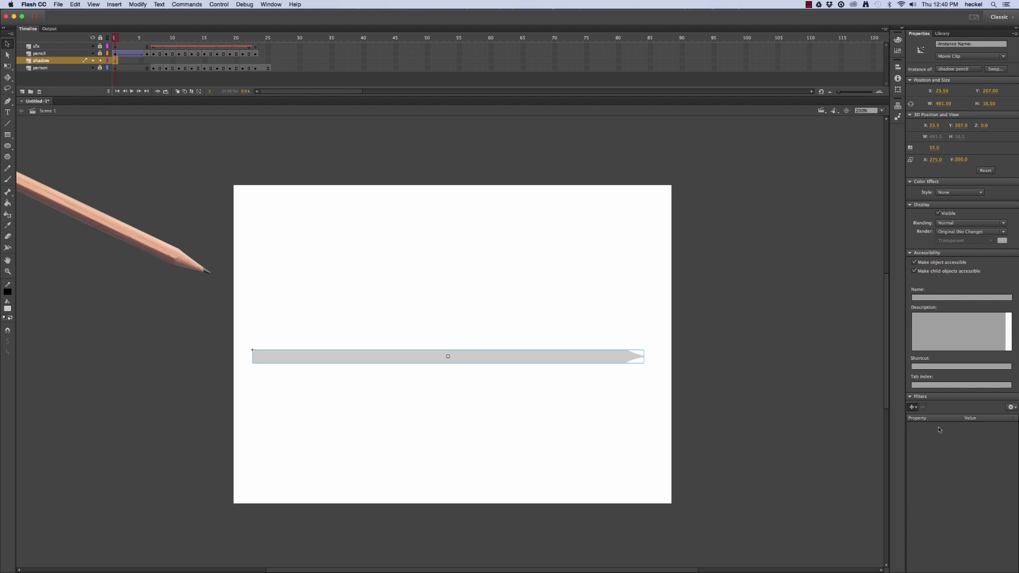
drag(962, 432, 973, 433)
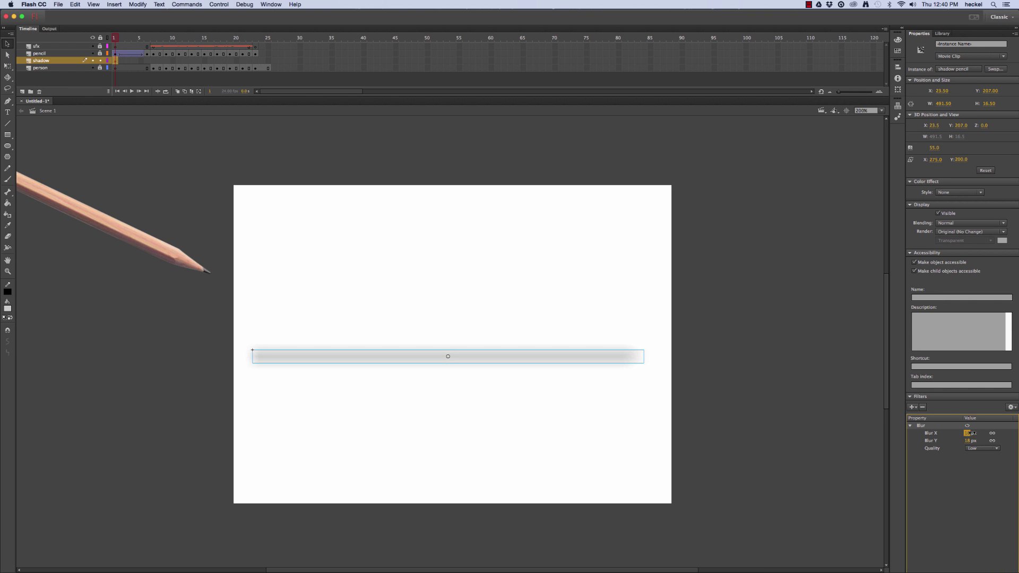
text(5)
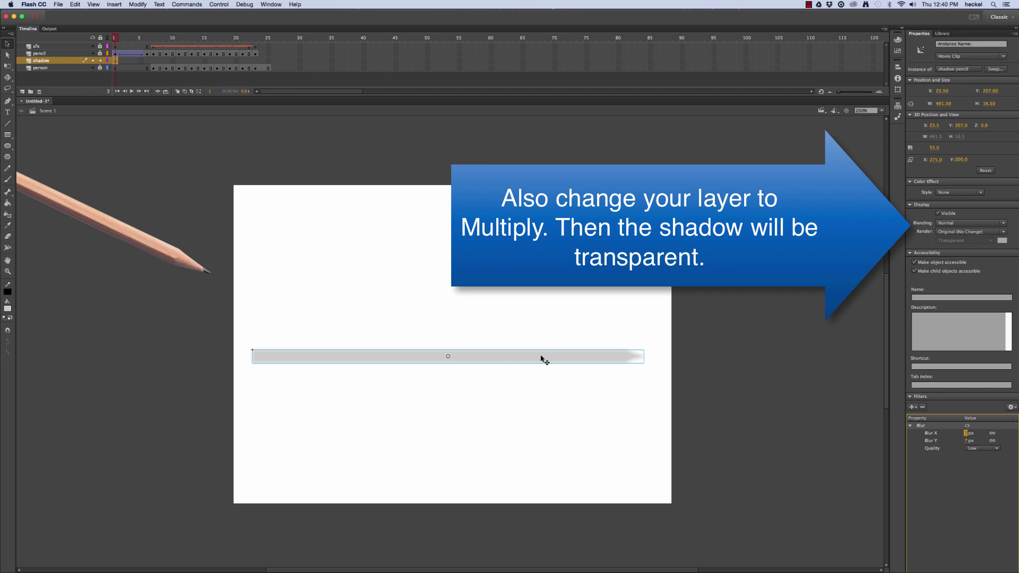
Move the shadow off the stage's left side below the pencil and rotate it so its tip tilts slightly upward.
drag(545, 354, 128, 456)
click(7, 66)
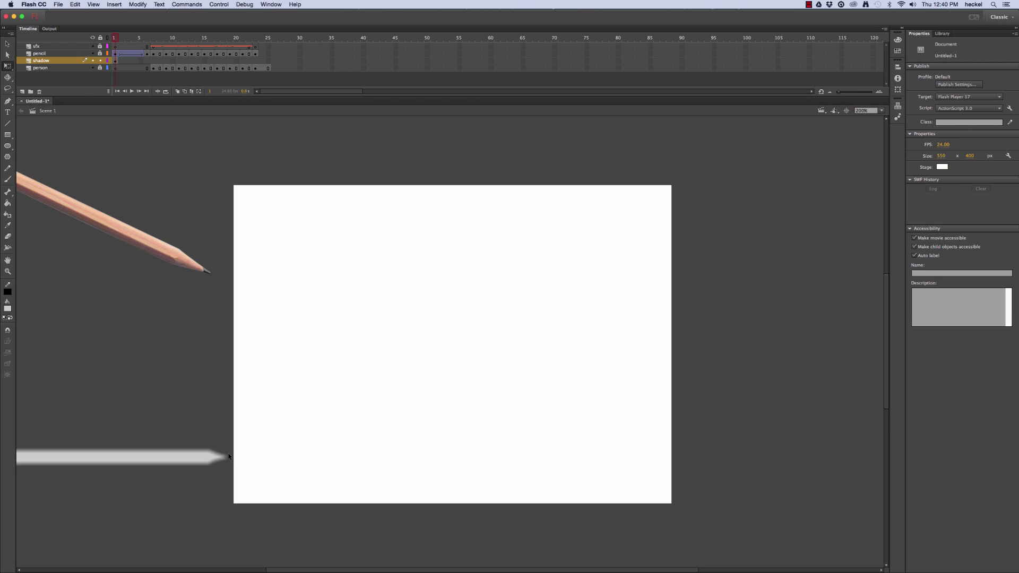
drag(230, 451, 227, 416)
drag(132, 445, 153, 453)
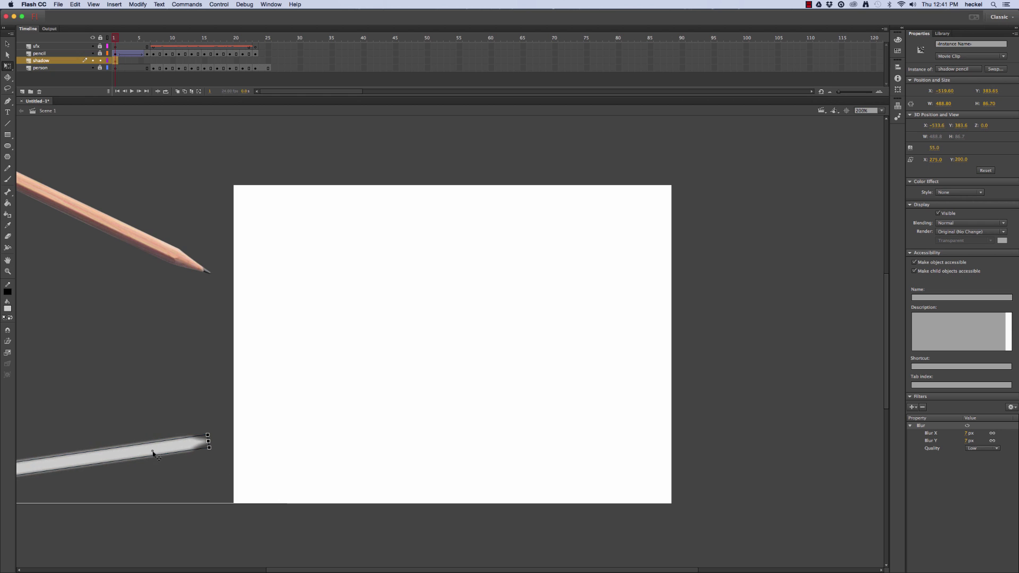
Insert a shadow keyframe at frame 6 and move the shadow so its tip meets the pencil tip.
click(147, 60)
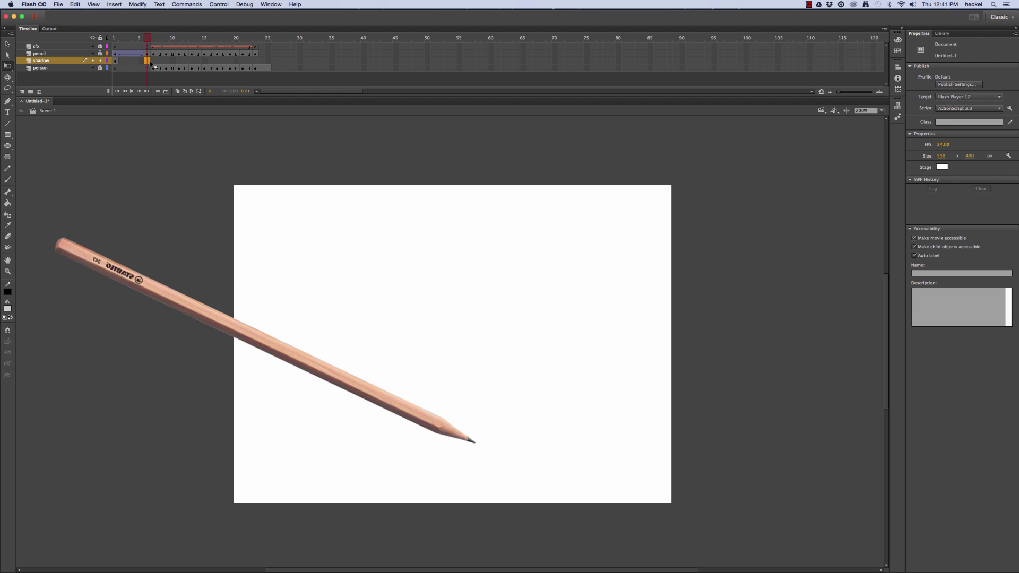
right_click(148, 63)
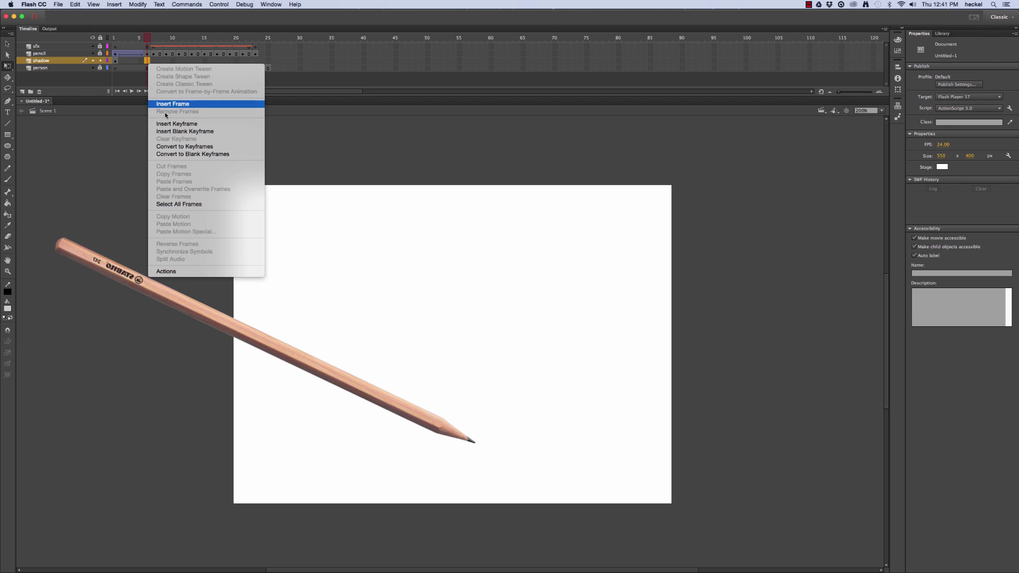
click(196, 128)
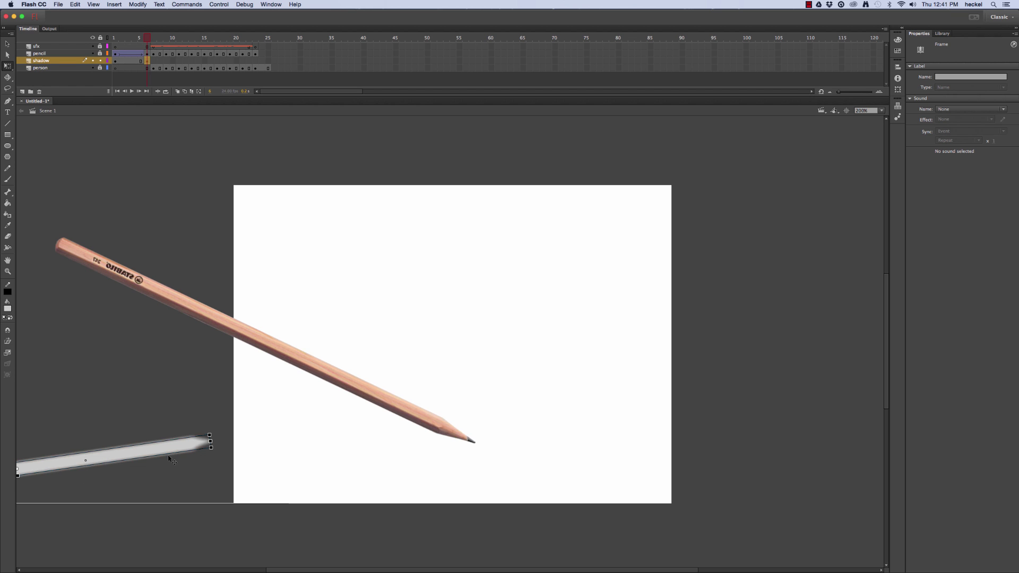
mouse_move(79, 468)
mouse_down()
mouse_move(364, 473)
mouse_move(342, 468)
mouse_move(353, 468)
mouse_up()
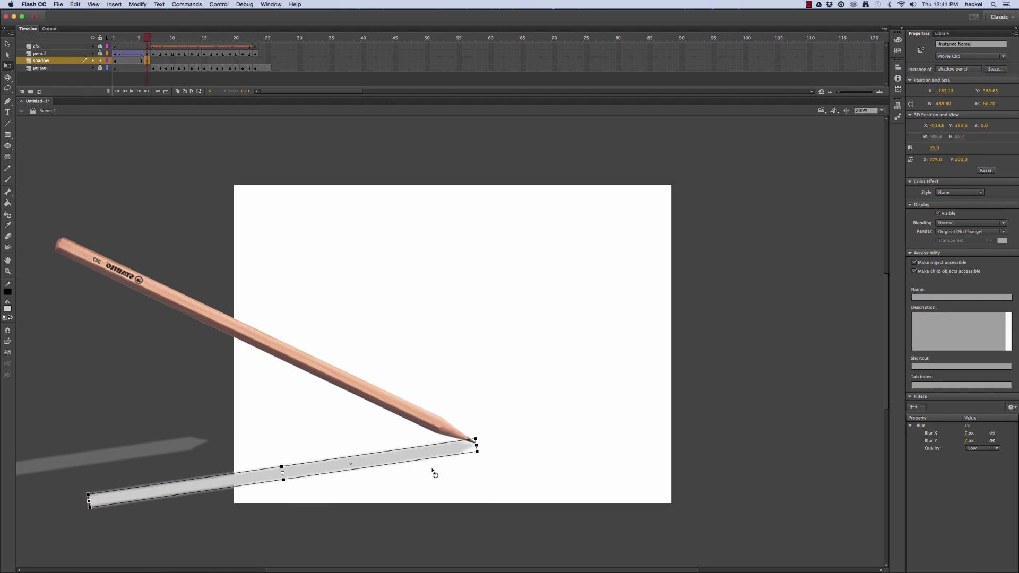
Create a classic tween on the shadow layer between frames 1 and 6.
click(128, 62)
right_click(127, 62)
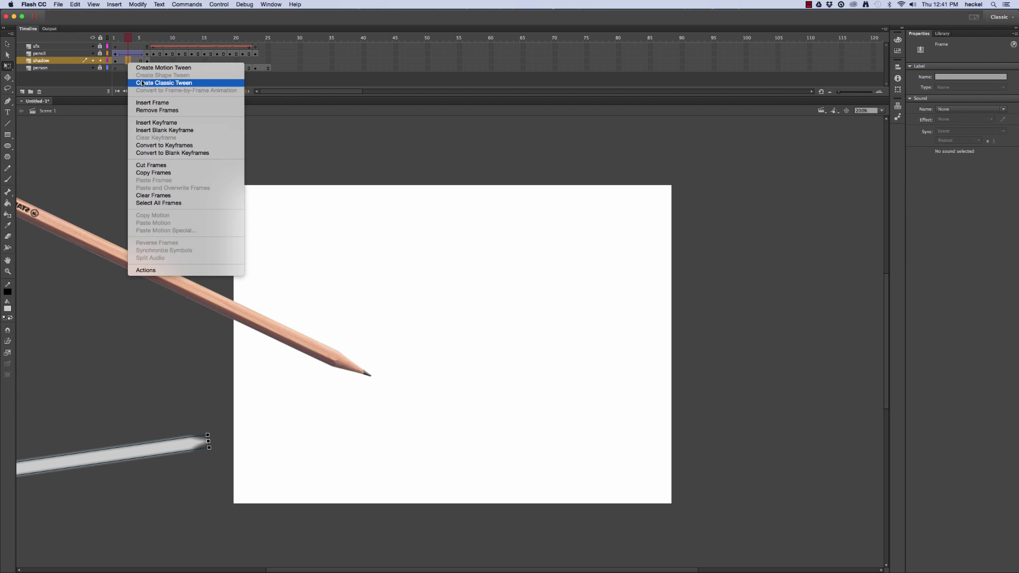
click(202, 82)
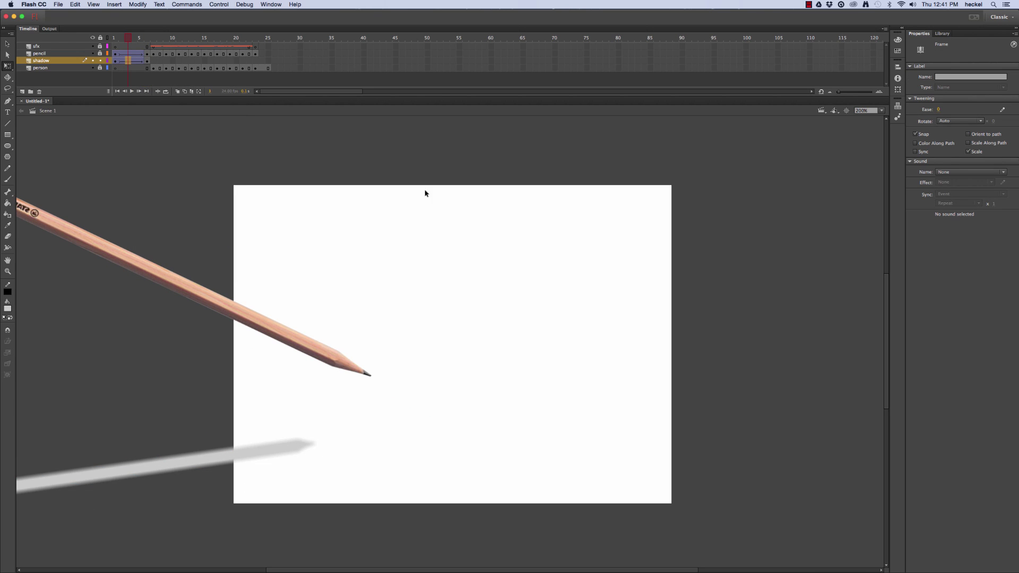
Give the shadow tween a custom ease curve that starts steeply and flattens toward the last frame, and preview the motion.
click(1001, 110)
click(367, 53)
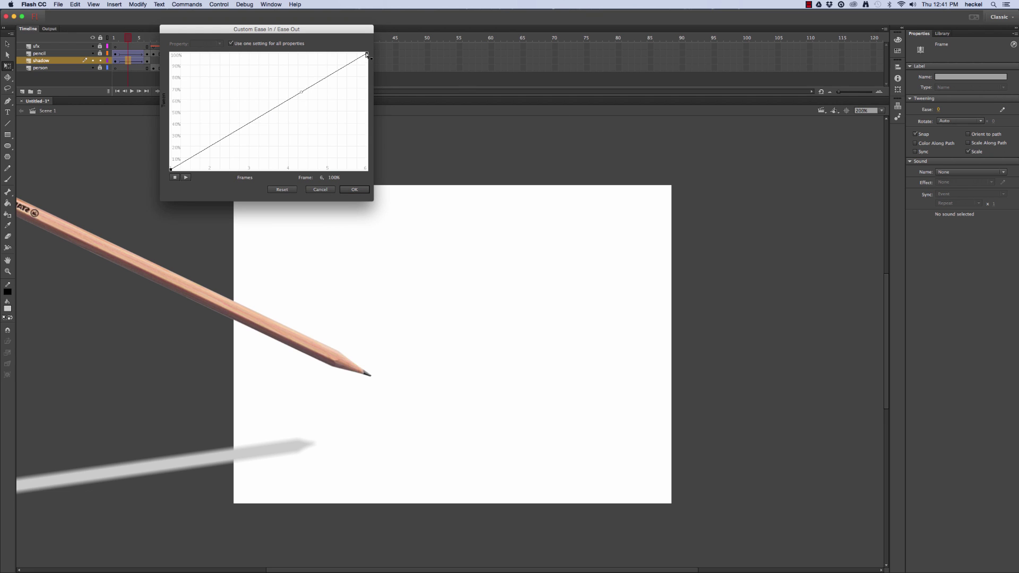
drag(307, 92, 296, 54)
click(171, 169)
click(171, 169)
drag(238, 132, 215, 129)
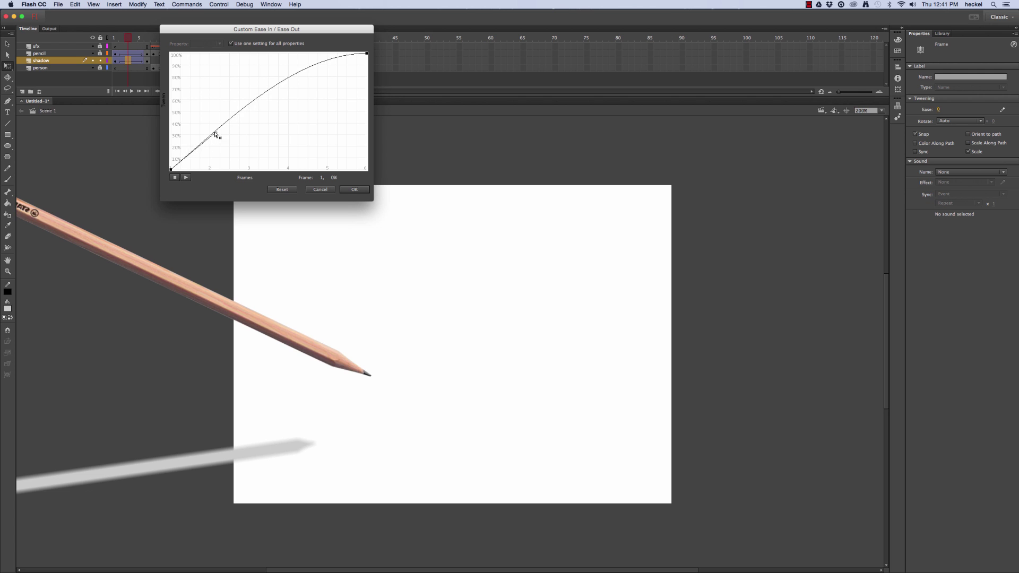
click(353, 190)
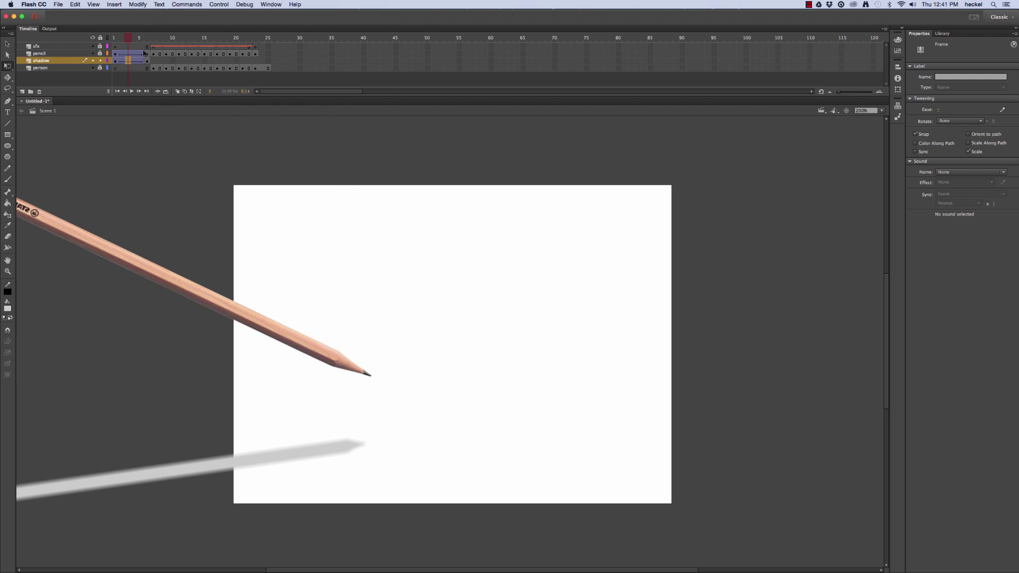
key(Return)
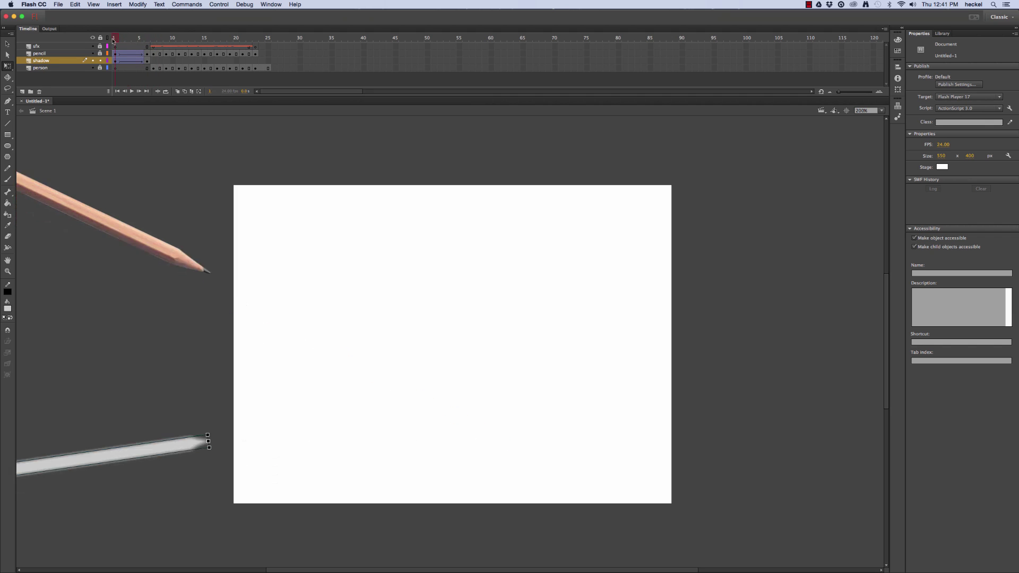
Insert a shadow keyframe at frame 7 and move the shadow so its tip meets the pencil tip.
drag(148, 42, 154, 43)
click(154, 60)
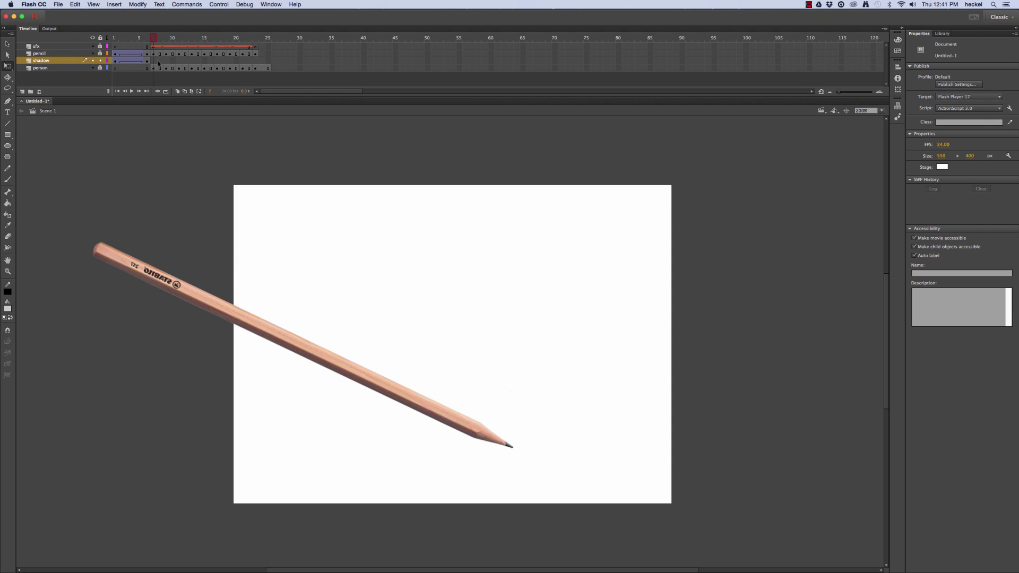
right_click(155, 64)
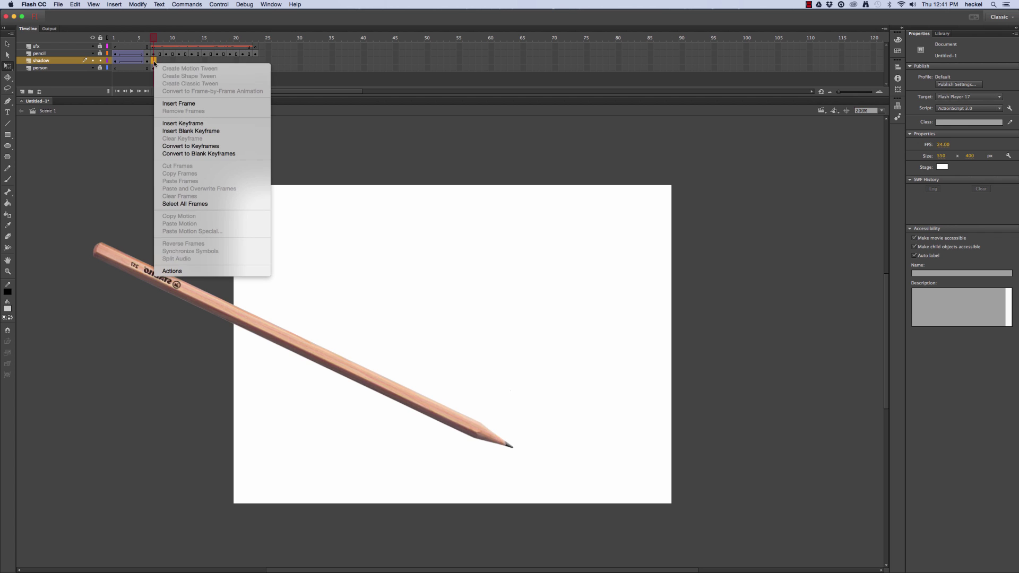
click(182, 124)
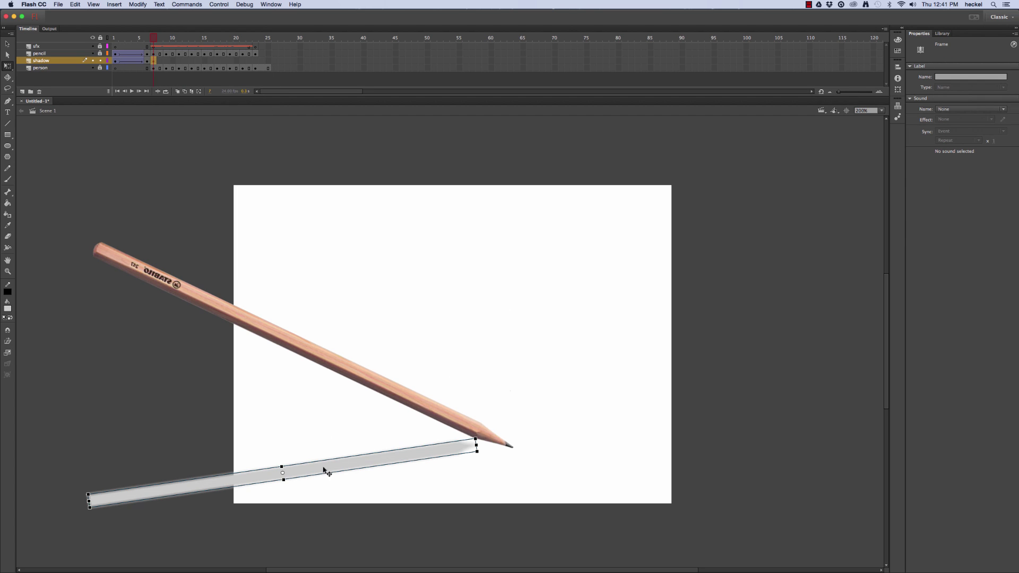
drag(325, 471, 361, 474)
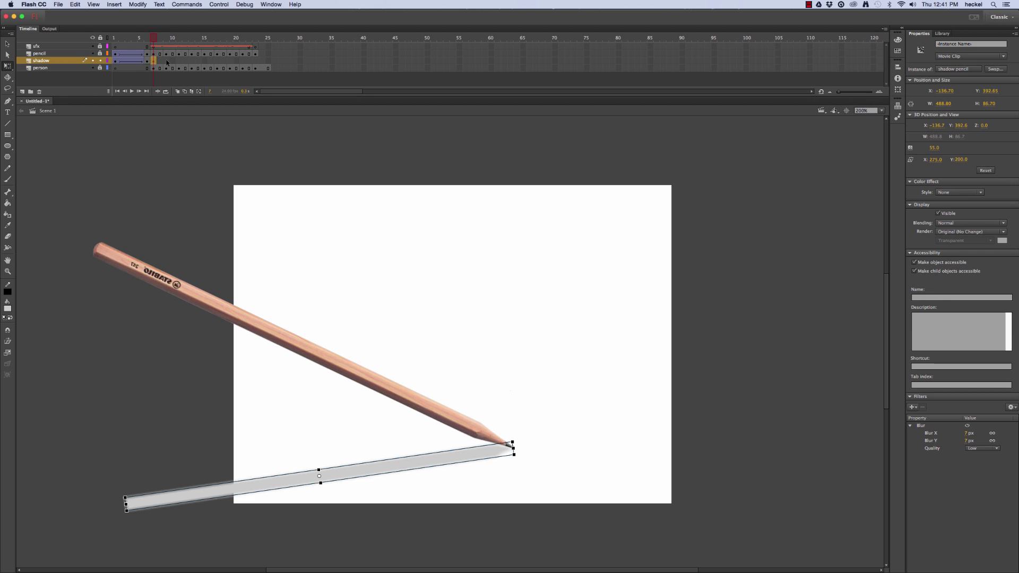
Insert shadow keyframes at frames 9 and 11, aligning the shadow's tip with the pencil tip in each.
click(166, 61)
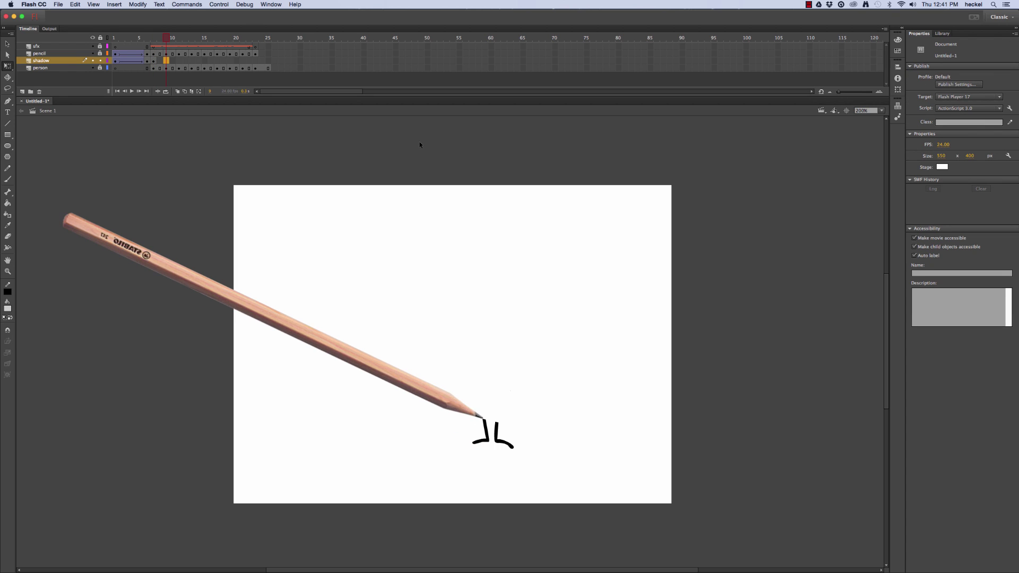
key(F6)
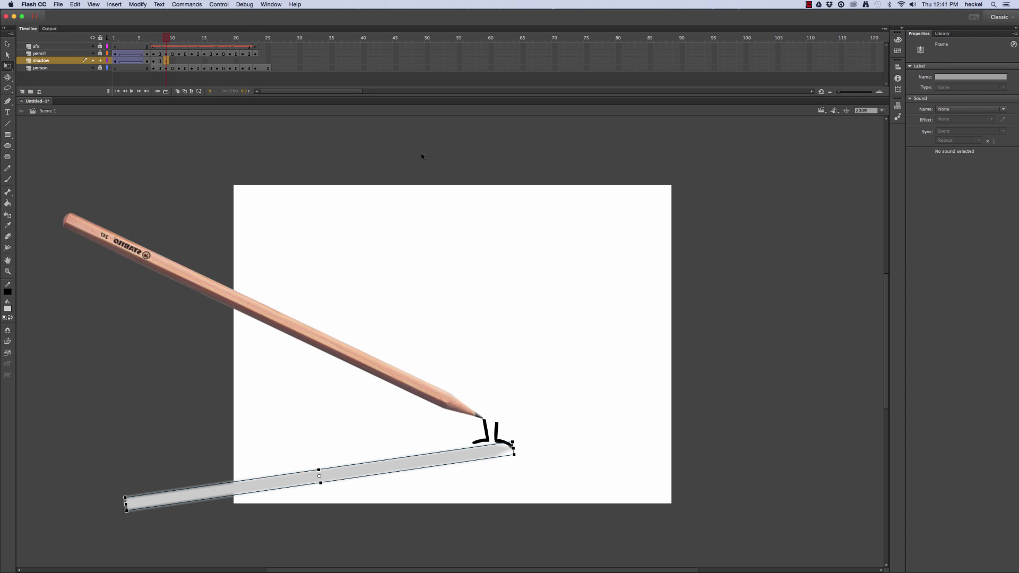
drag(428, 462, 394, 428)
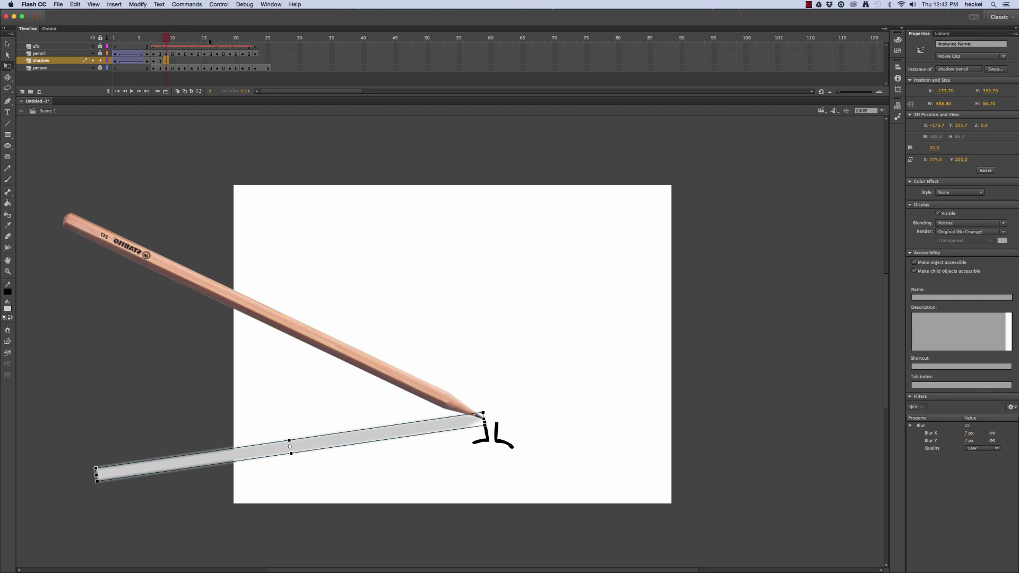
click(180, 62)
key(F6)
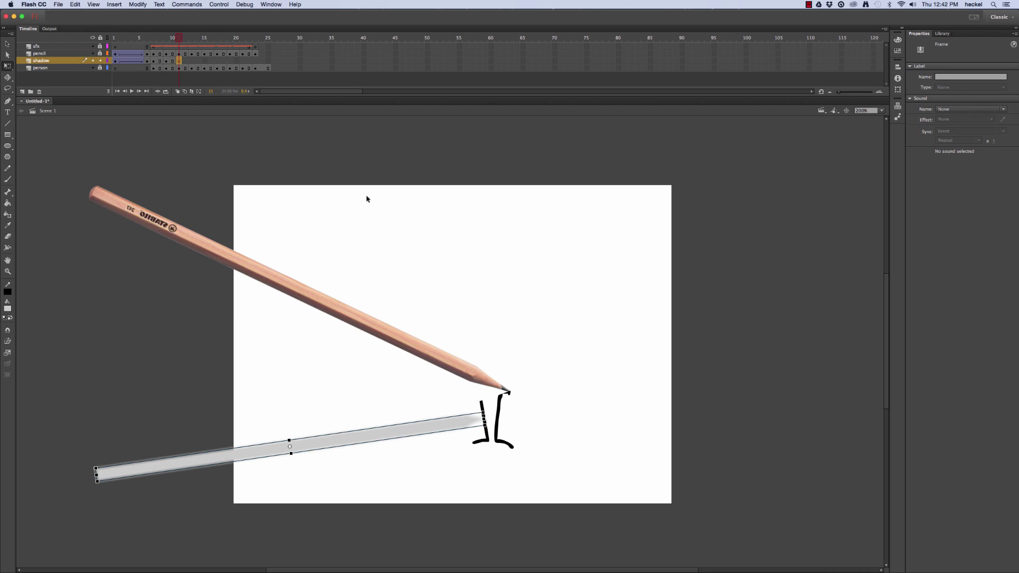
drag(385, 433, 421, 402)
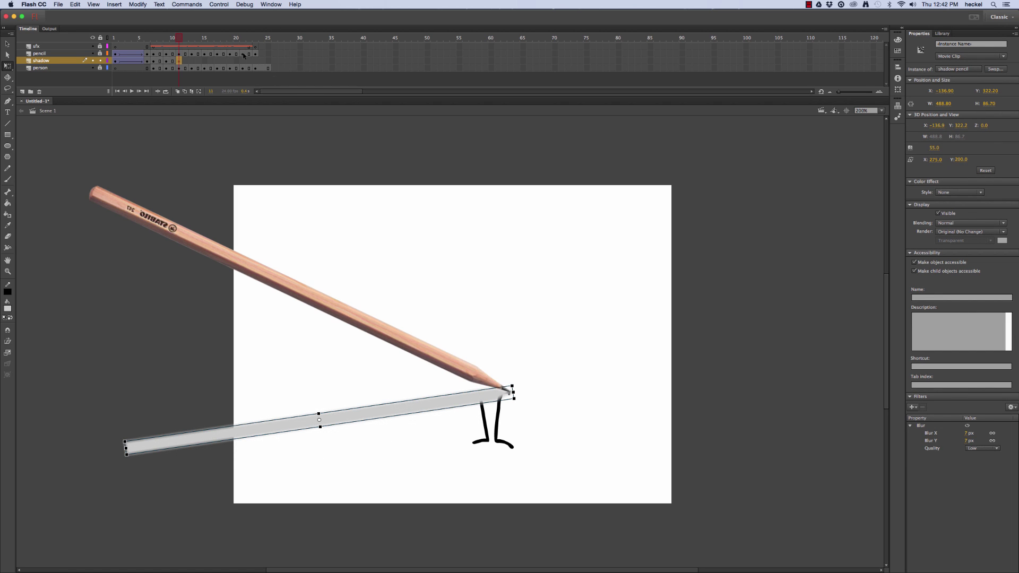
Add shadow keyframes at frames 13 and 15 and reposition the shadow to meet the pencil tip in both.
click(193, 61)
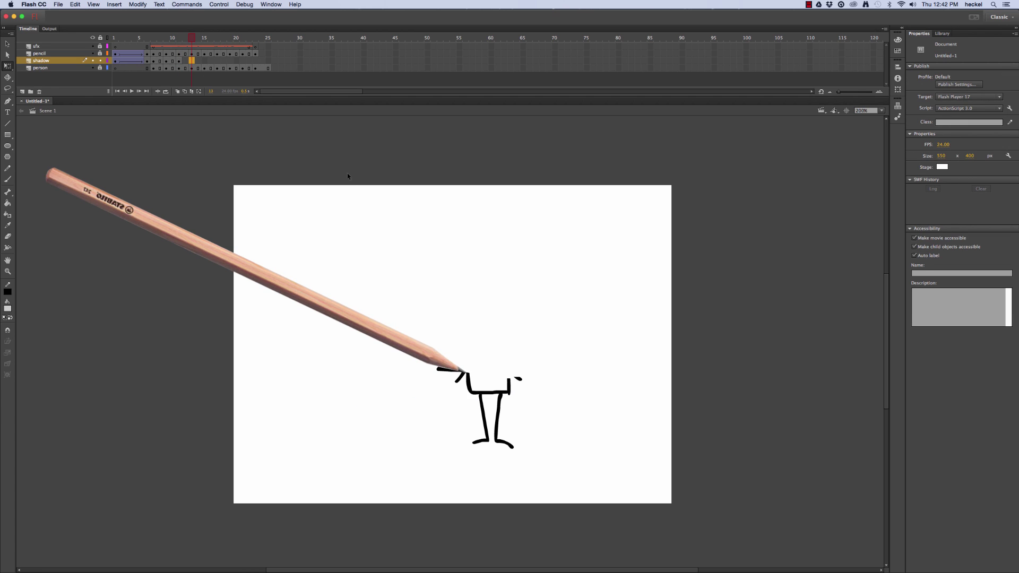
key(F6)
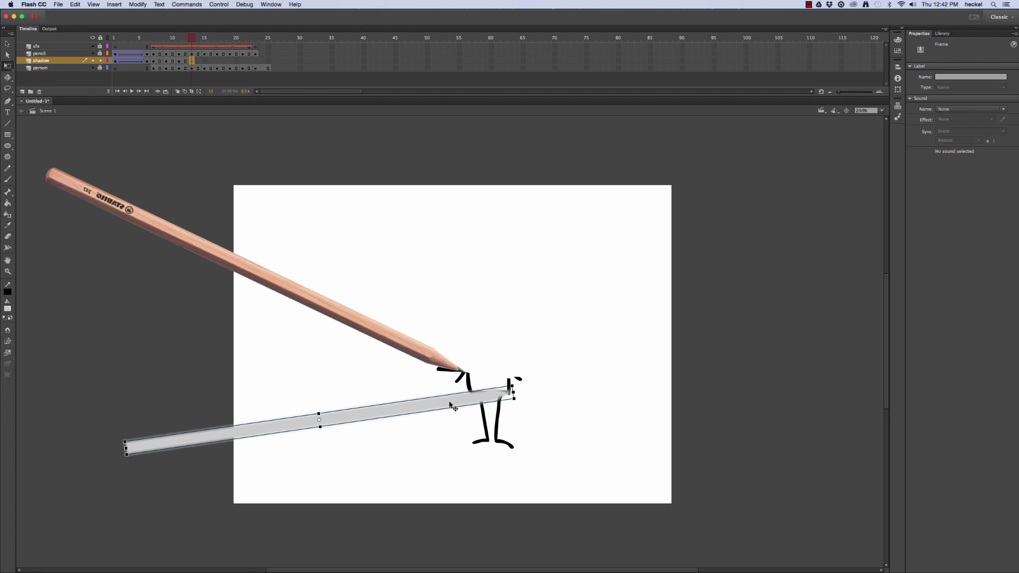
mouse_move(453, 403)
mouse_down()
mouse_move(394, 387)
mouse_move(414, 389)
mouse_up()
click(205, 61)
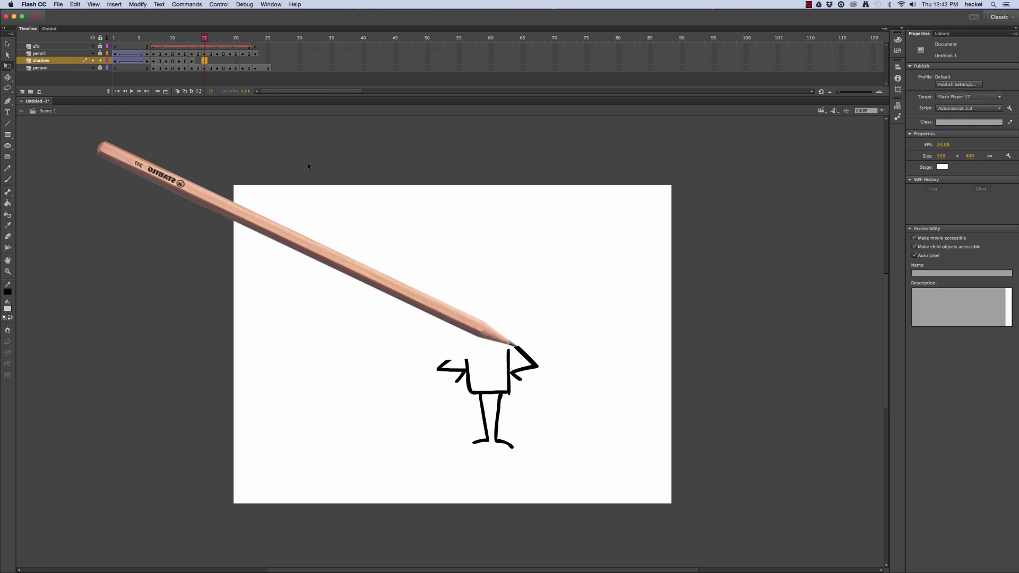
key(F6)
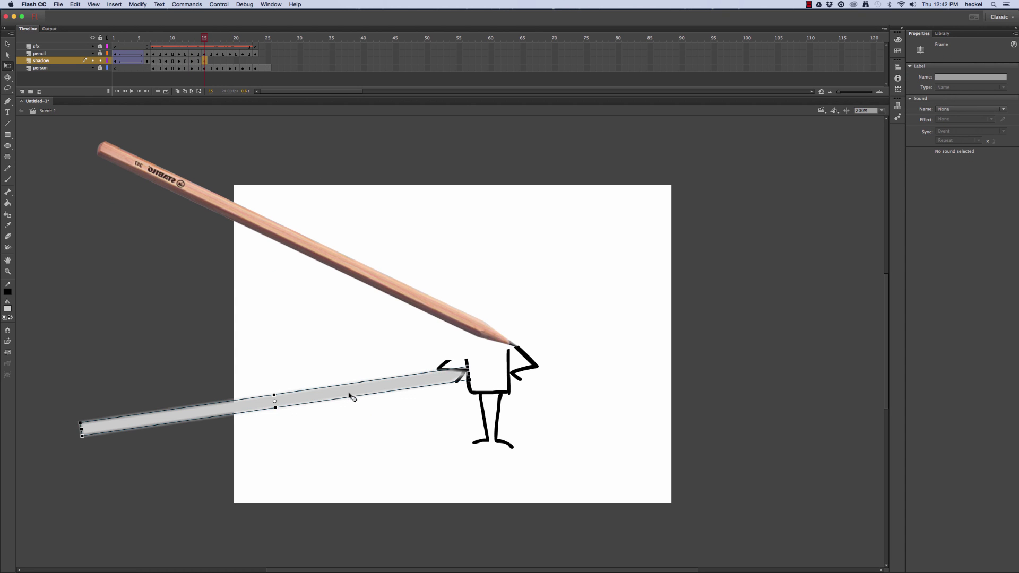
drag(353, 394, 401, 367)
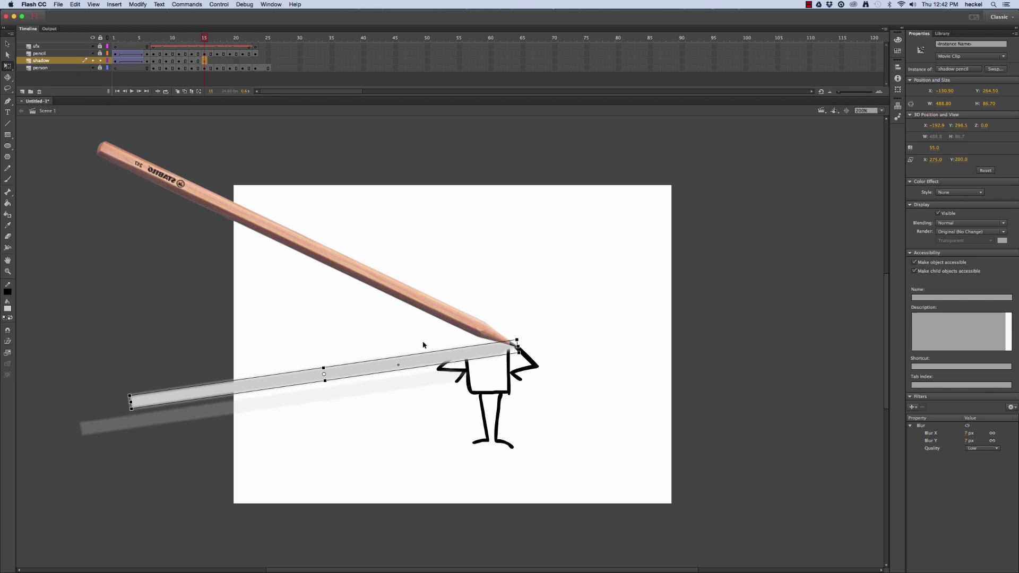
Insert shadow keyframes at frames 17 and 19, moving the shadow's tip onto the pencil tip in each.
click(217, 61)
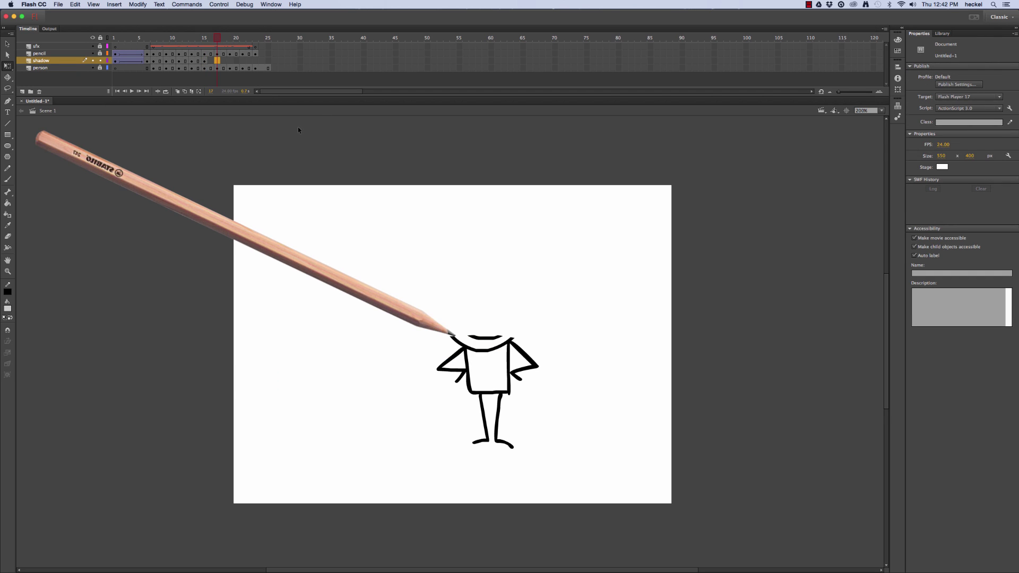
key(F6)
drag(406, 366, 389, 352)
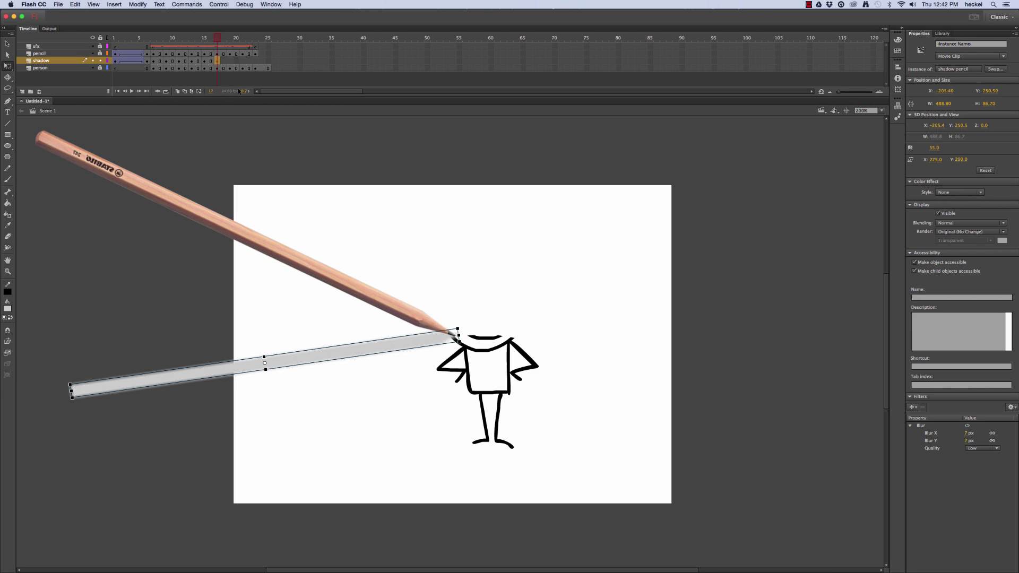
click(230, 60)
key(F6)
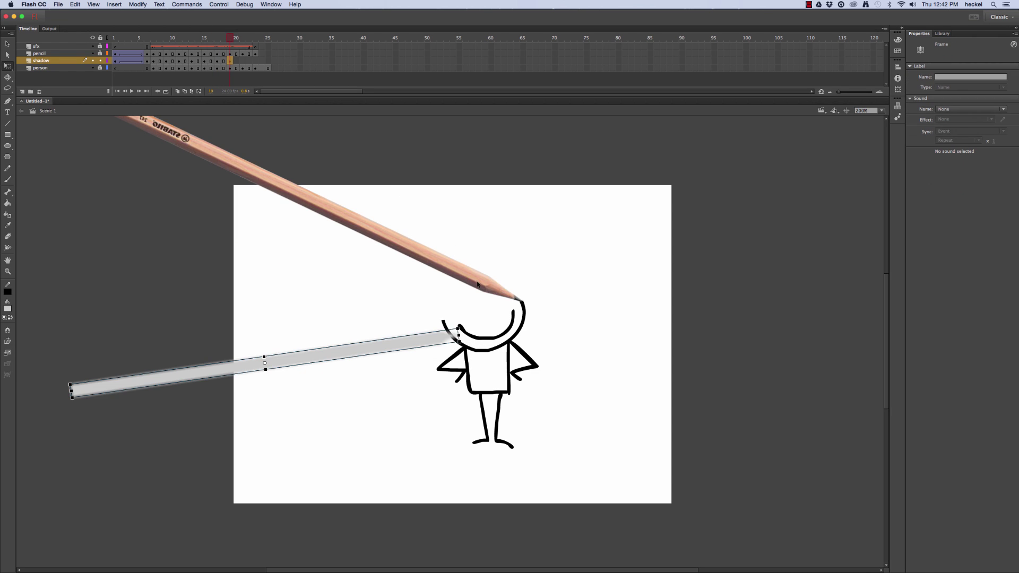
drag(407, 346, 470, 313)
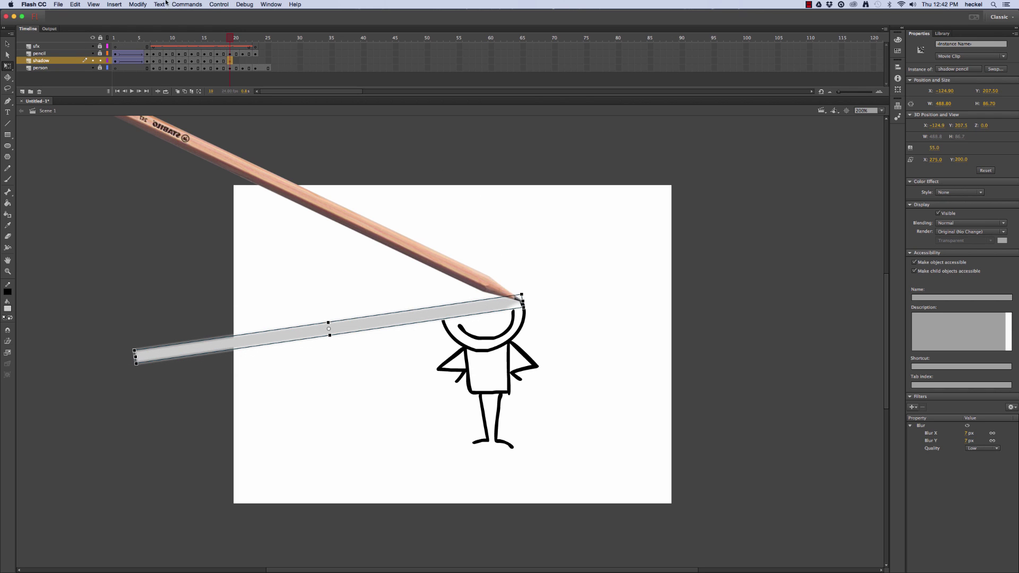
Add shadow keyframes at frames 21 and 23, match the shadow's tip to the pencil tip in both, and deselect the shadow.
click(243, 61)
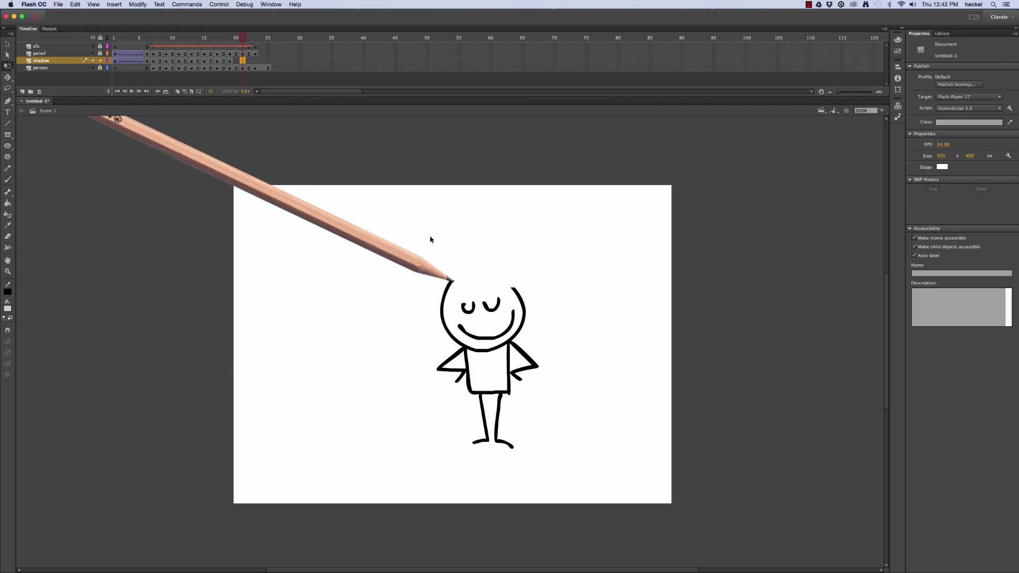
key(F6)
drag(374, 311, 343, 298)
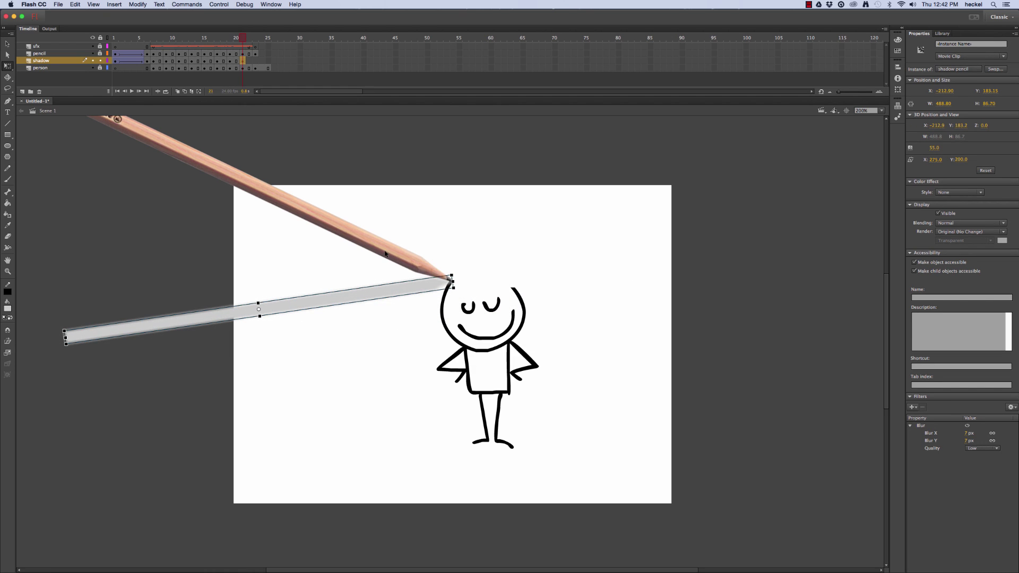
click(256, 60)
key(F6)
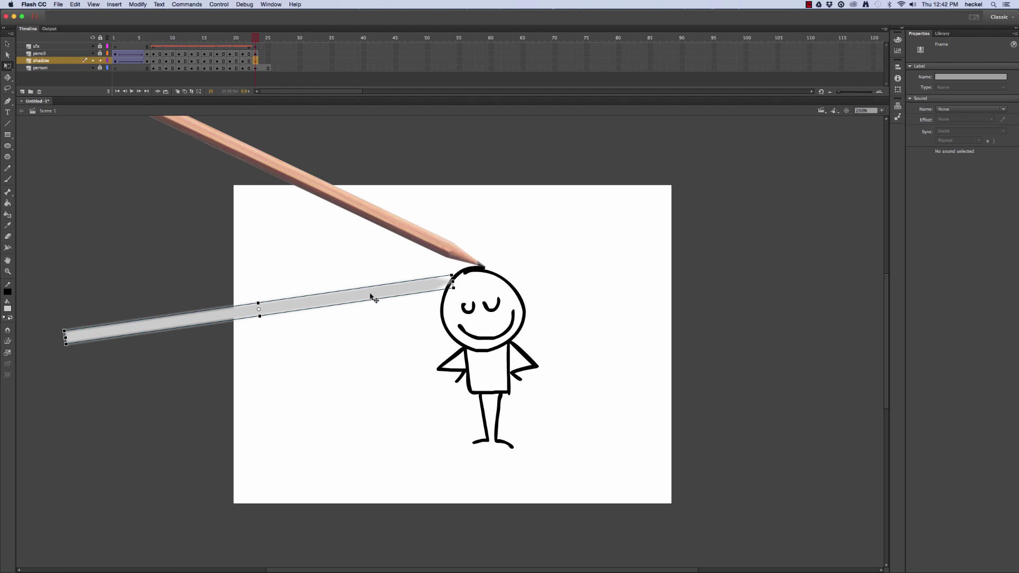
drag(370, 296, 403, 281)
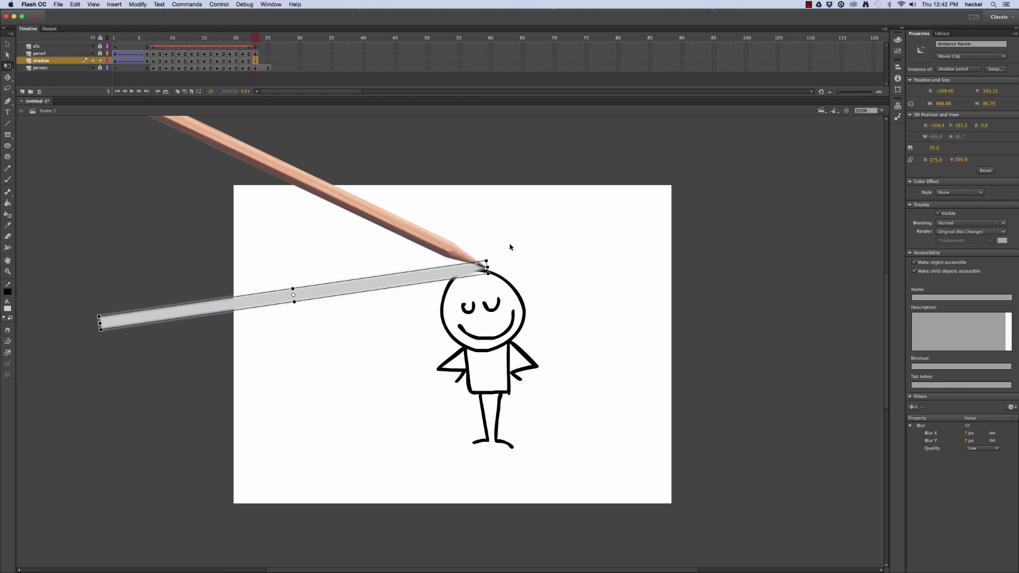
click(530, 250)
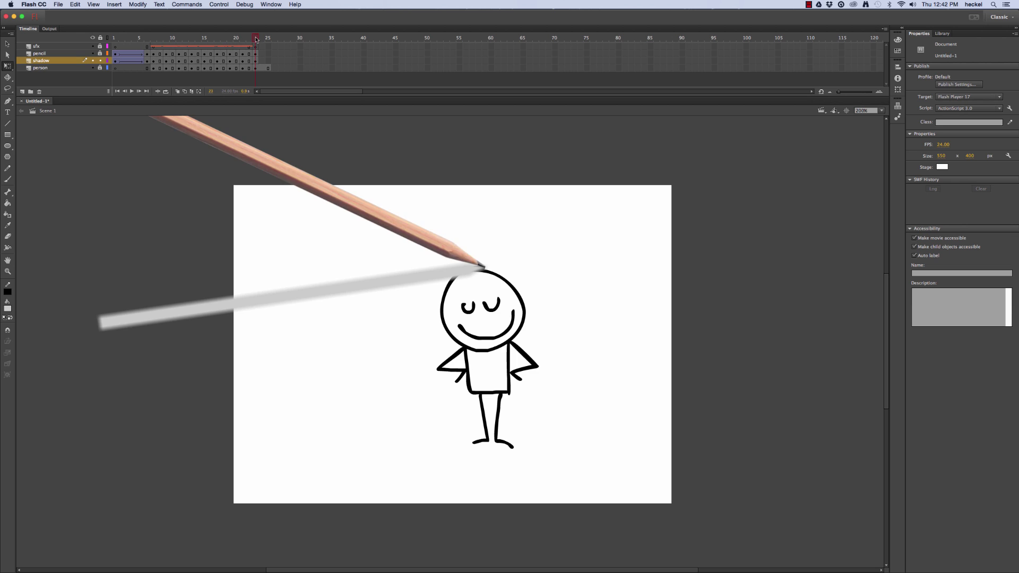
Play the animation from frame 1 to check the shadow's motion, and return to frame 23.
drag(256, 39, 103, 35)
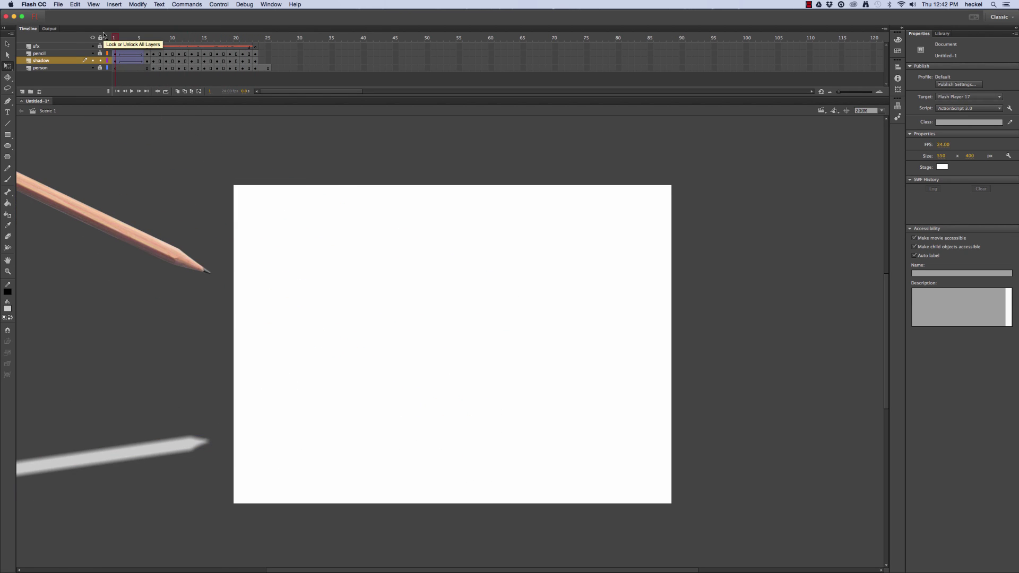
key(Return)
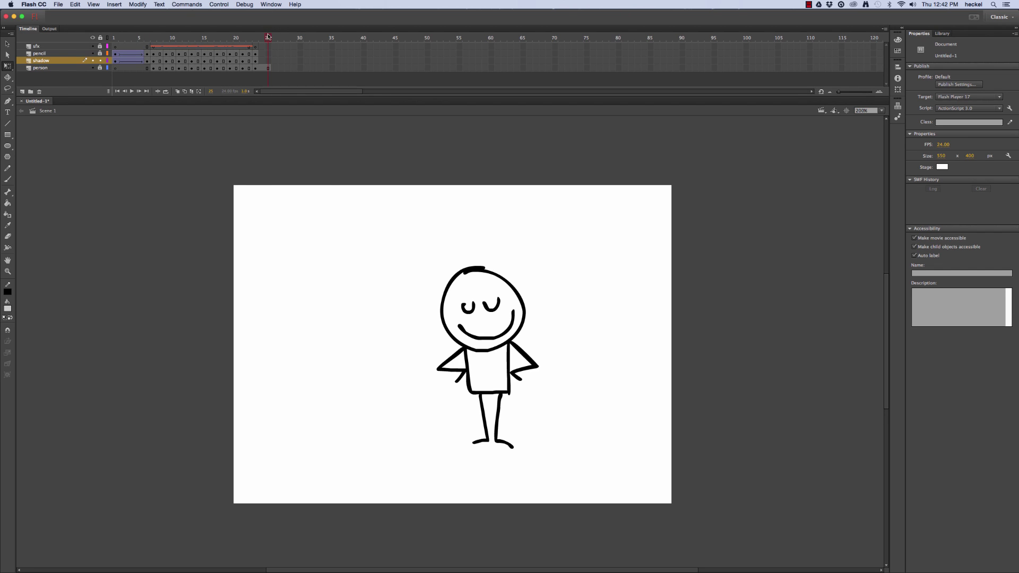
drag(268, 37, 257, 41)
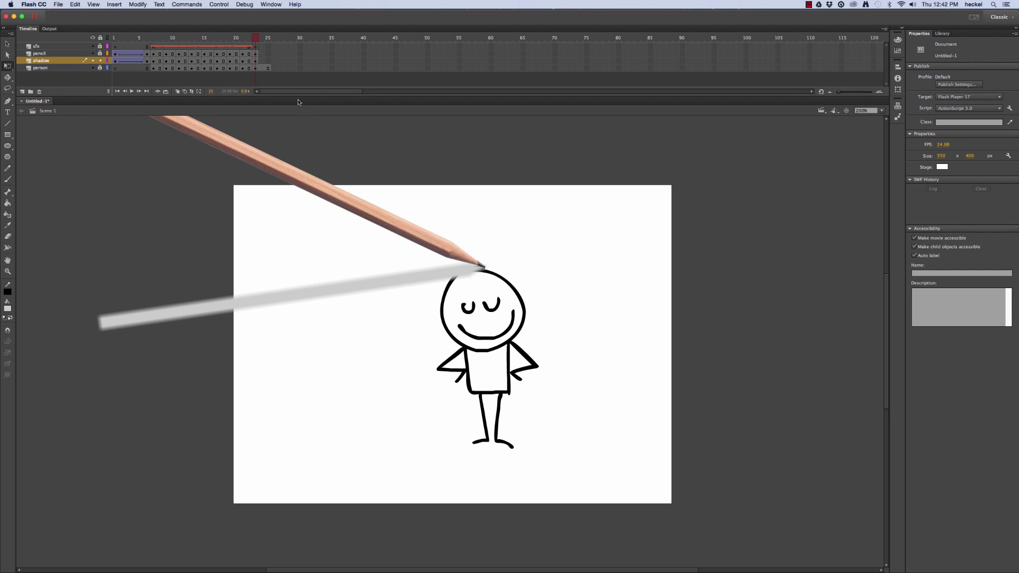
Insert a pencil keyframe at frame 30 and, with the layer unlocked, move the pencil off the stage's left side.
click(299, 53)
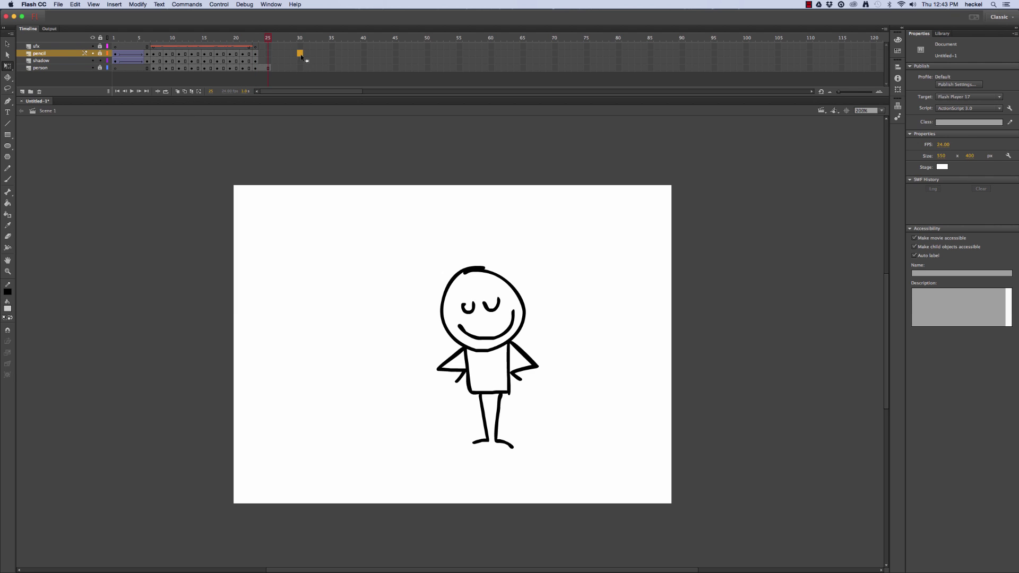
right_click(300, 57)
click(329, 117)
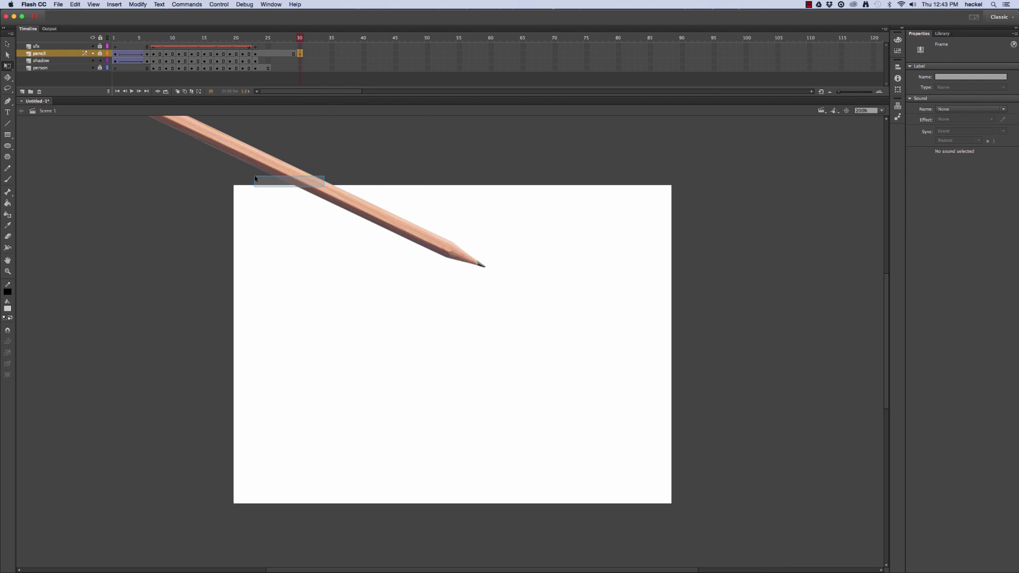
click(321, 153)
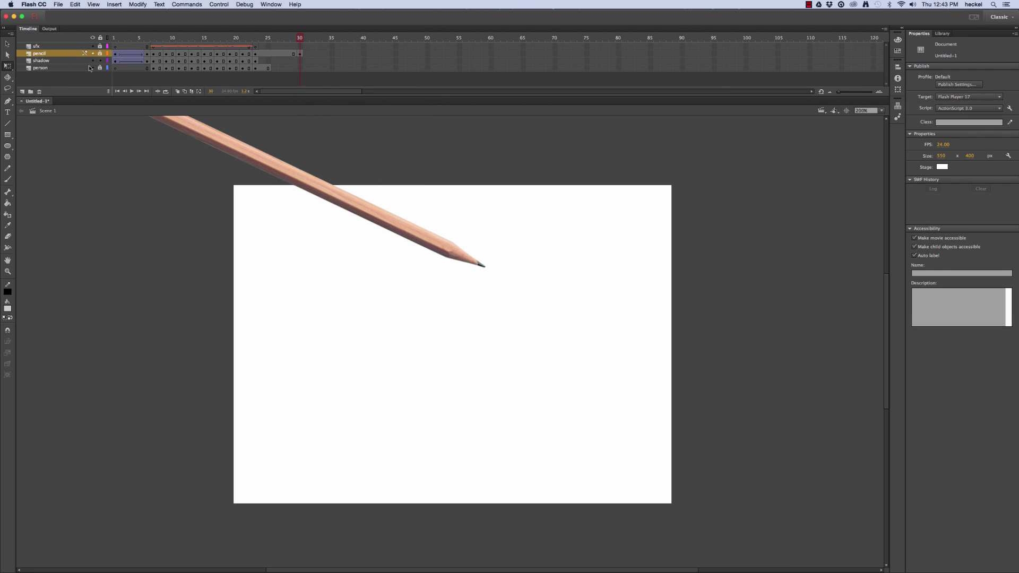
drag(295, 178, 25, 124)
Create a classic tween on the pencil layer between frames 23 and 30.
click(275, 53)
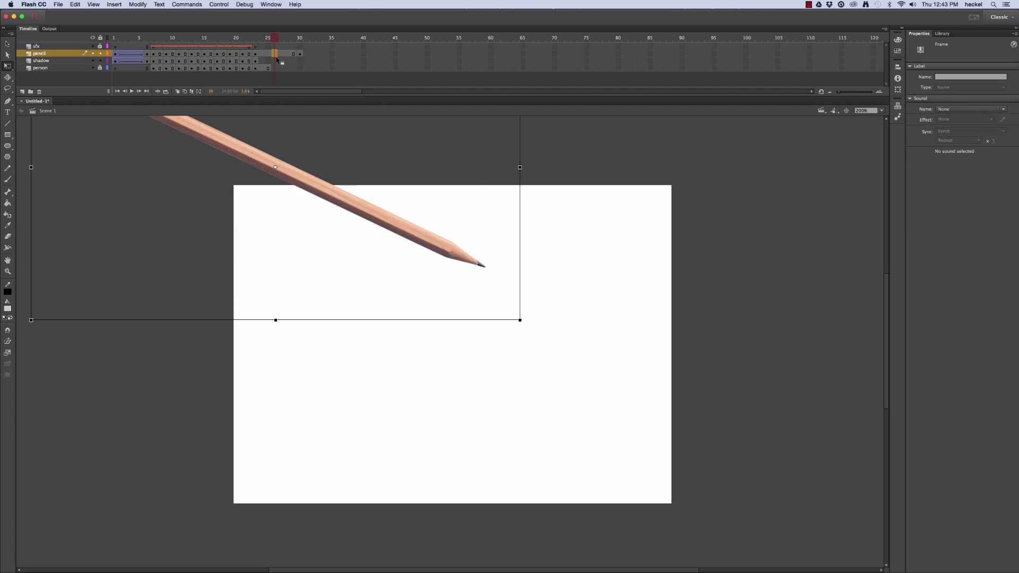
right_click(275, 53)
click(308, 74)
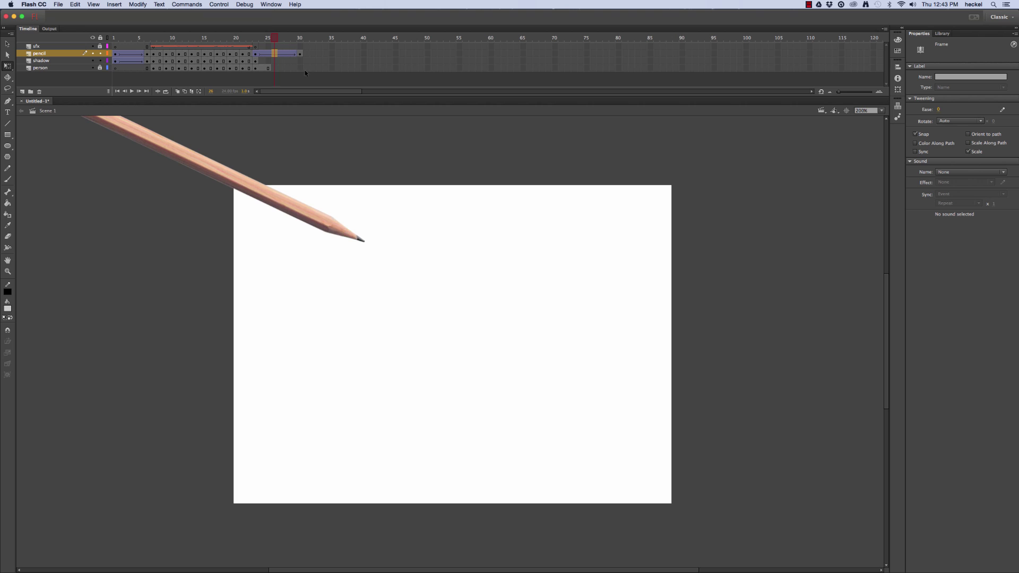
Give the pencil's exit tween a custom ease curve that starts flat and steepens toward frame 30, and preview the motion.
click(1002, 110)
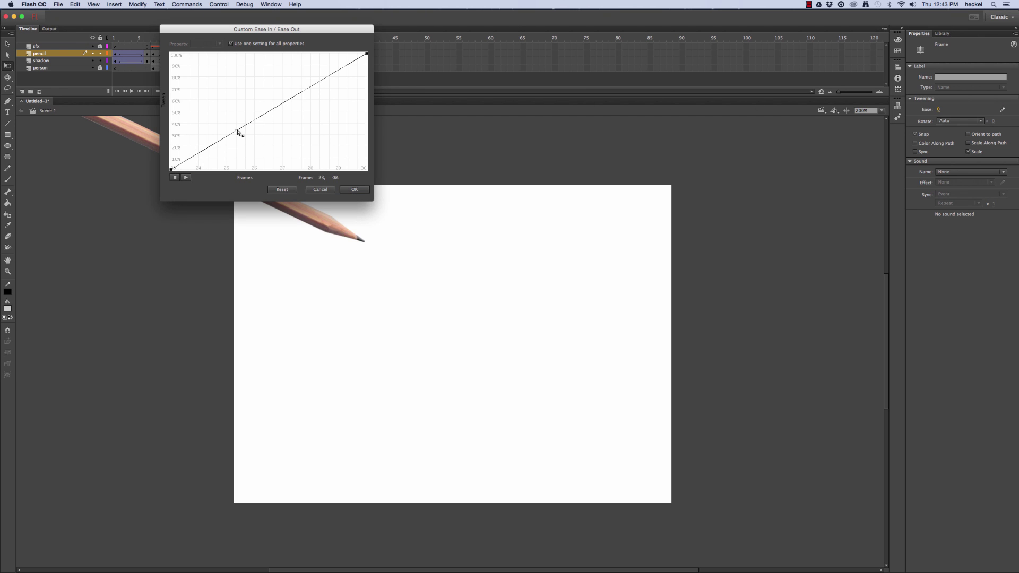
drag(239, 131, 252, 192)
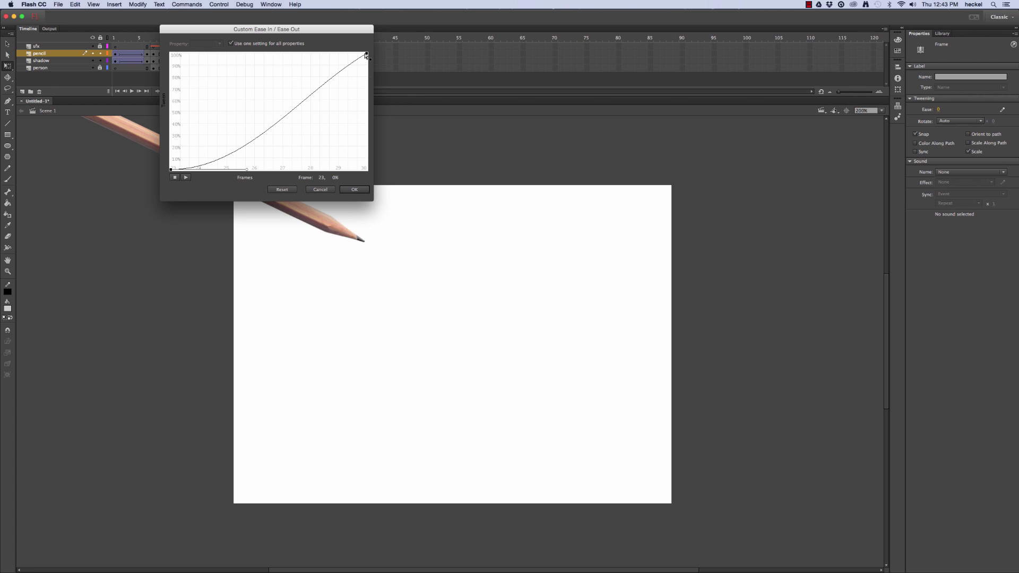
drag(366, 55, 322, 91)
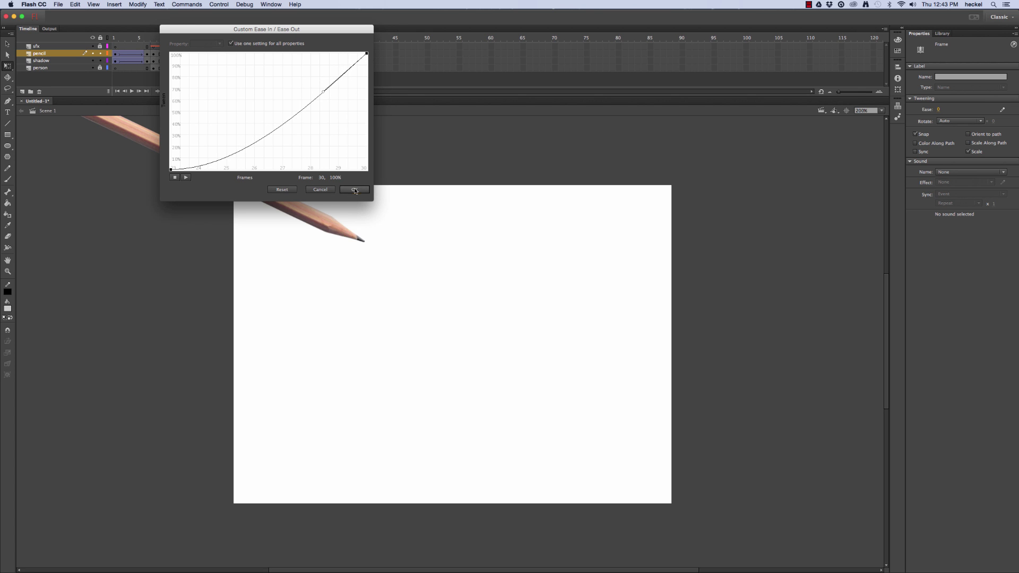
click(354, 191)
key(Return)
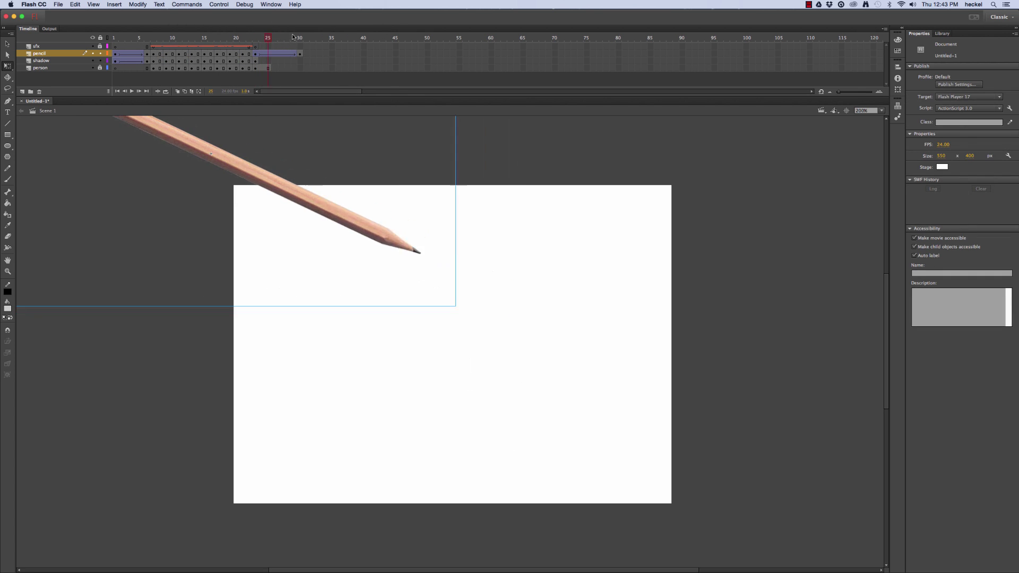
Insert a shadow keyframe at frame 30 and create a classic tween on the shadow layer between frames 23 and 30.
click(301, 60)
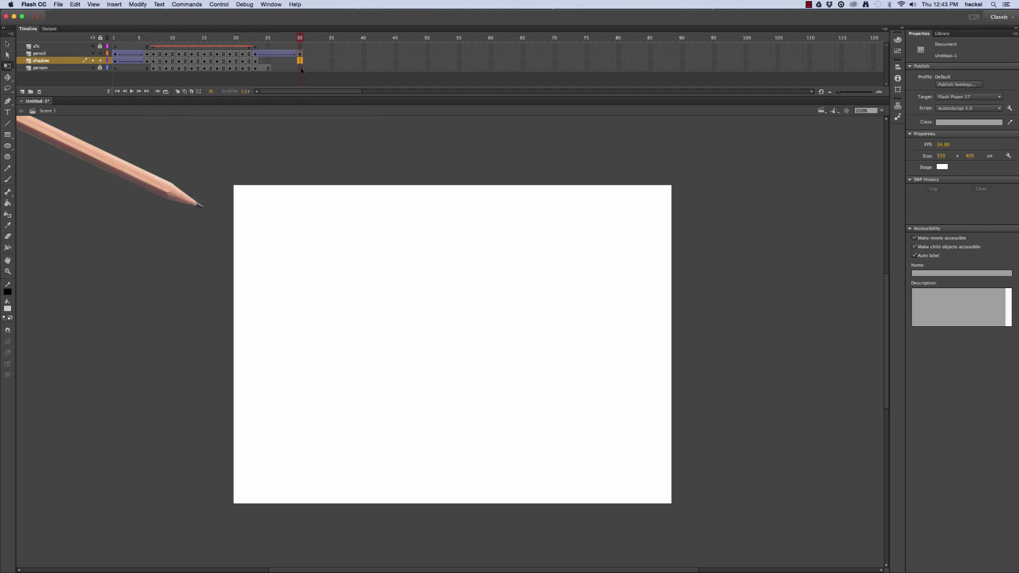
right_click(300, 63)
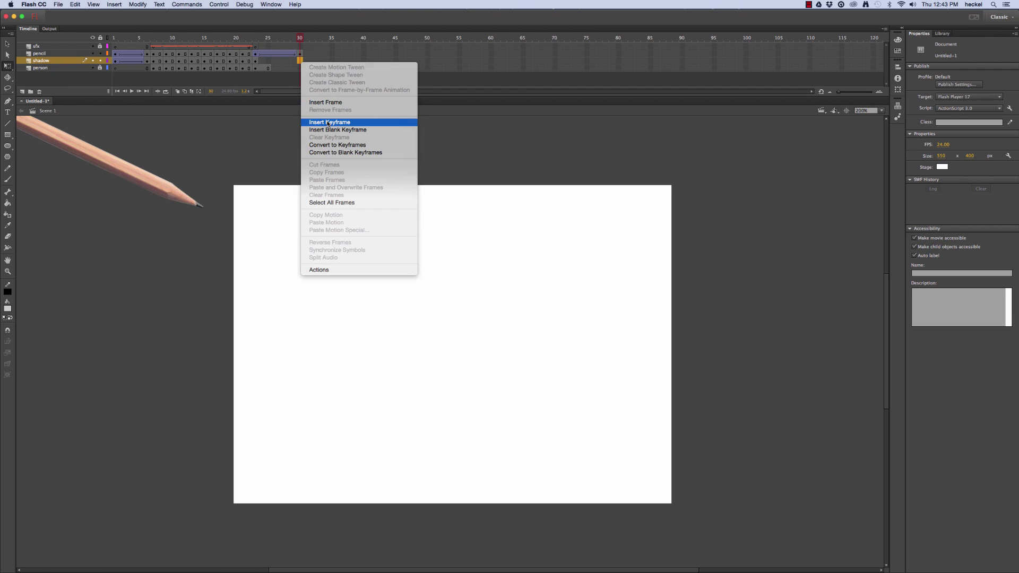
click(328, 123)
click(281, 61)
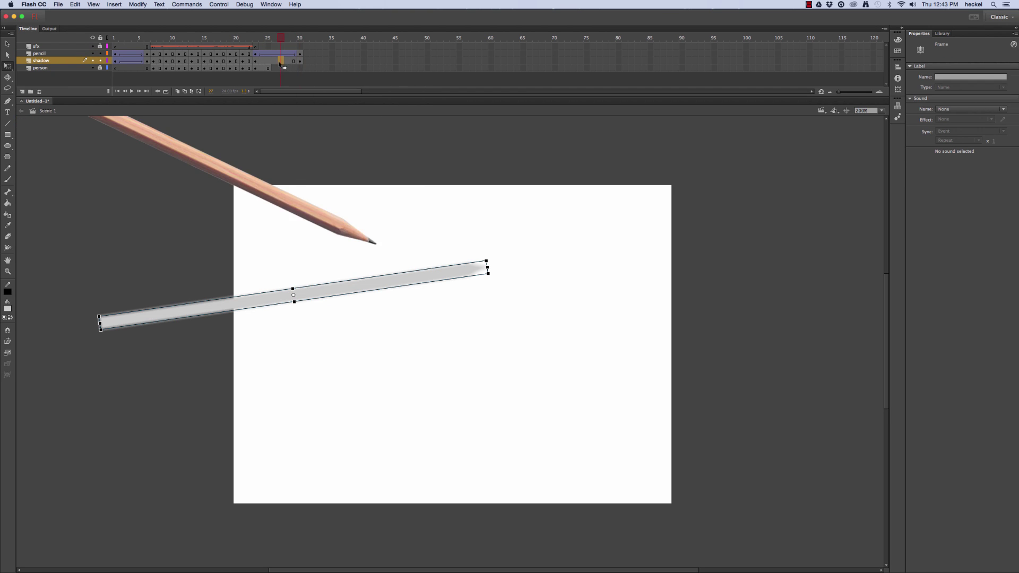
right_click(281, 61)
click(371, 102)
click(775, 151)
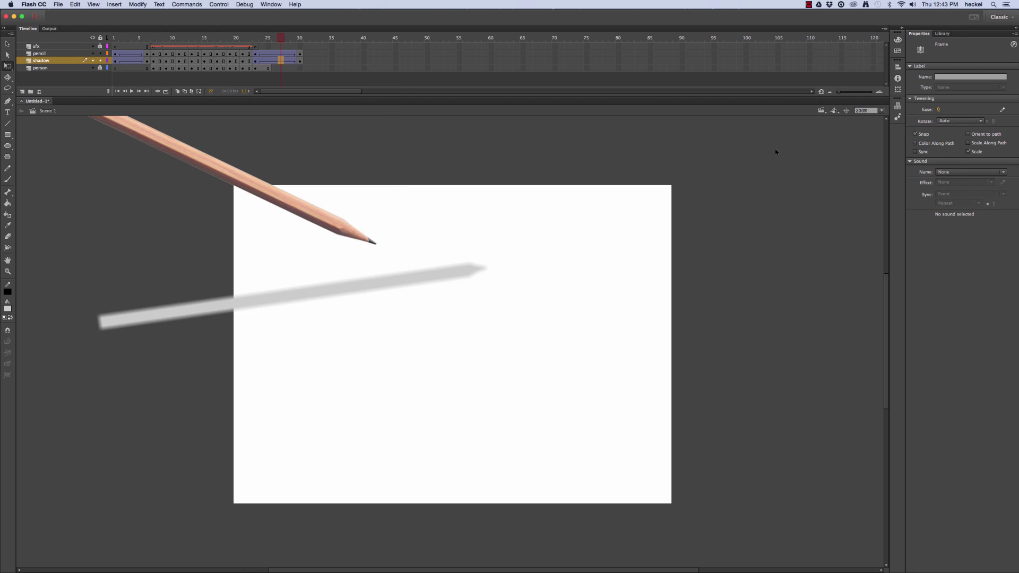
Give the shadow's exit tween a custom ease curve that starts flat and steepens toward frame 30.
click(1002, 110)
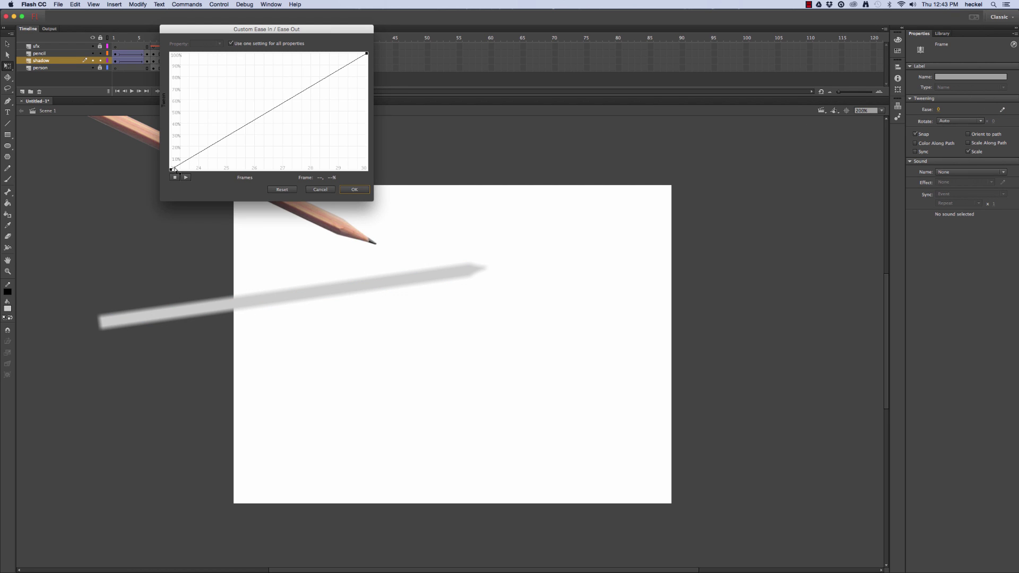
mouse_move(175, 169)
mouse_down()
mouse_move(228, 136)
mouse_move(173, 165)
mouse_up()
drag(236, 131, 249, 169)
click(365, 54)
click(318, 97)
click(352, 68)
drag(303, 96, 326, 91)
click(354, 189)
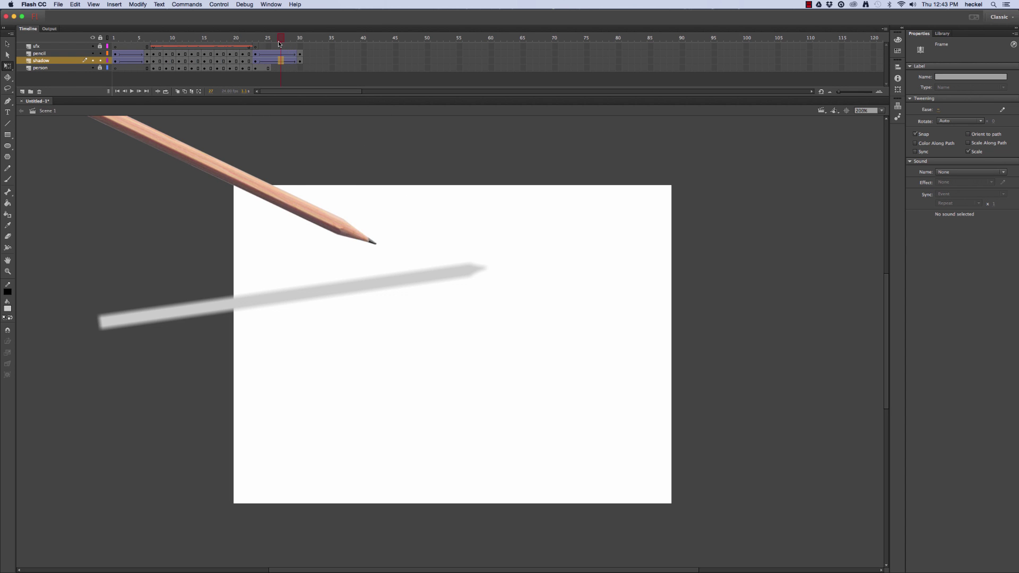
At frame 30, move the shadow off the stage's left side, below the exited pencil.
drag(280, 43, 302, 38)
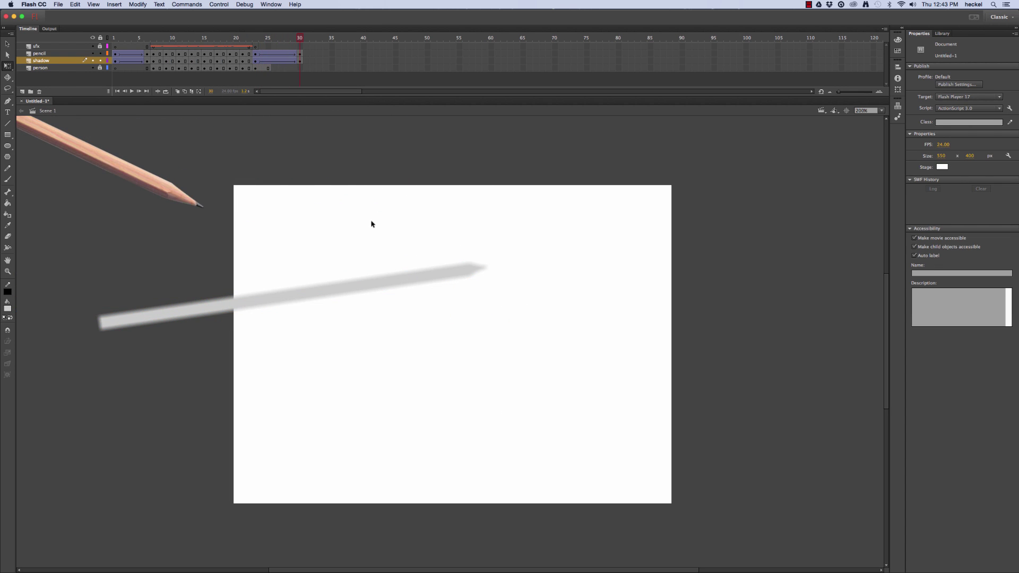
click(395, 287)
mouse_move(402, 285)
mouse_down()
mouse_move(90, 313)
mouse_move(112, 308)
mouse_up()
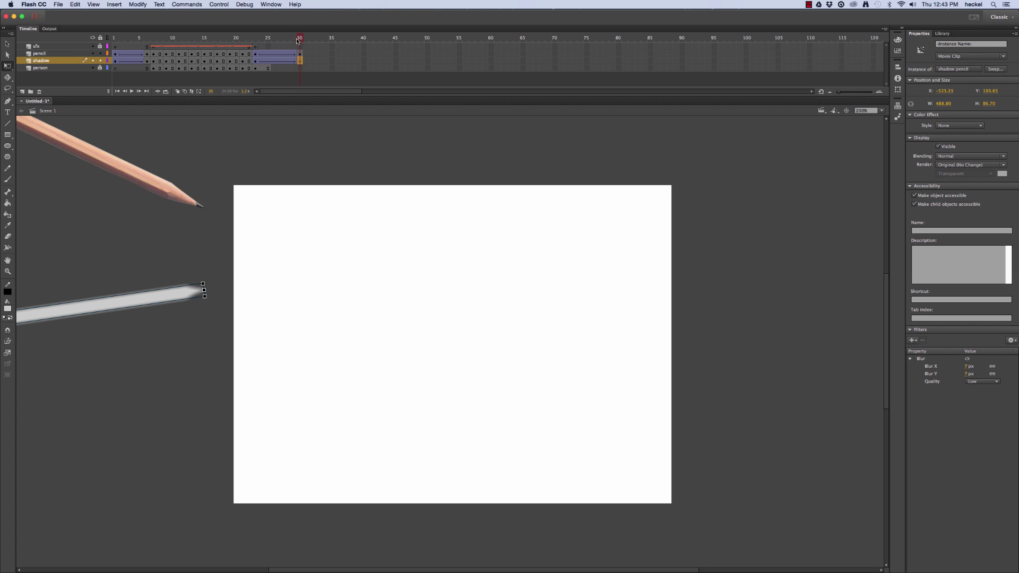
Scrub through the timeline and play the animation from frame 1 to check the shadow's exit motion.
drag(298, 41, 133, 41)
click(261, 41)
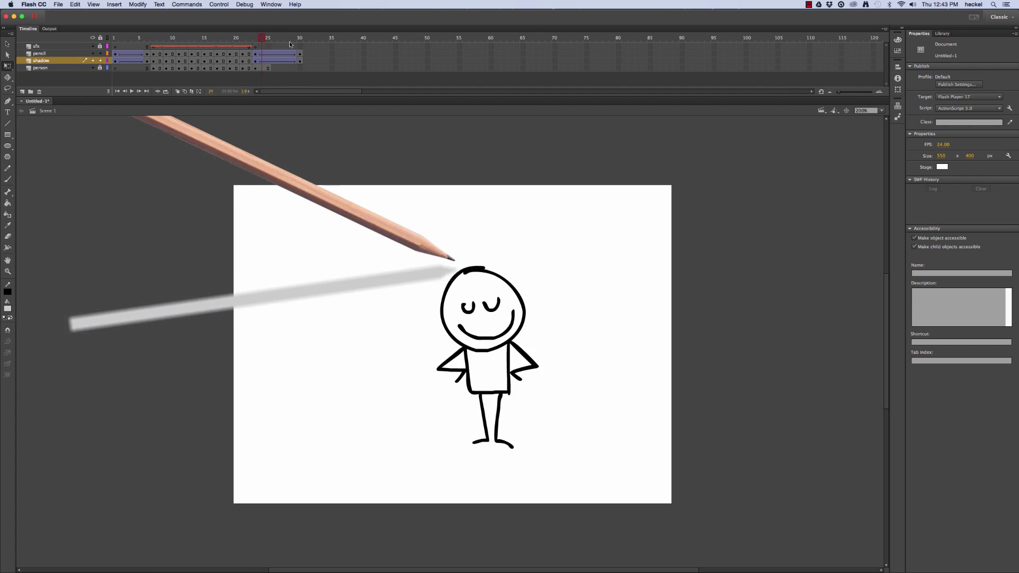
mouse_move(289, 42)
mouse_down()
mouse_move(265, 42)
mouse_move(324, 45)
mouse_move(113, 41)
mouse_up()
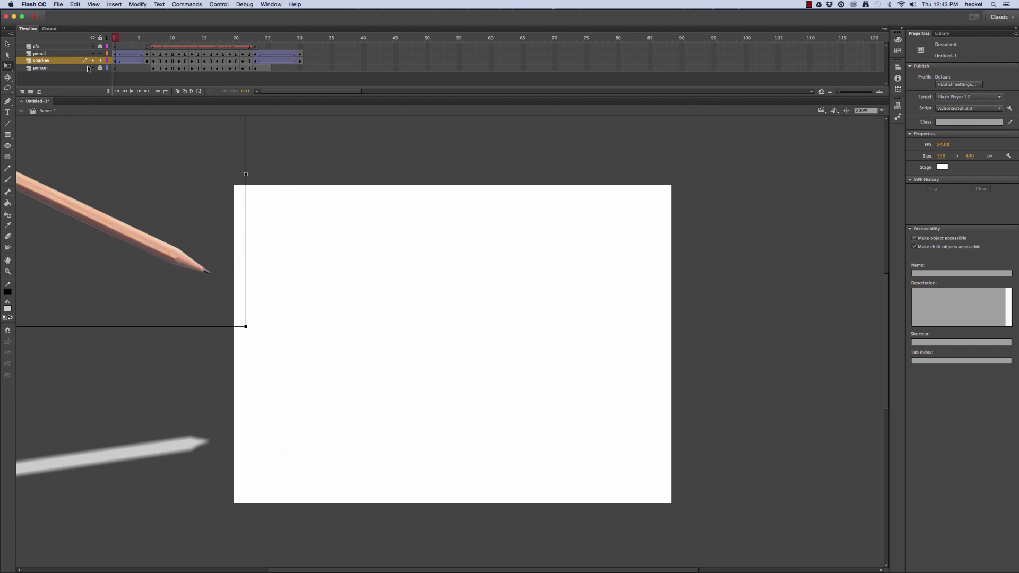
key(Return)
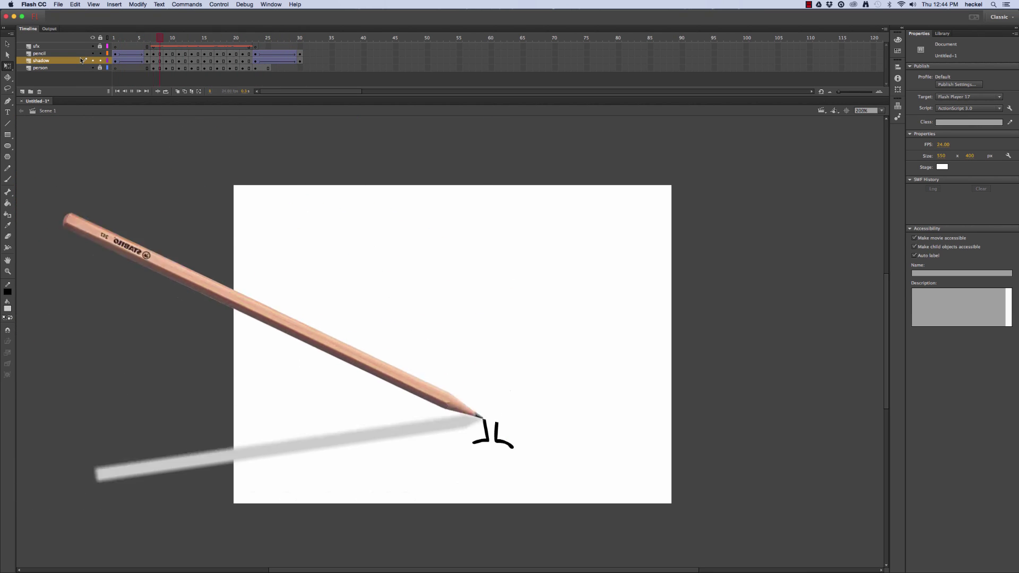
Extend the person layer beyond frame 25 to keep the figure on stage during the pencil's exit, and replay from frame 1.
click(268, 48)
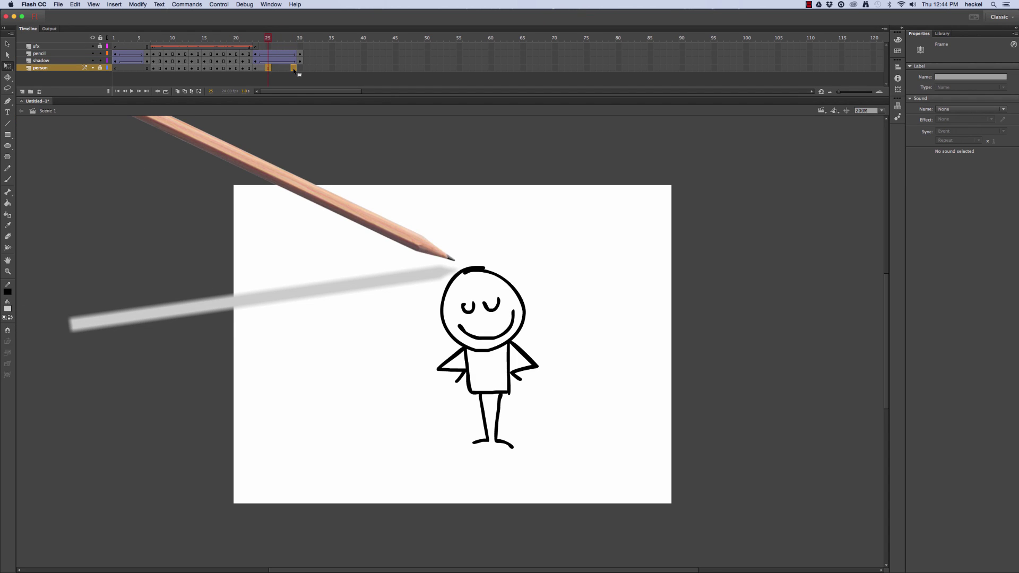
click(300, 68)
key(F5)
drag(302, 38, 36, 46)
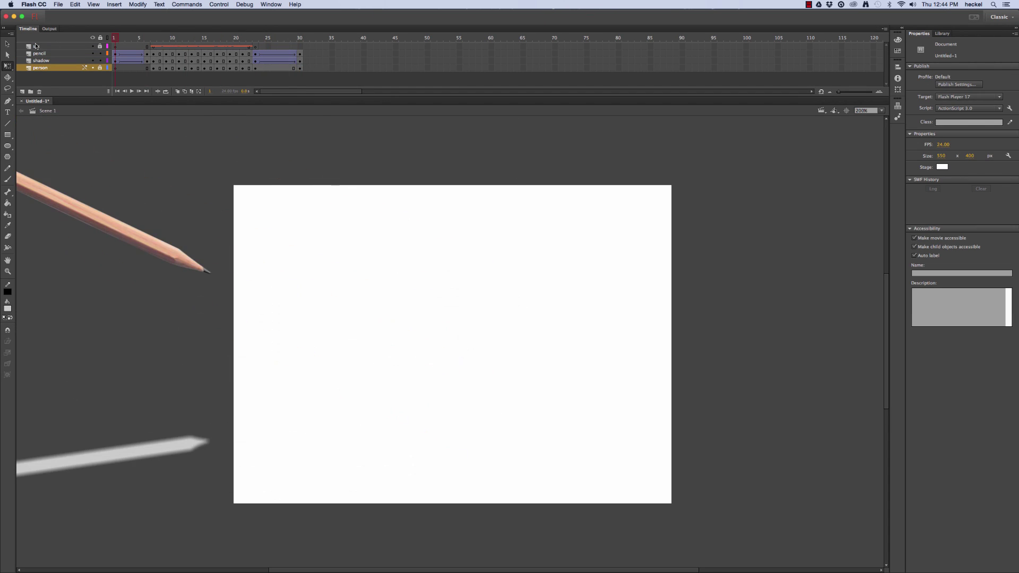
key(Return)
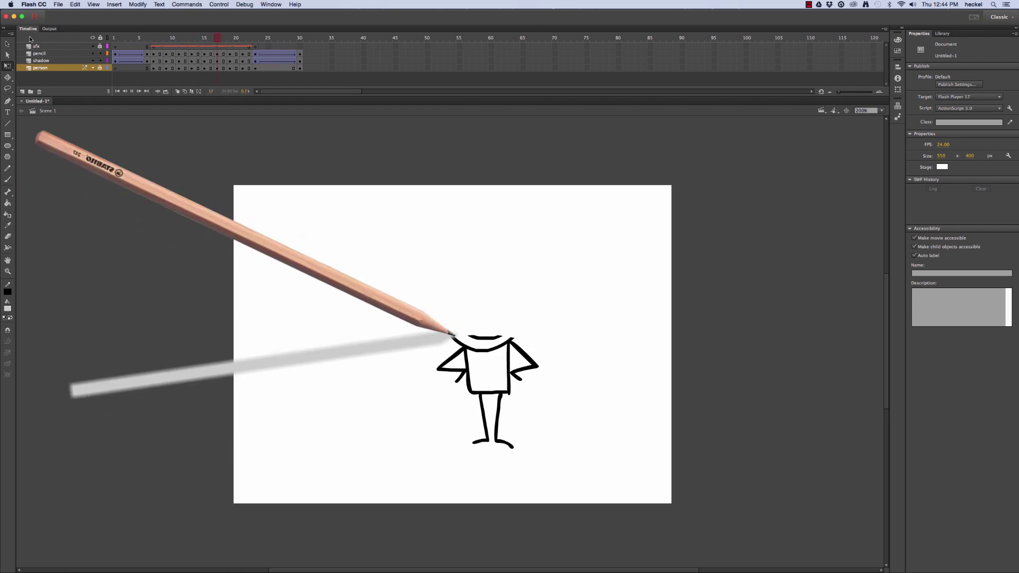